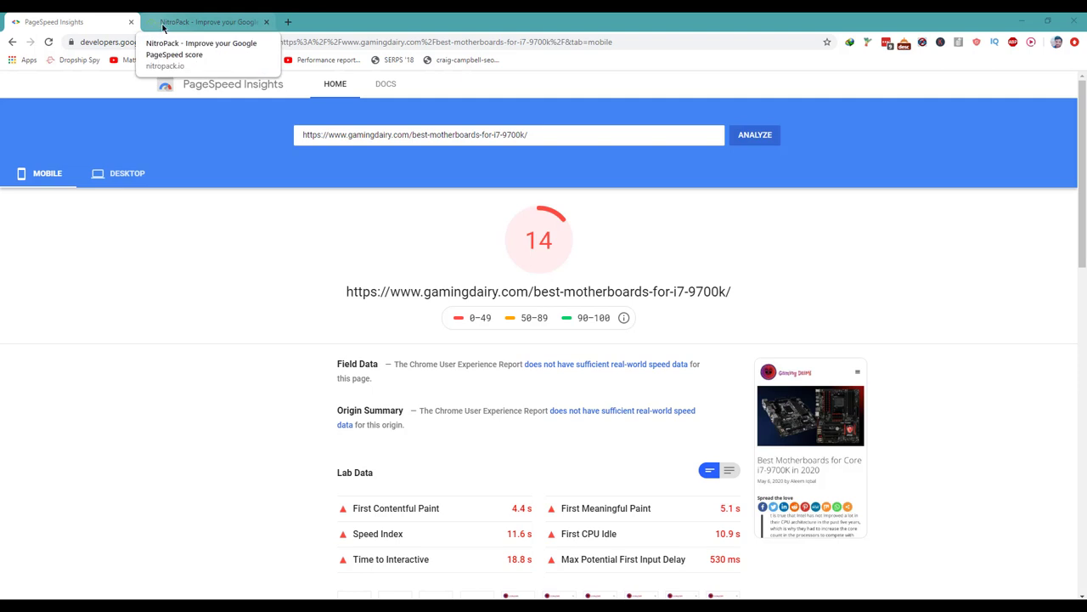
Copy the best-motherboards-for-i7-9700k page URL (PageSpeed score 14) into NitroPack's website test field.
{"action": "left_click", "coordinate": [165, 30]}
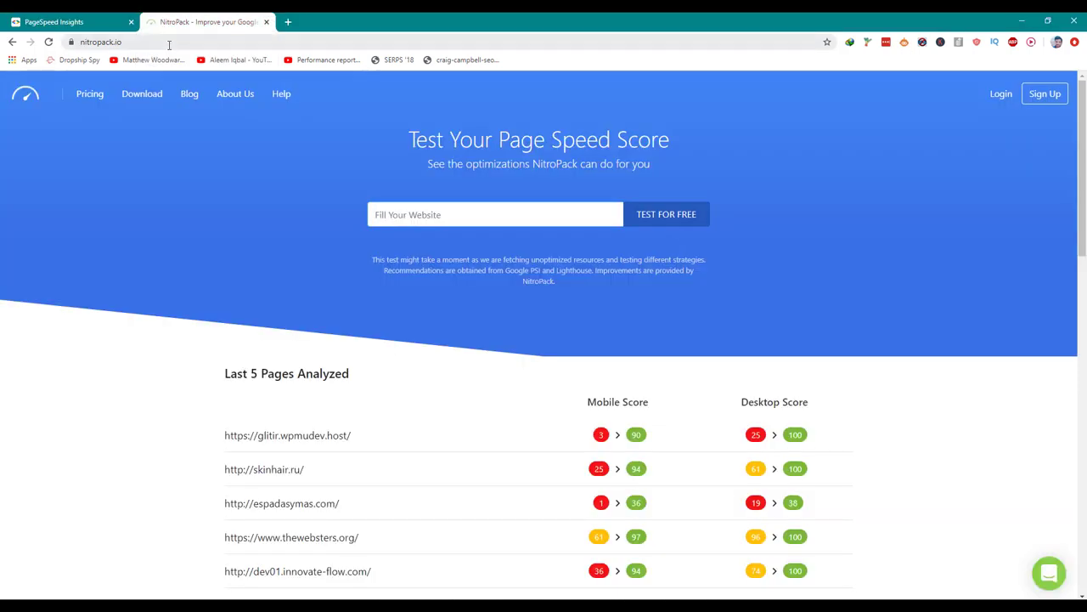
{"action": "left_click", "coordinate": [89, 23]}
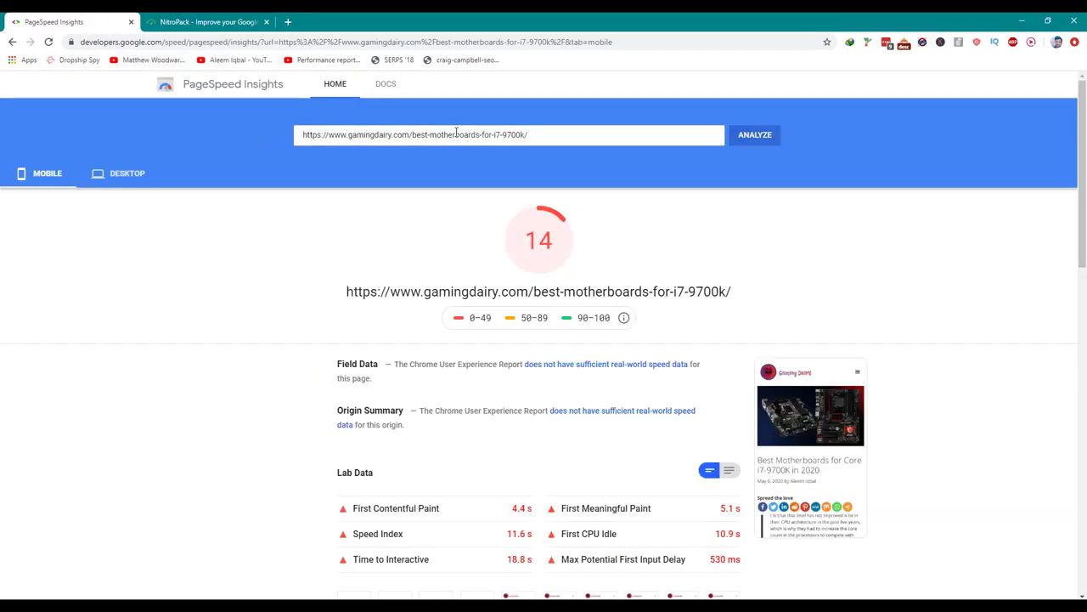
{"action": "triple_click", "coordinate": [411, 138]}
{"action": "key", "text": "ctrl+Tab"}
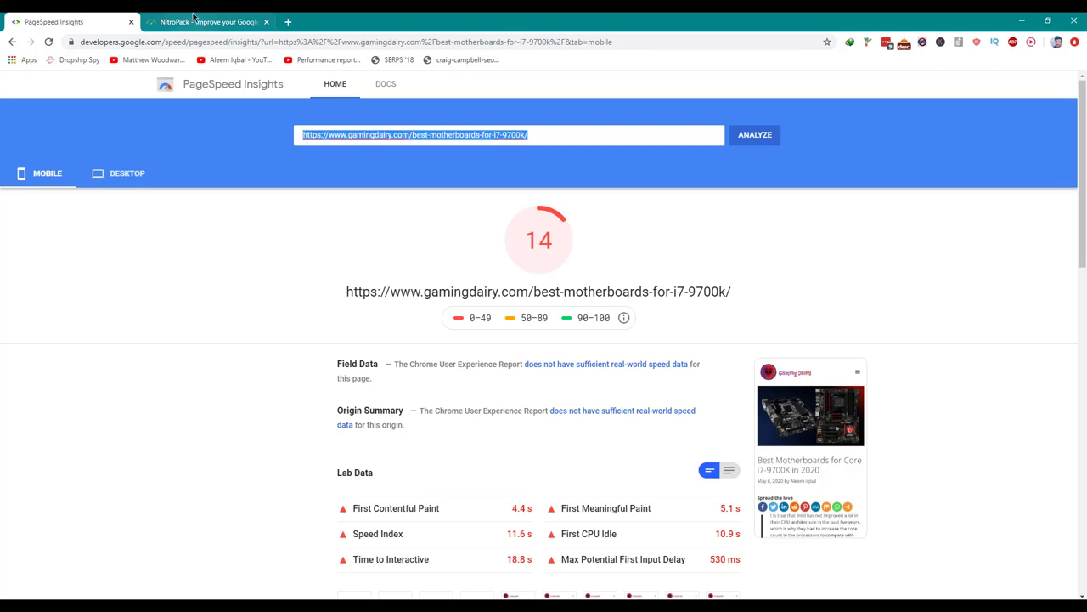
{"action": "key", "text": "ctrl+v"}
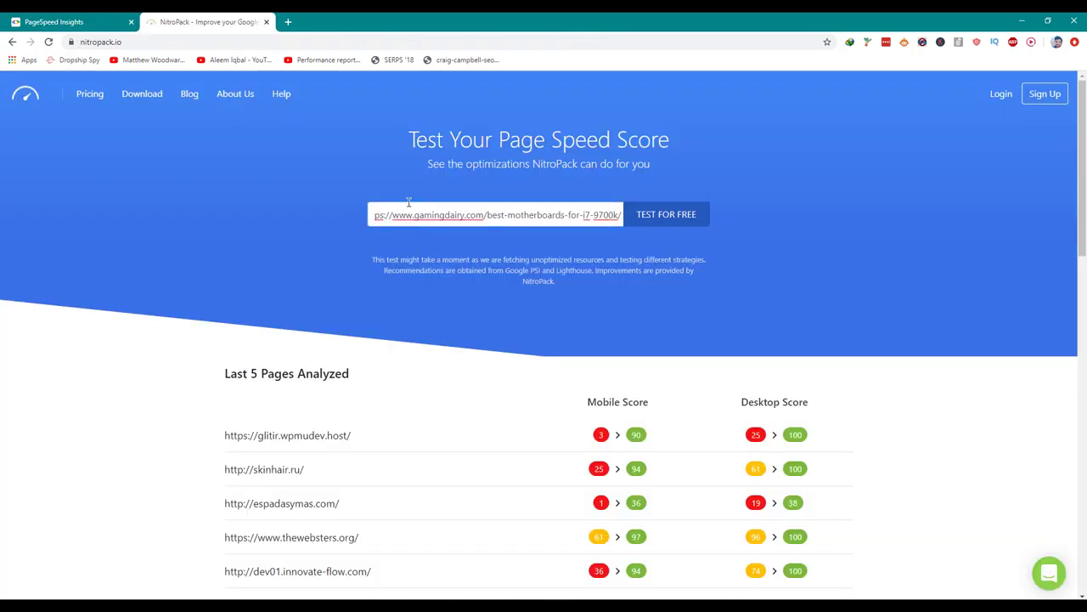
Run NitroPack's test, review mobile 15→98 and desktop 65→100, then open the Sign Up form.
{"action": "key", "text": "Return"}
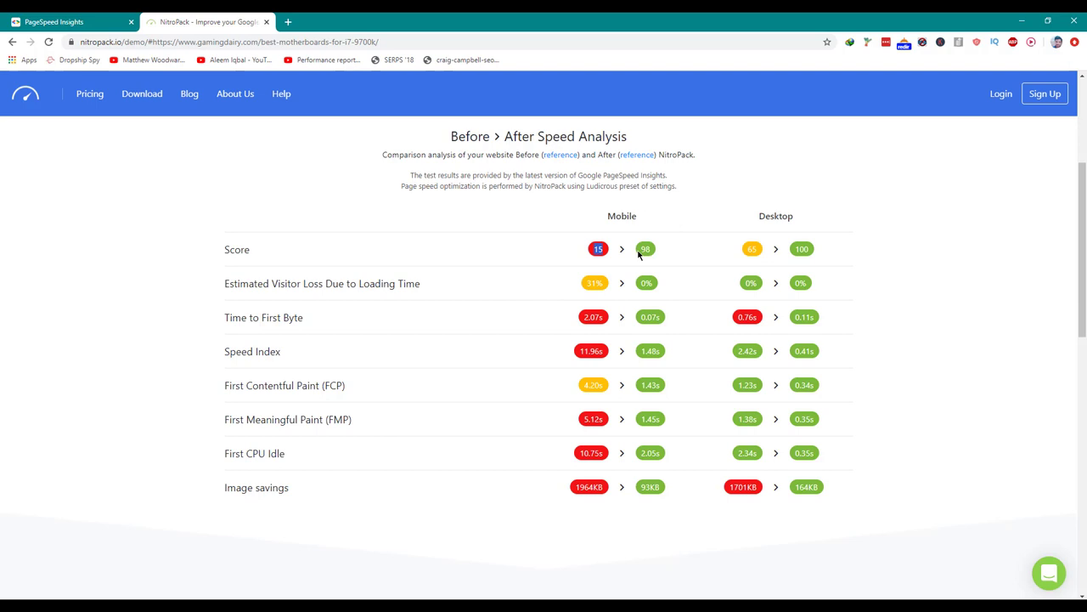
{"action": "double_click", "coordinate": [645, 249]}
{"action": "double_click", "coordinate": [801, 249]}
{"action": "scroll", "coordinate": [743, 371], "scroll_direction": "up", "scroll_amount": 3}
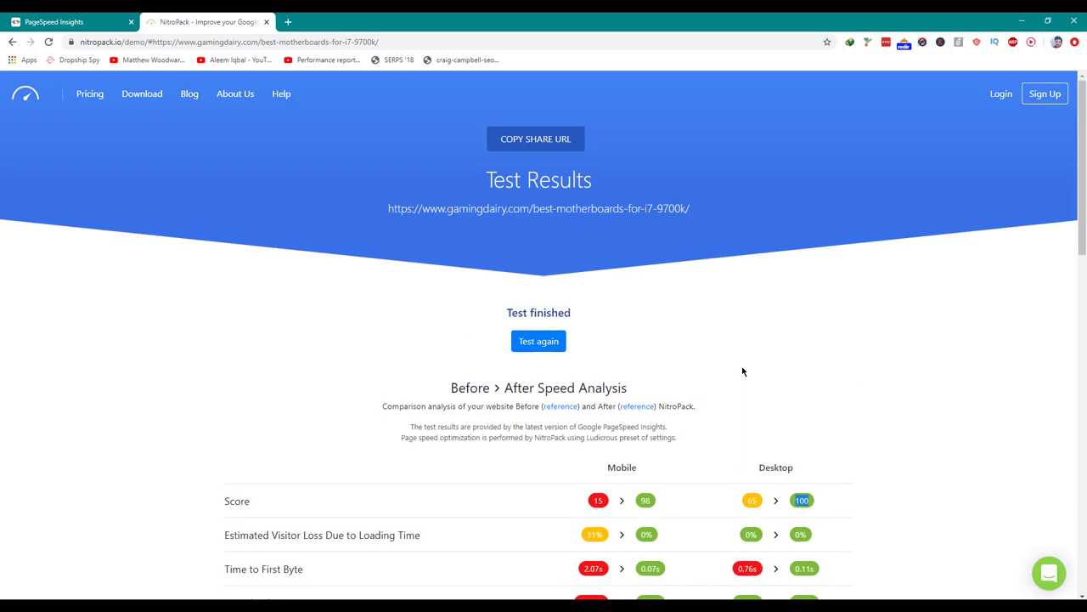
{"action": "left_click", "coordinate": [1035, 105]}
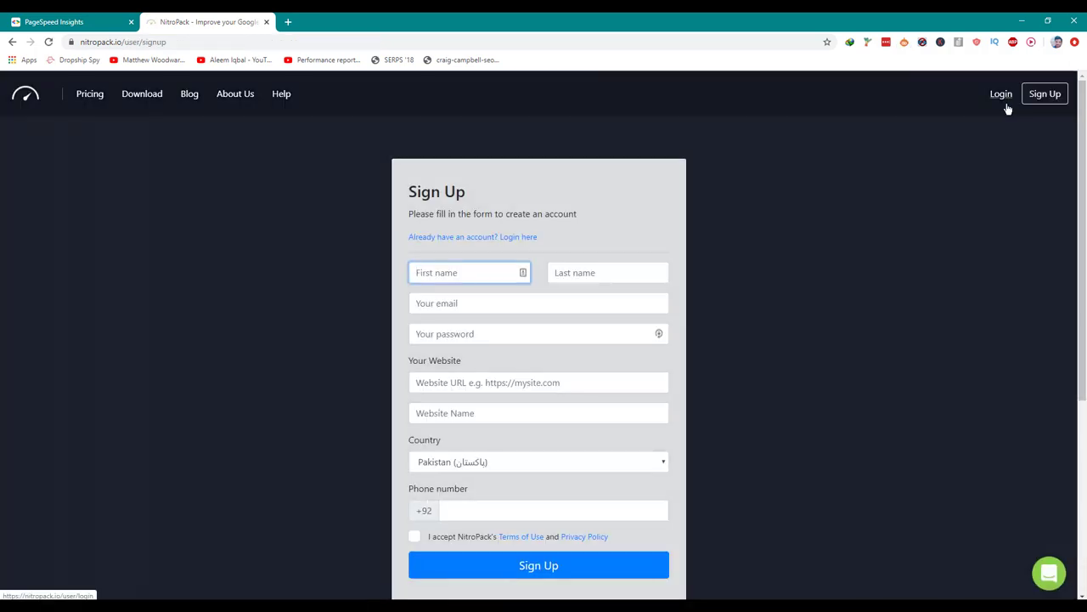
{"action": "left_click", "coordinate": [1005, 104]}
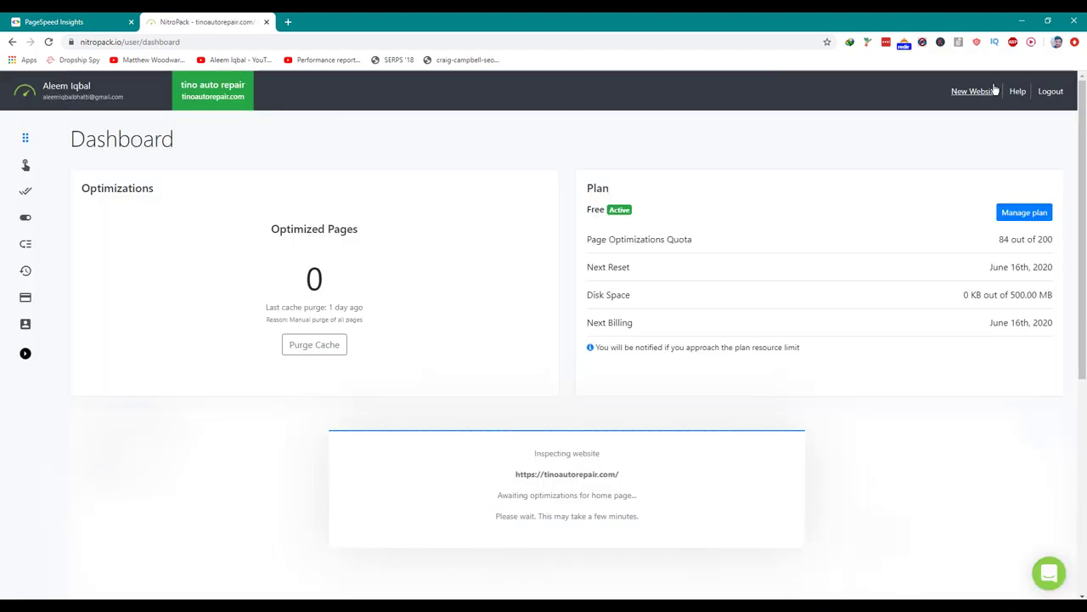
{"action": "left_click", "coordinate": [986, 98]}
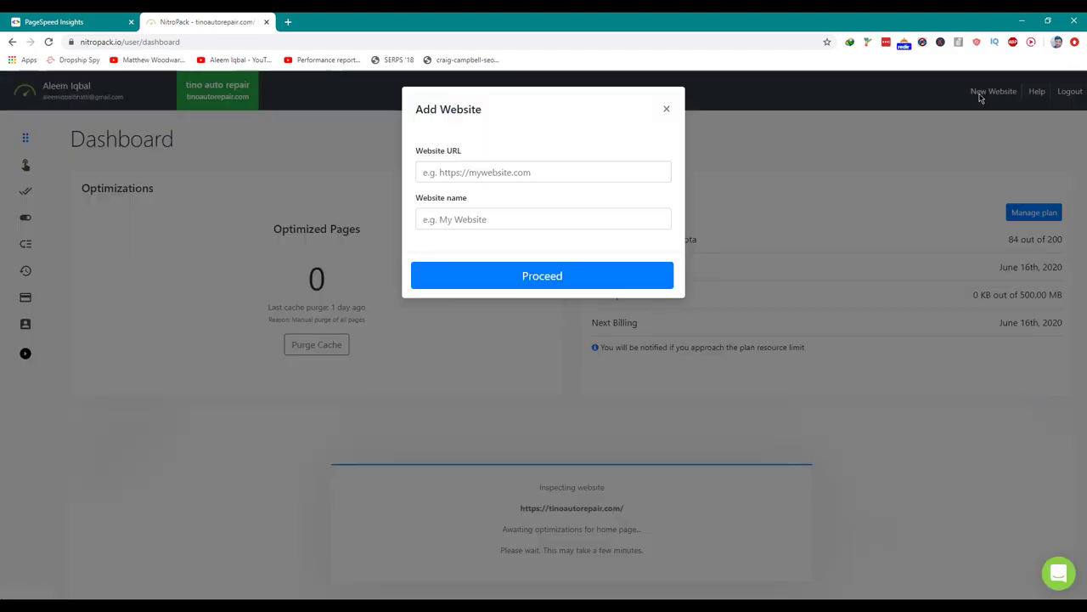
{"action": "left_click", "coordinate": [54, 22]}
{"action": "scroll", "coordinate": [203, 146], "scroll_direction": "up", "scroll_amount": 5}
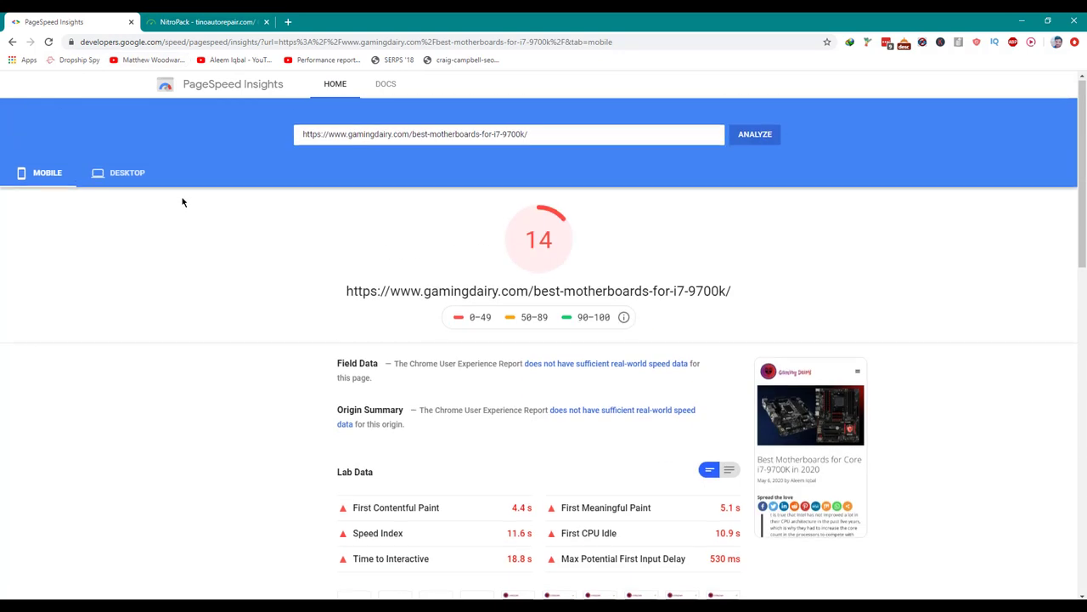
{"action": "left_click", "coordinate": [432, 129]}
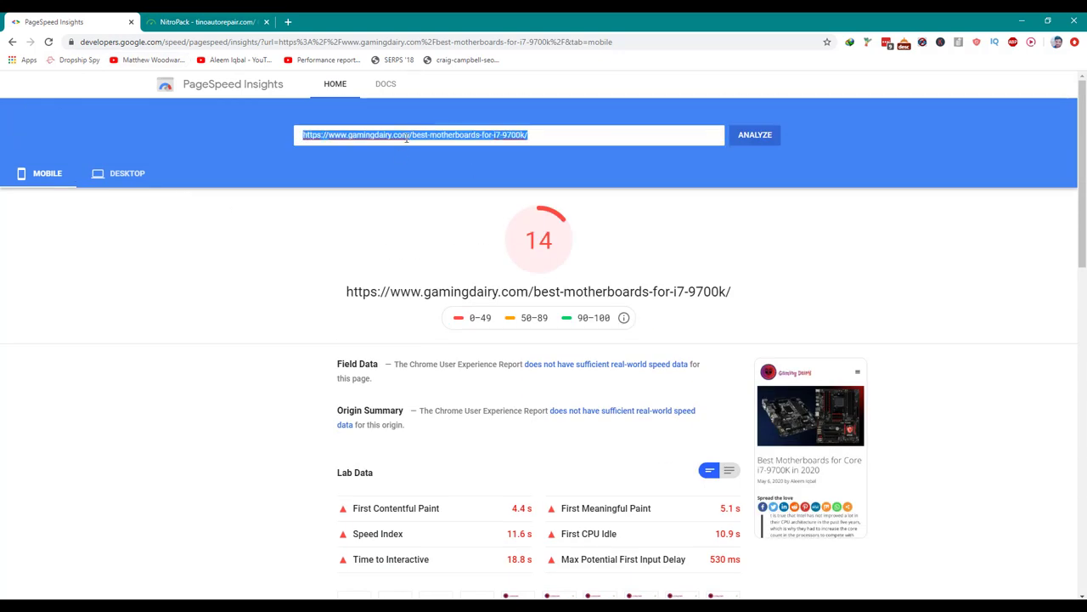
{"action": "left_click", "coordinate": [413, 137]}
{"action": "left_click_drag", "start_coordinate": [411, 137], "coordinate": [223, 106]}
{"action": "key", "text": "ctrl+c"}
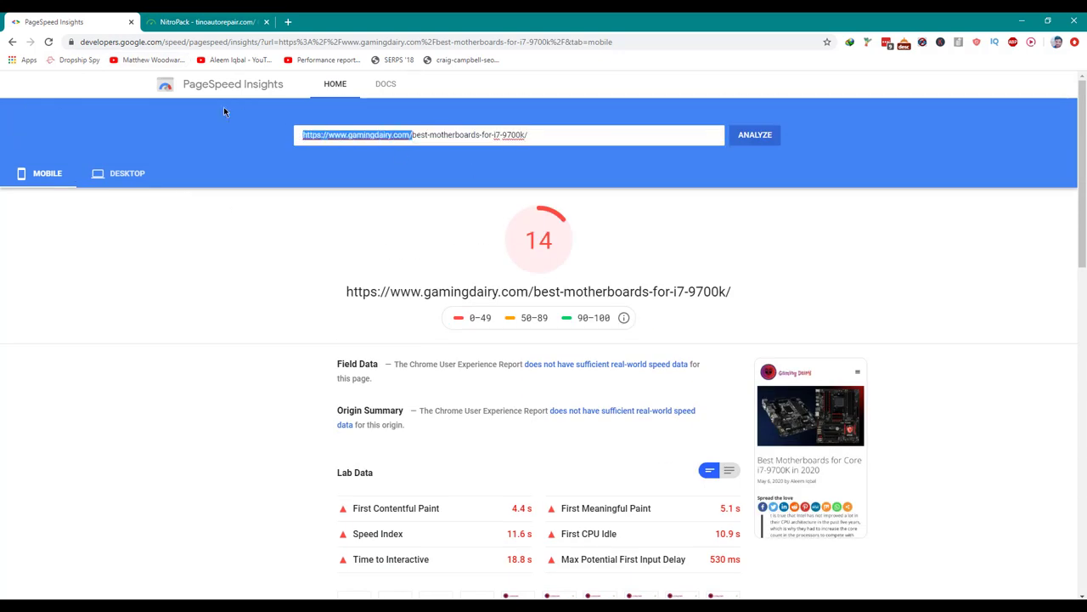
{"action": "left_click", "coordinate": [208, 21]}
{"action": "left_click", "coordinate": [486, 174]}
{"action": "key", "text": "ctrl+v"}
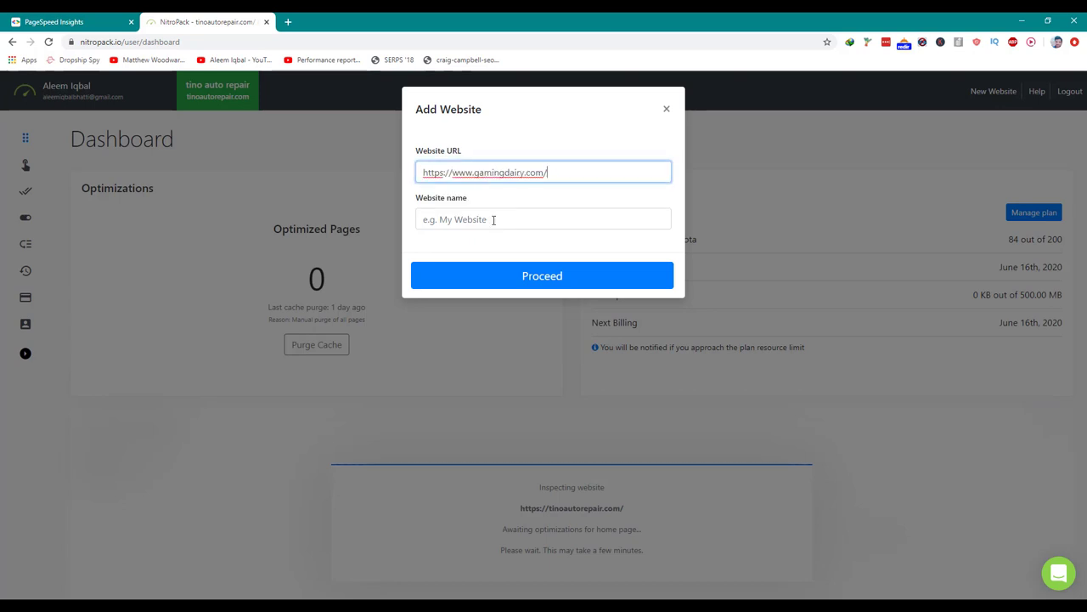
Name the website 'Gaming Dairy' and submit it to reach the plan choice page.
{"action": "left_click", "coordinate": [492, 218]}
{"action": "left_click", "coordinate": [80, 25]}
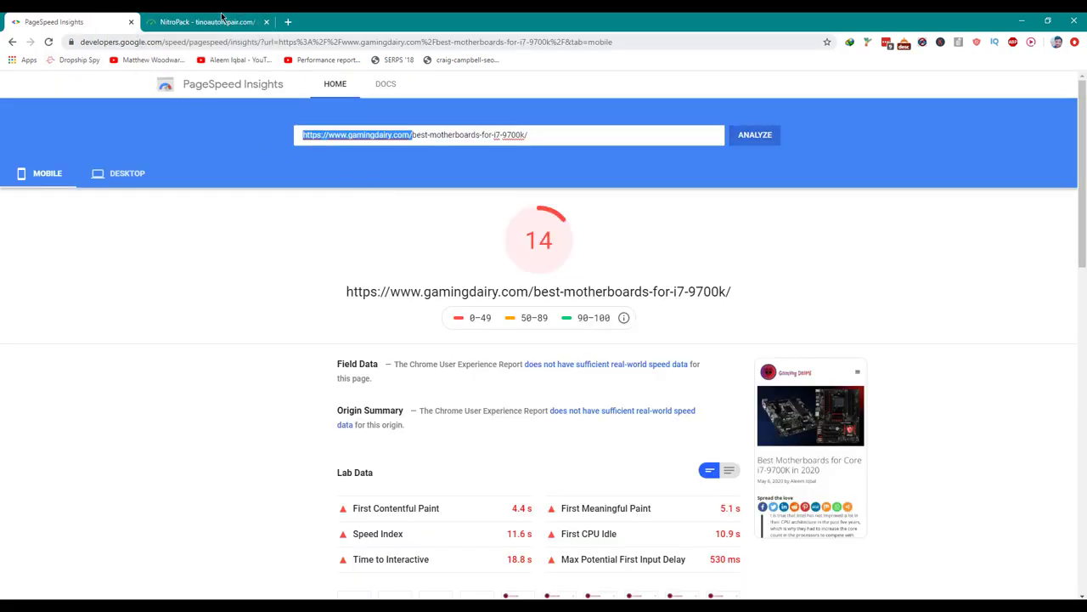
{"action": "left_click", "coordinate": [220, 19]}
{"action": "type", "text": "Gaming Dairy"}
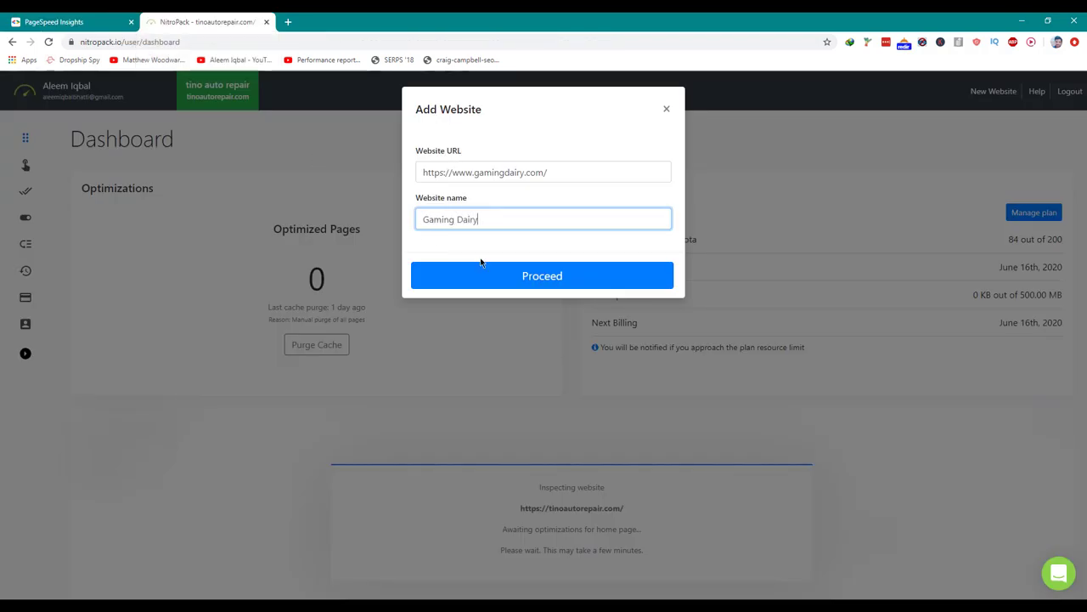
{"action": "left_click", "coordinate": [503, 278]}
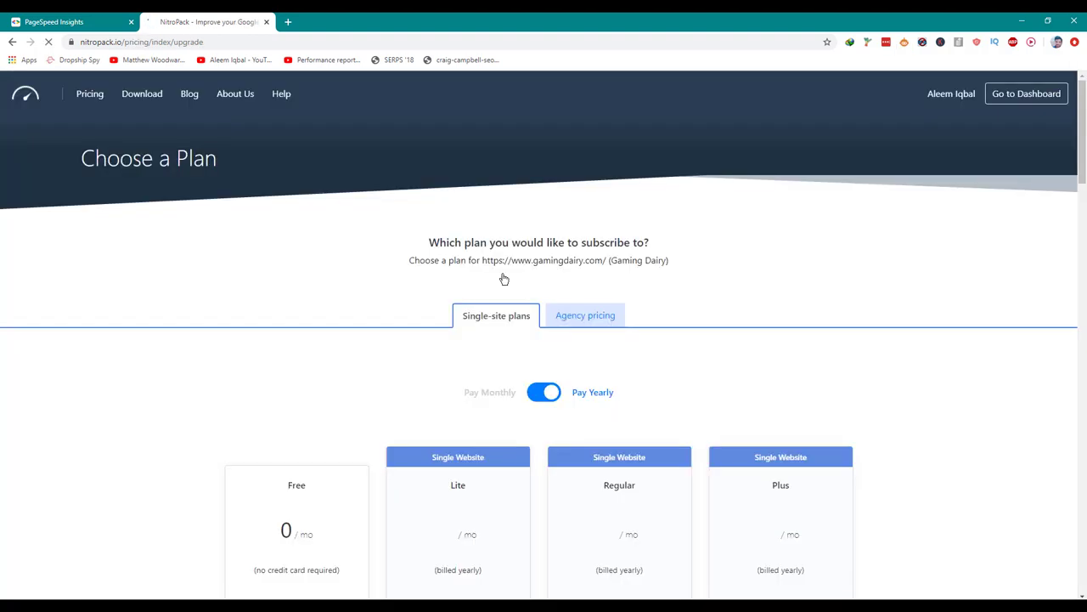
Choose the Free plan, complete the US$0.00 checkout, and go to the Gaming Dairy dashboard.
{"action": "scroll", "coordinate": [497, 274], "scroll_direction": "down", "scroll_amount": 5}
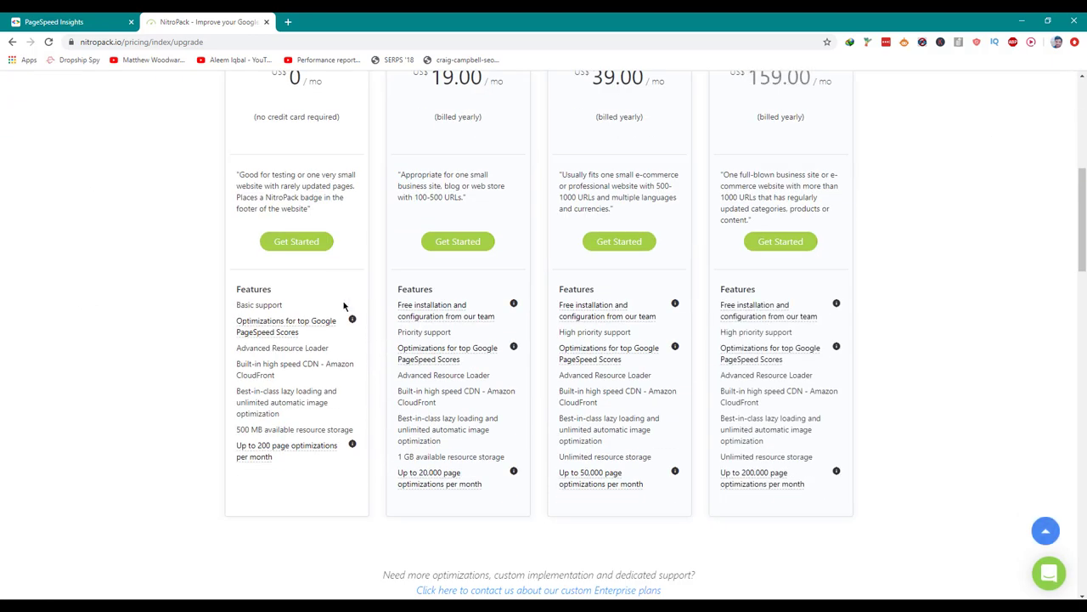
{"action": "left_click", "coordinate": [297, 242]}
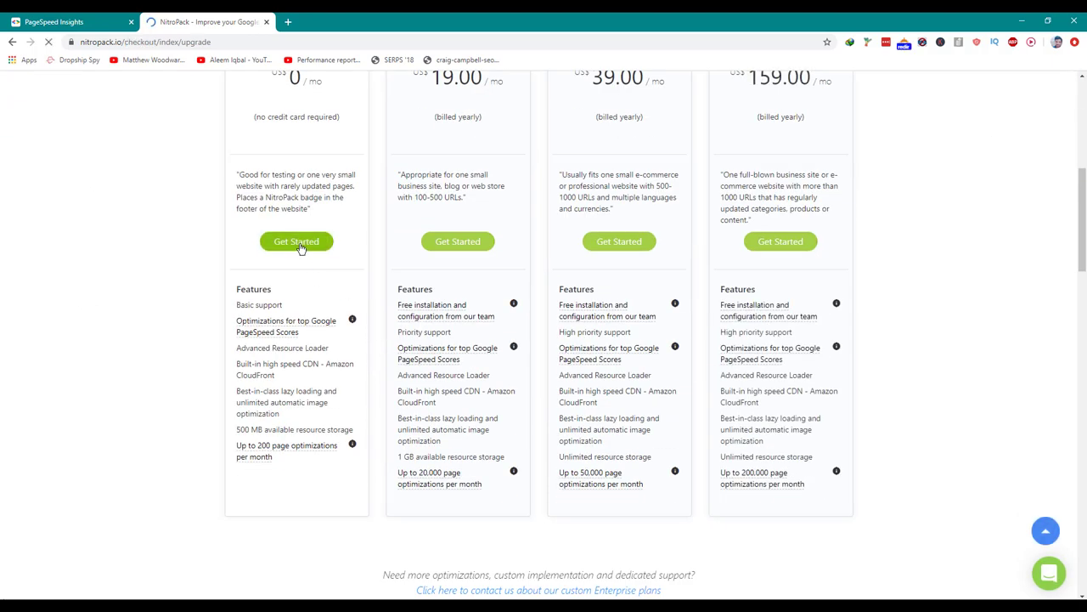
{"action": "scroll", "coordinate": [338, 253], "scroll_direction": "down", "scroll_amount": 1}
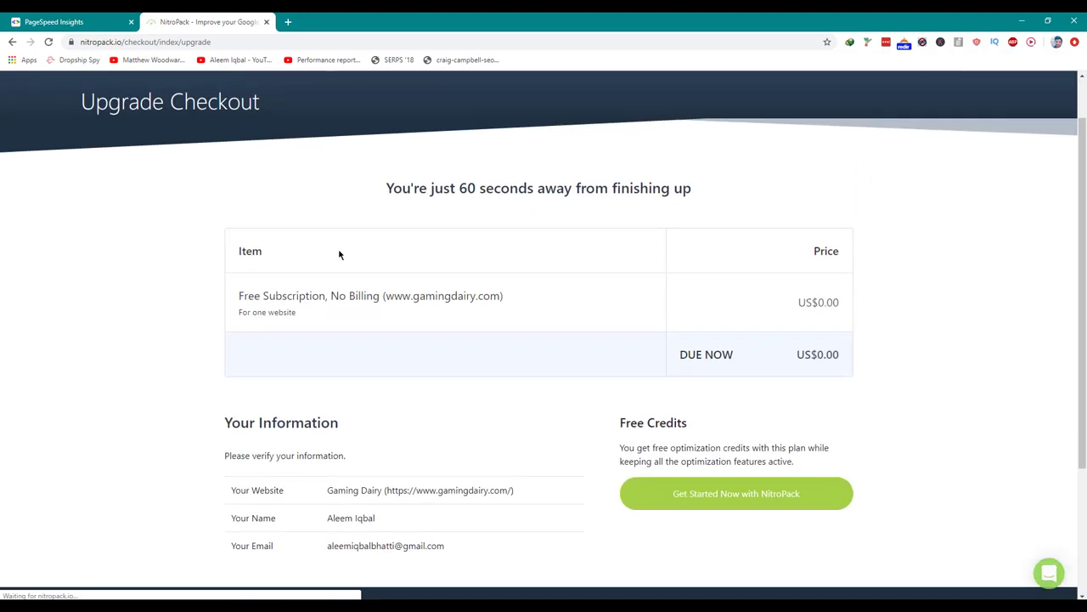
{"action": "scroll", "coordinate": [344, 259], "scroll_direction": "down", "scroll_amount": 3}
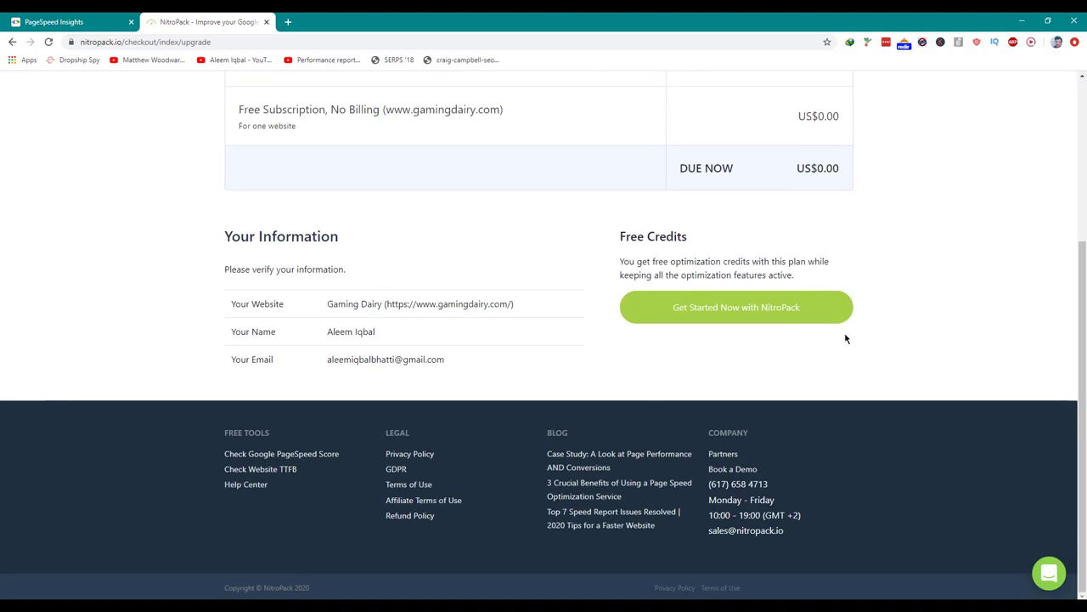
{"action": "left_click", "coordinate": [802, 318]}
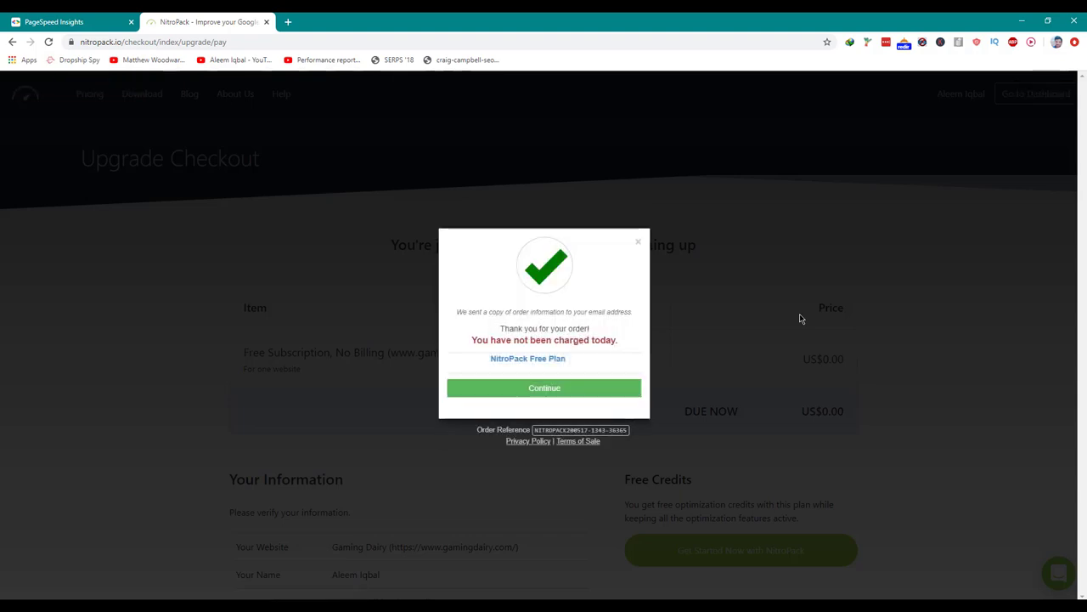
{"action": "left_click", "coordinate": [582, 399]}
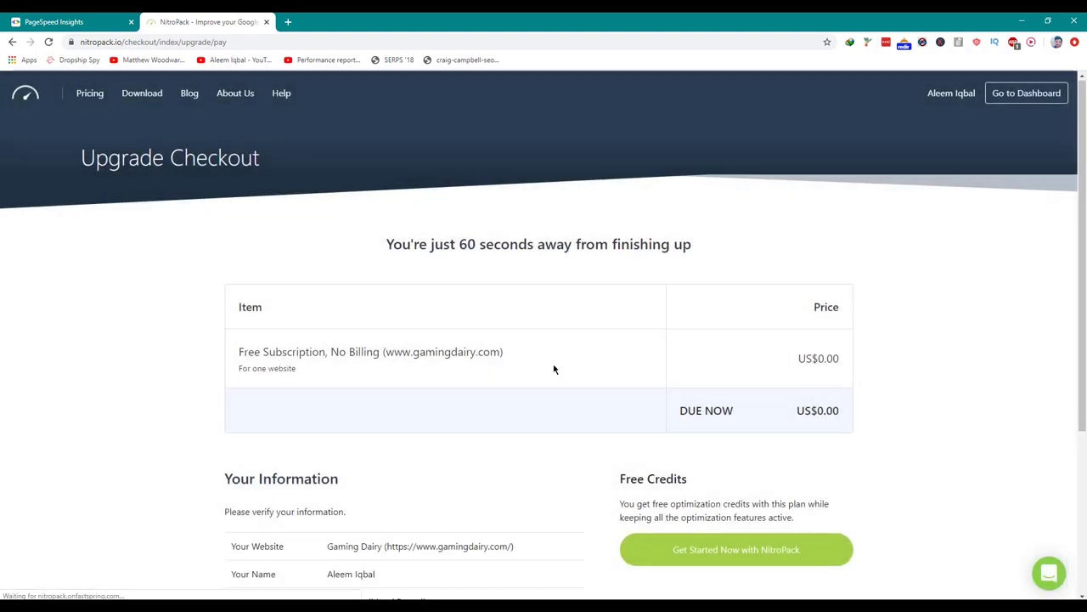
{"action": "scroll", "coordinate": [554, 382], "scroll_direction": "down", "scroll_amount": 3}
{"action": "left_click", "coordinate": [687, 362]}
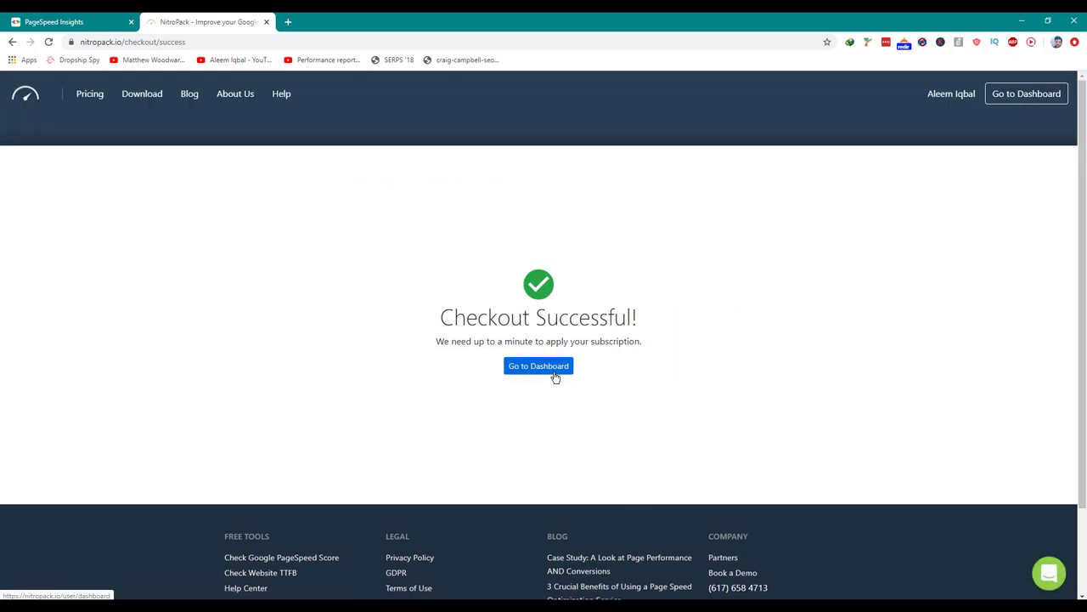
{"action": "left_click", "coordinate": [553, 374]}
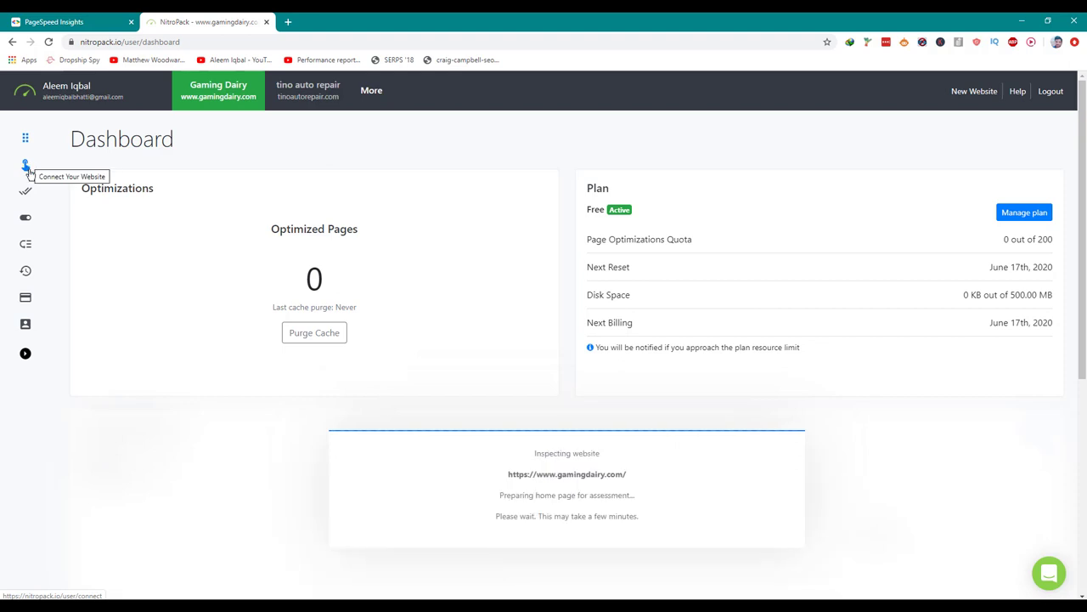
Show Gaming Dairy's connection details and open gamingdairy.com's WordPress admin dashboard in a new tab.
{"action": "left_click", "coordinate": [26, 167]}
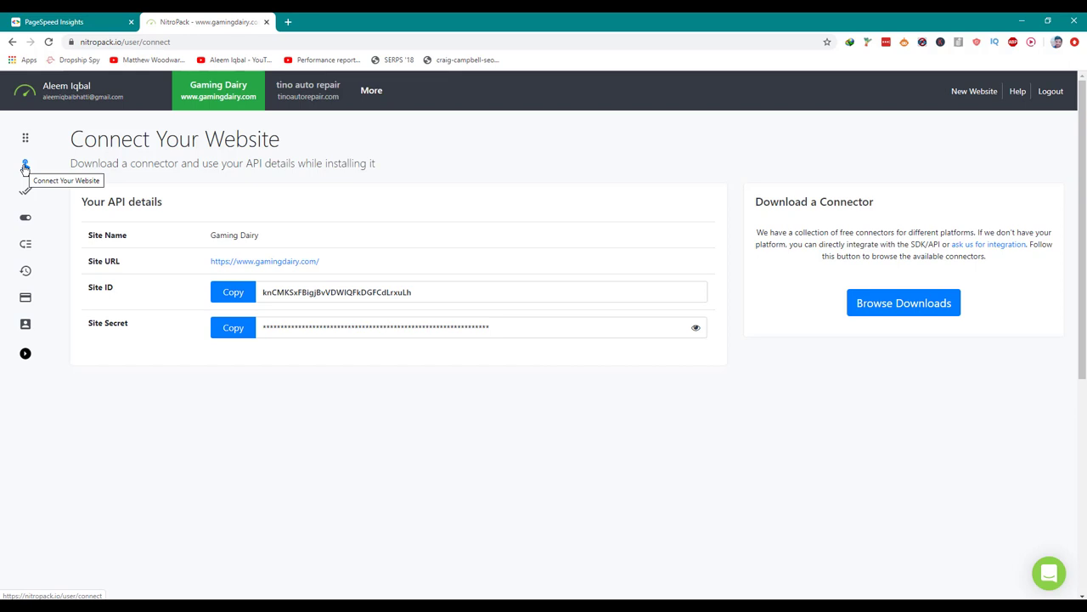
{"action": "middle_click", "coordinate": [308, 262]}
{"action": "left_click", "coordinate": [344, 22]}
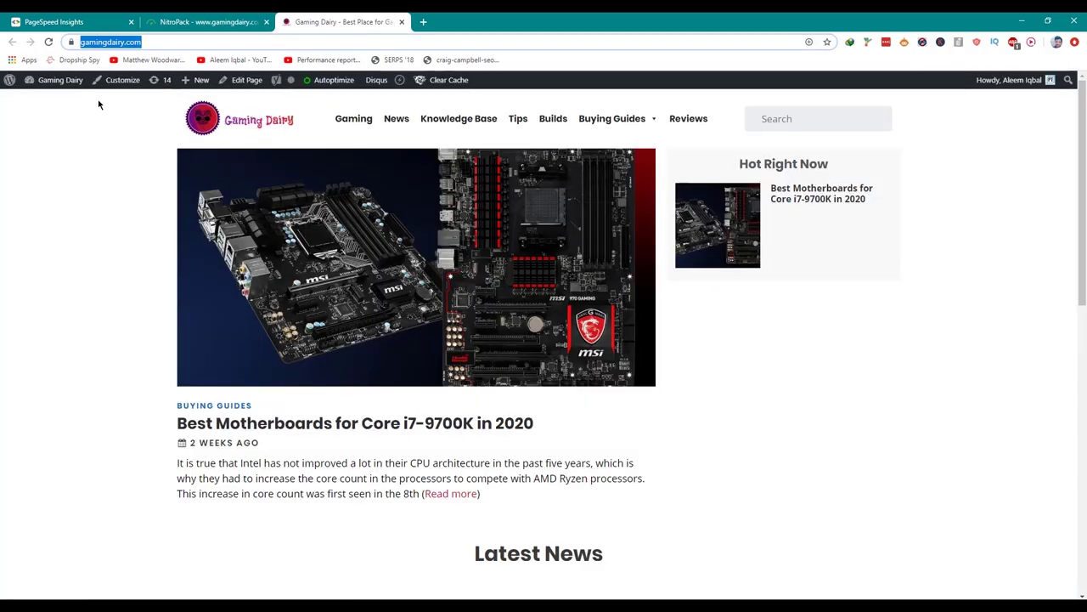
{"action": "mouse_move", "coordinate": [74, 85]}
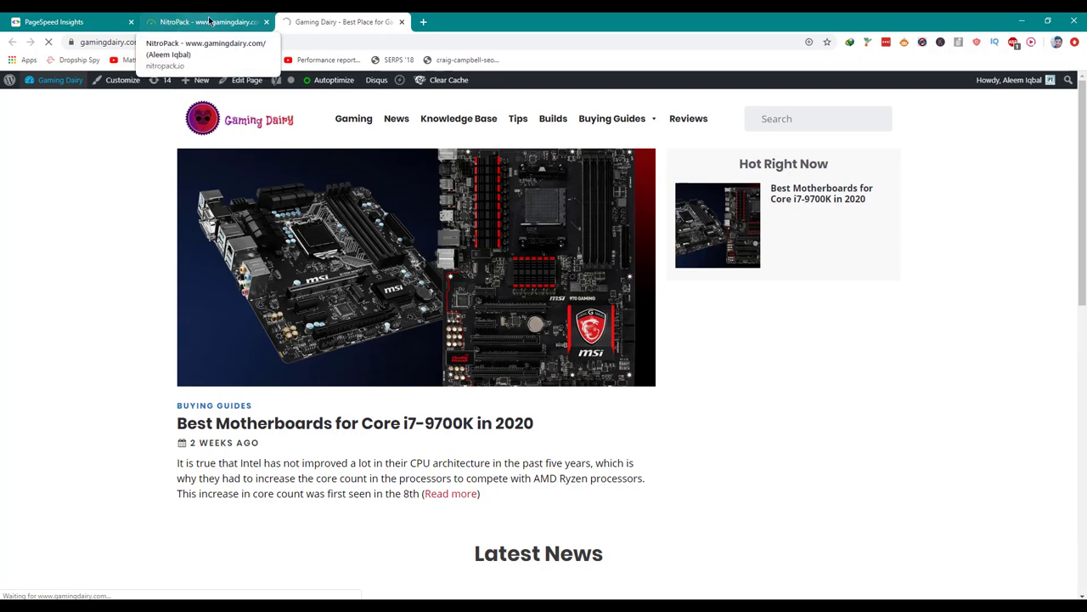
{"action": "left_click", "coordinate": [174, 24]}
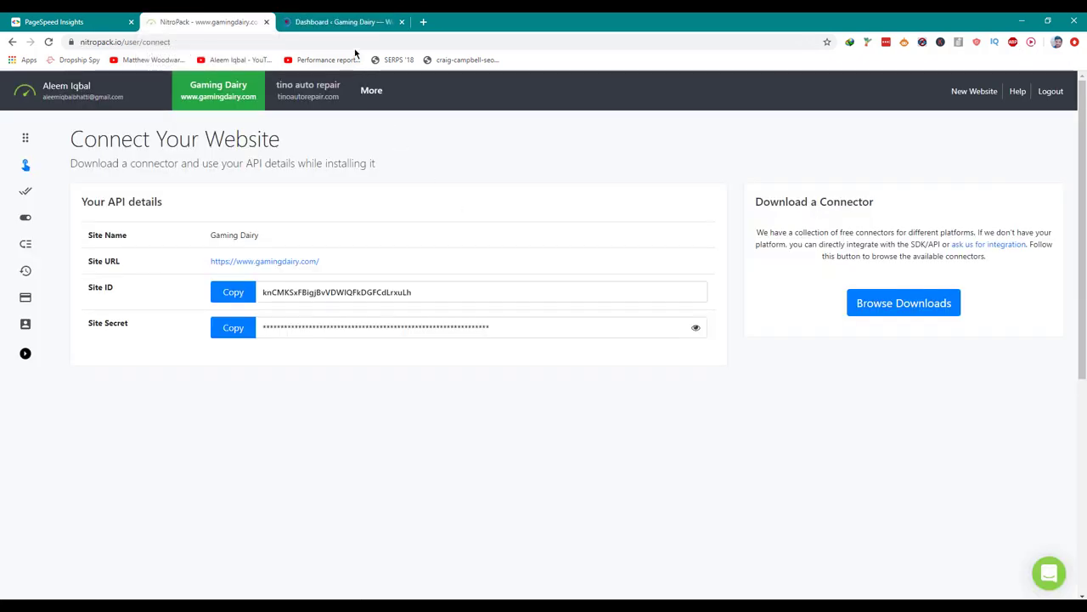
{"action": "left_click", "coordinate": [356, 20]}
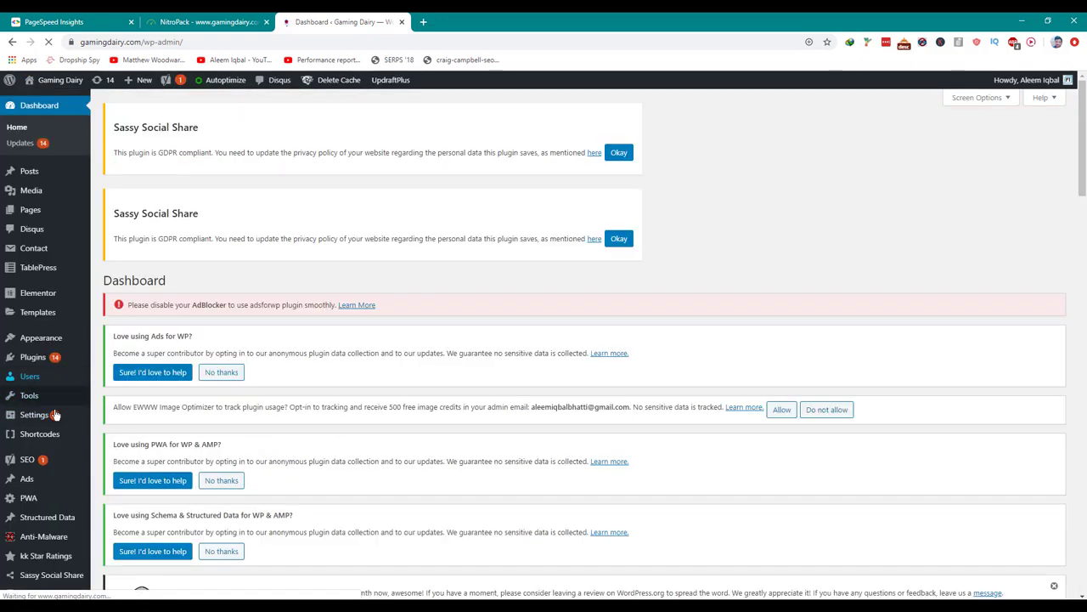
Go to Plugins > Add New and start searching the plugin directory for NitroPack.
{"action": "mouse_move", "coordinate": [61, 360]}
{"action": "left_click", "coordinate": [135, 376]}
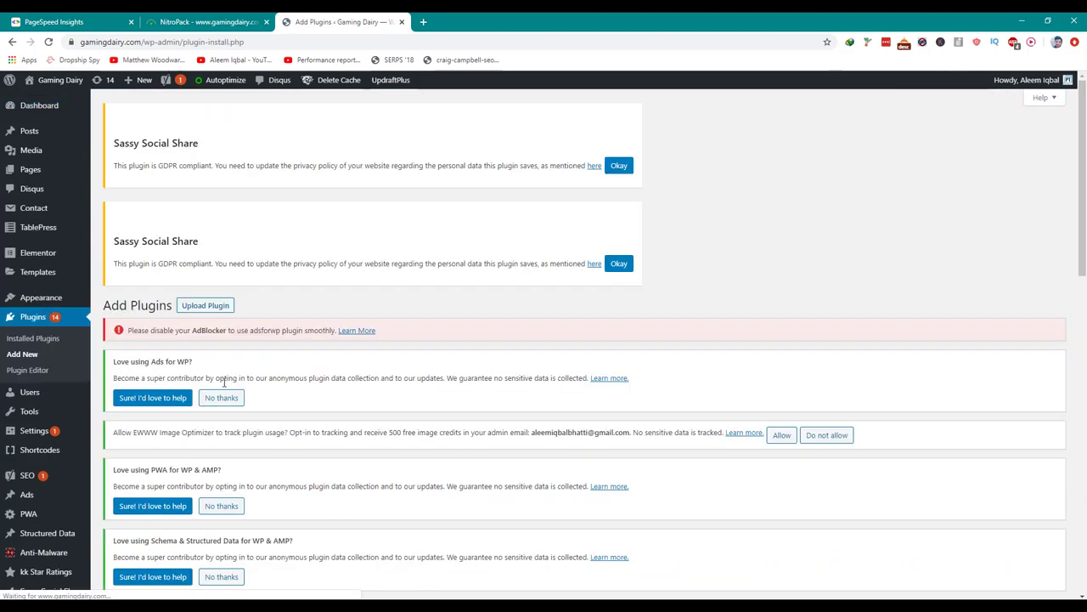
{"action": "scroll", "coordinate": [226, 382], "scroll_direction": "down", "scroll_amount": 2}
{"action": "scroll", "coordinate": [226, 388], "scroll_direction": "down", "scroll_amount": 3}
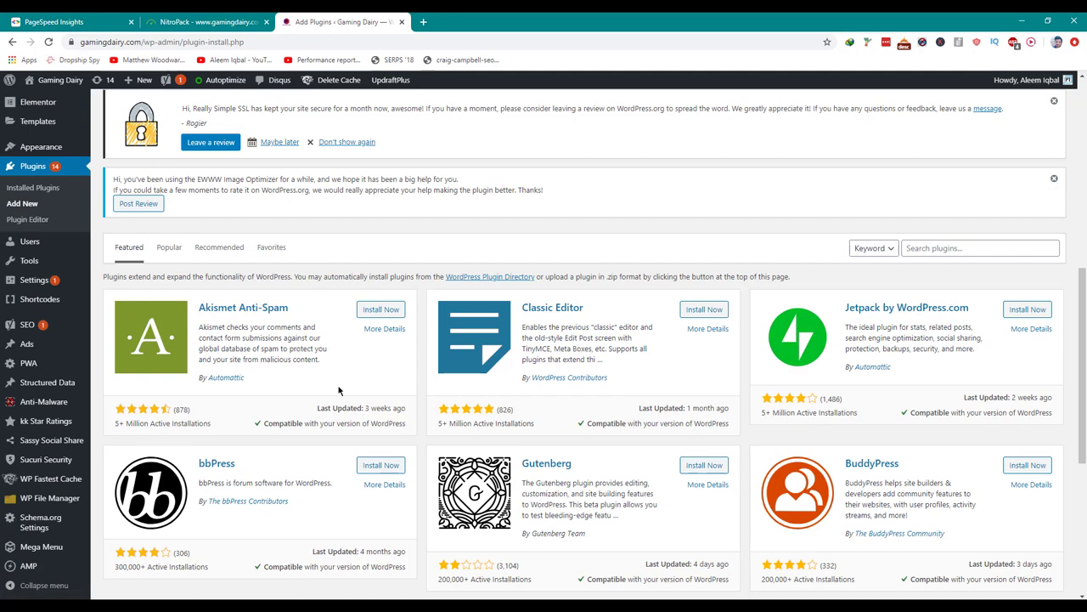
{"action": "left_click", "coordinate": [958, 248]}
{"action": "key", "text": "ctrl+shift+Tab"}
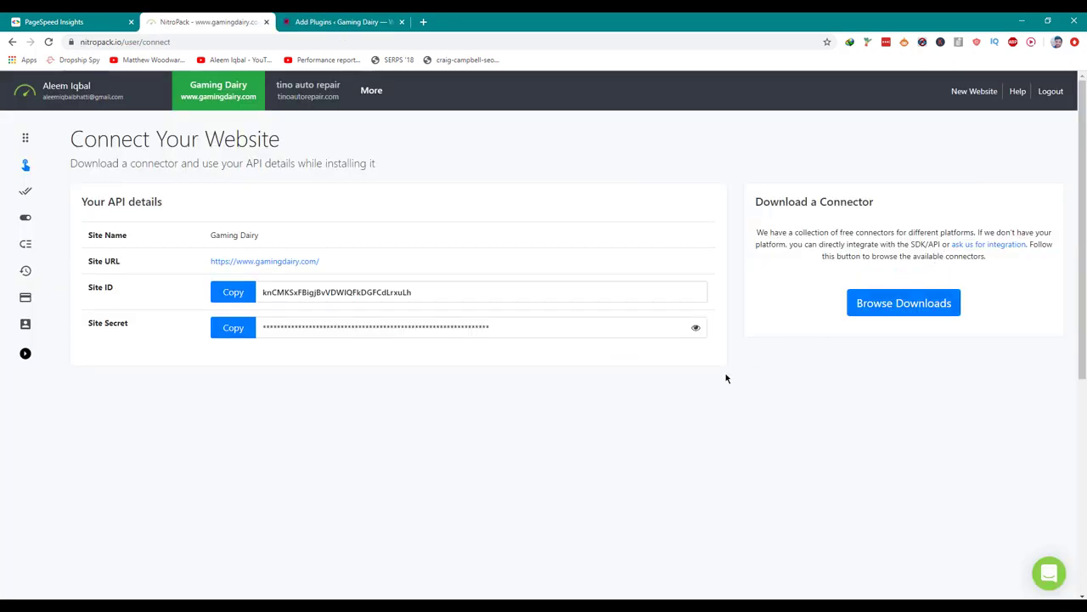
{"action": "key", "text": "ctrl+Tab"}
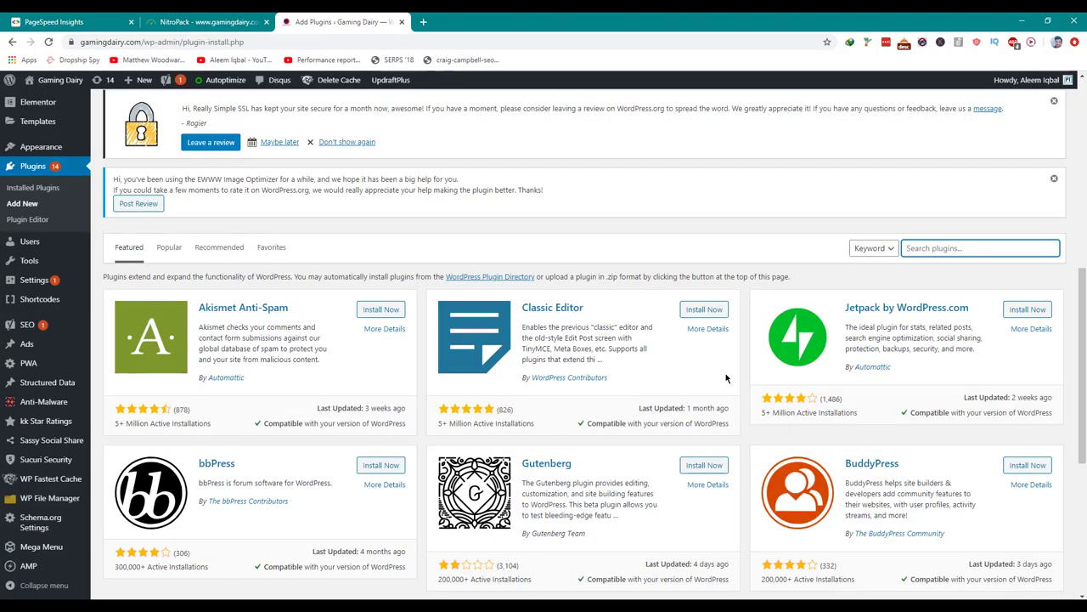
{"action": "type", "text": "NiroPack"}
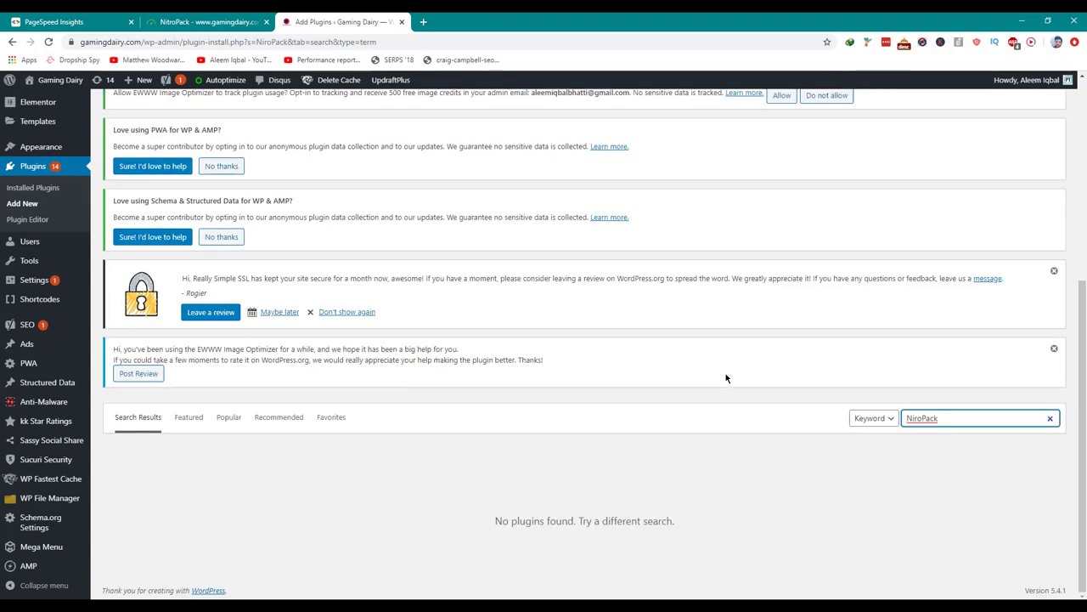
Correct the search term to 'NitroPack', then install and activate the plugin.
{"action": "double_click", "coordinate": [927, 417]}
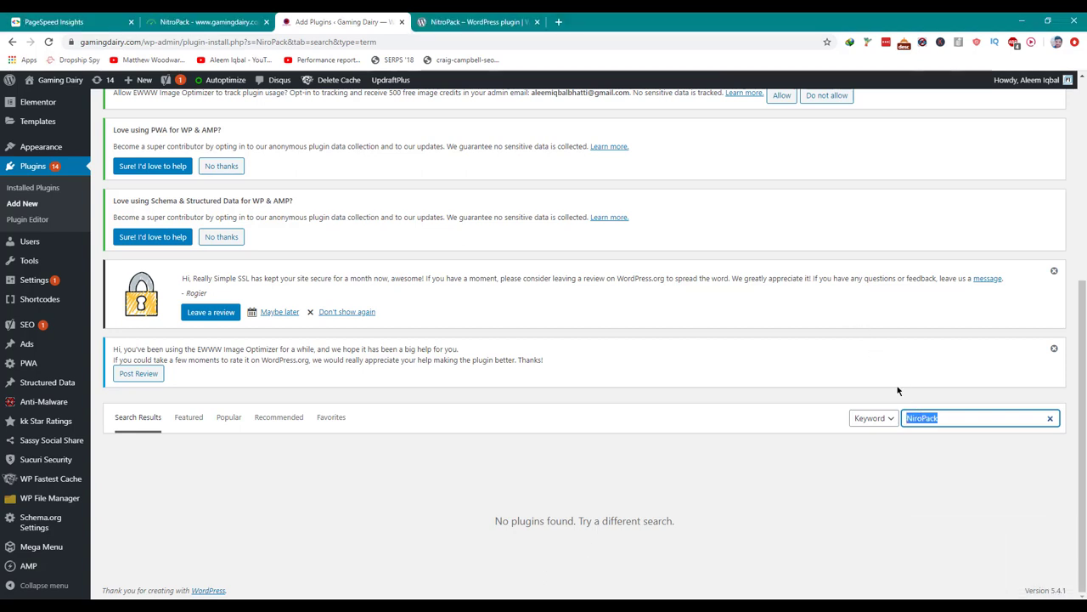
{"action": "left_click", "coordinate": [914, 420]}
{"action": "type", "text": "t"}
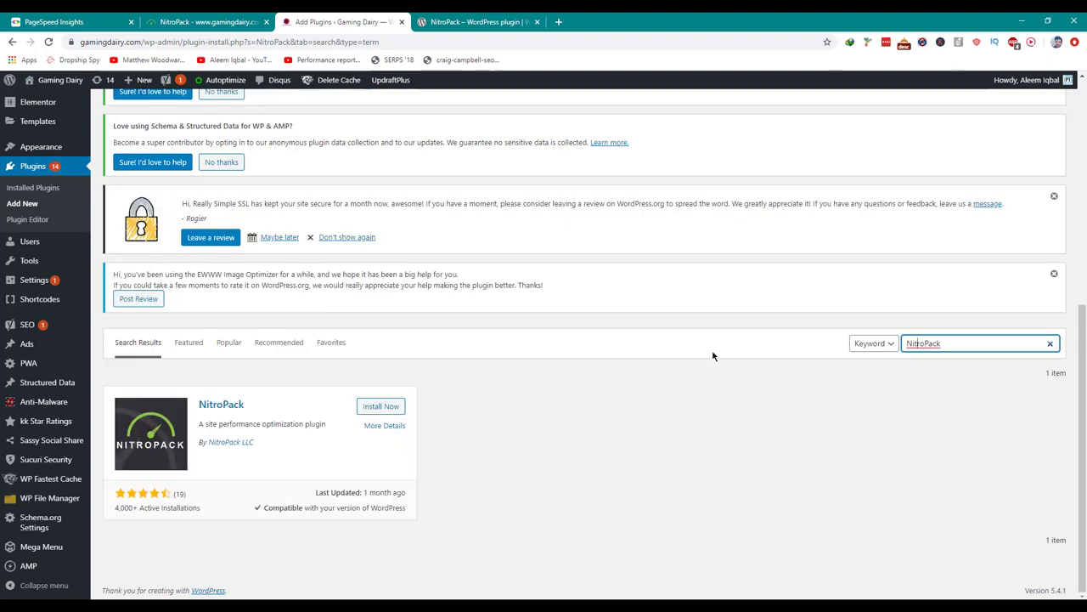
{"action": "left_click", "coordinate": [378, 406]}
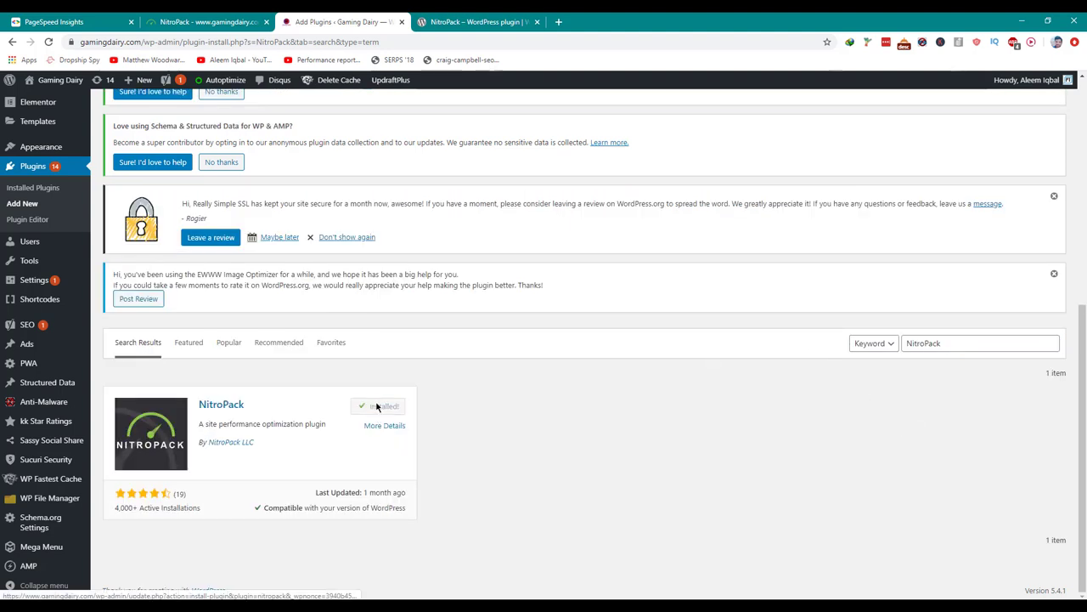
{"action": "left_click", "coordinate": [381, 409]}
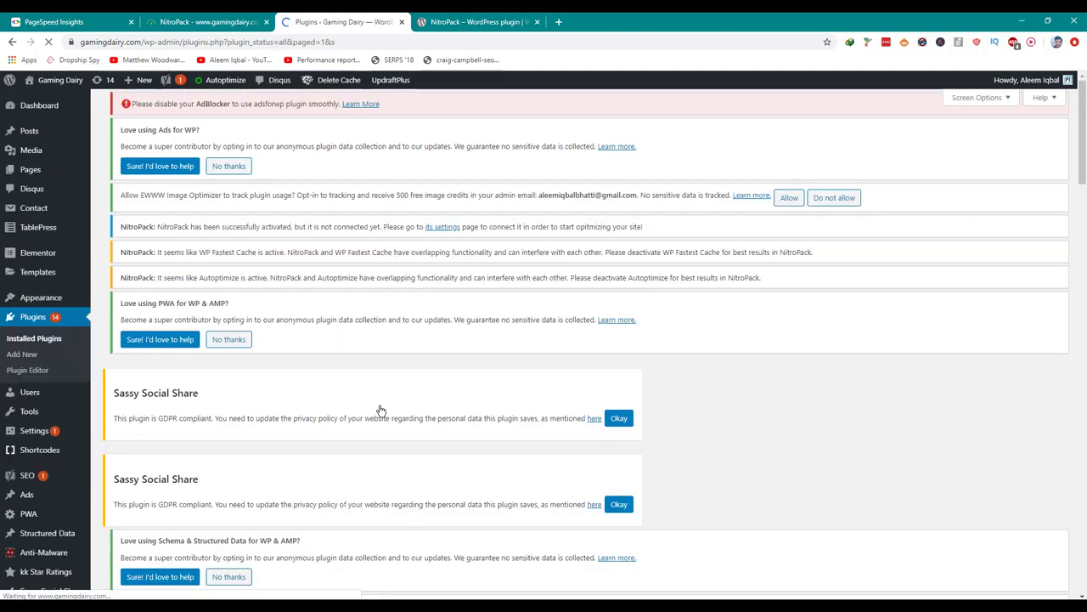
{"action": "scroll", "coordinate": [382, 410], "scroll_direction": "down", "scroll_amount": 5}
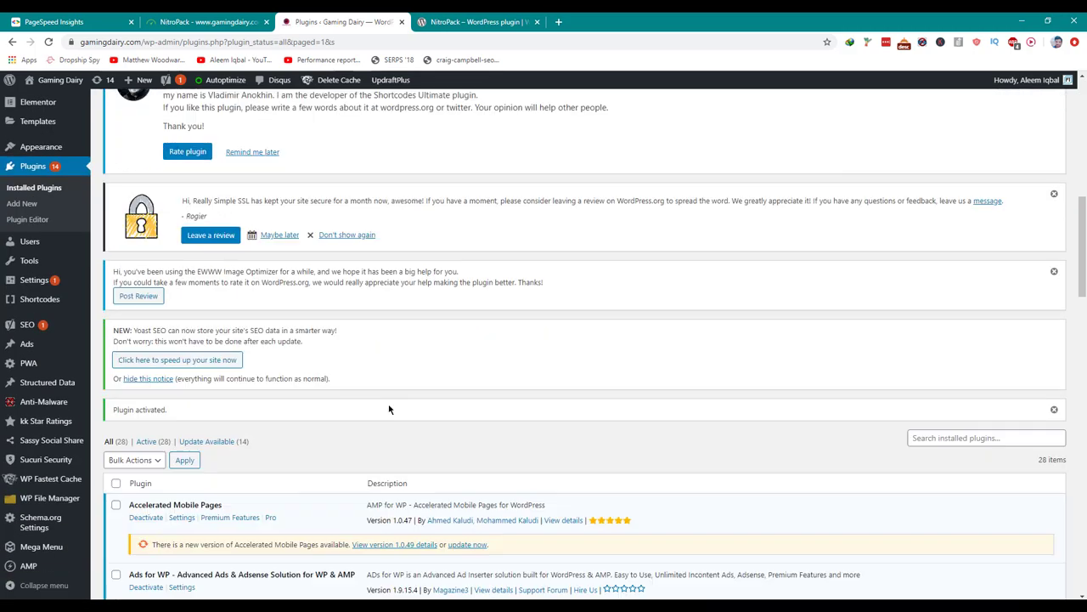
{"action": "scroll", "coordinate": [389, 410], "scroll_direction": "down", "scroll_amount": 5}
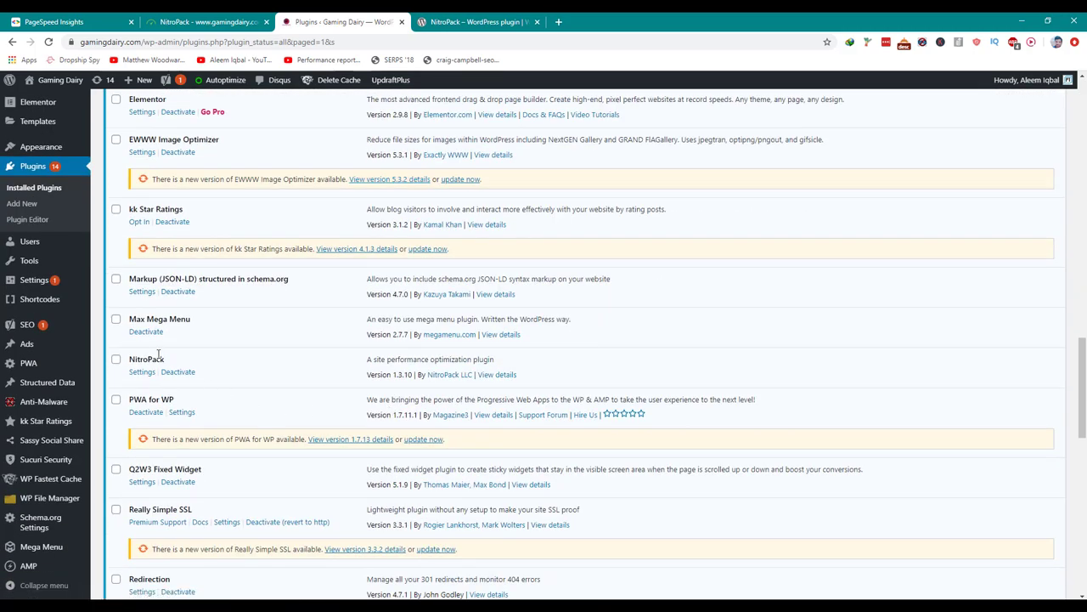
{"action": "scroll", "coordinate": [148, 392], "scroll_direction": "up", "scroll_amount": 10}
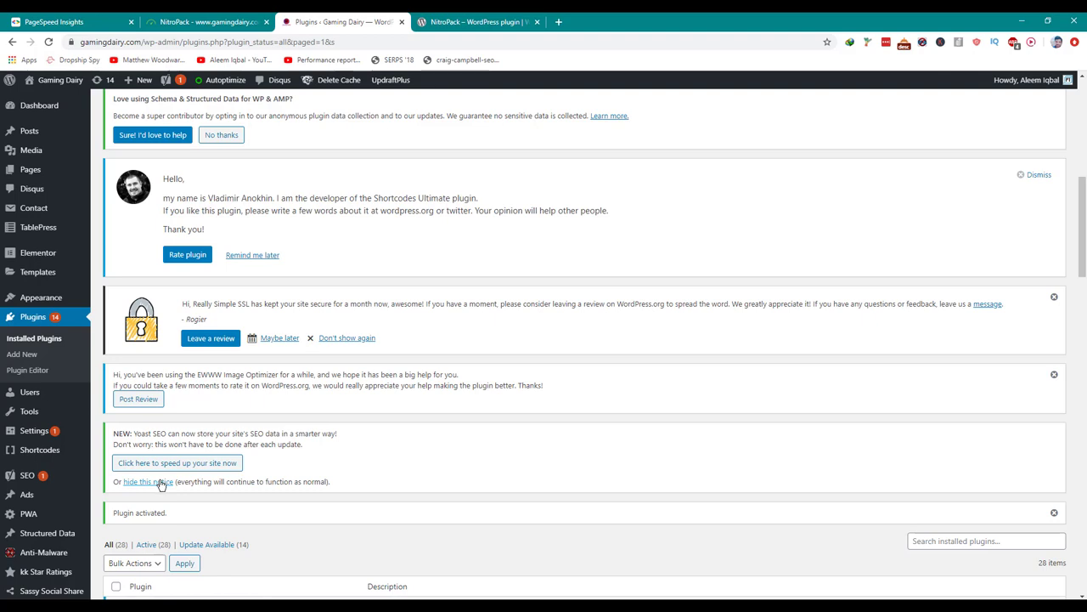
{"action": "scroll", "coordinate": [162, 485], "scroll_direction": "up", "scroll_amount": 2}
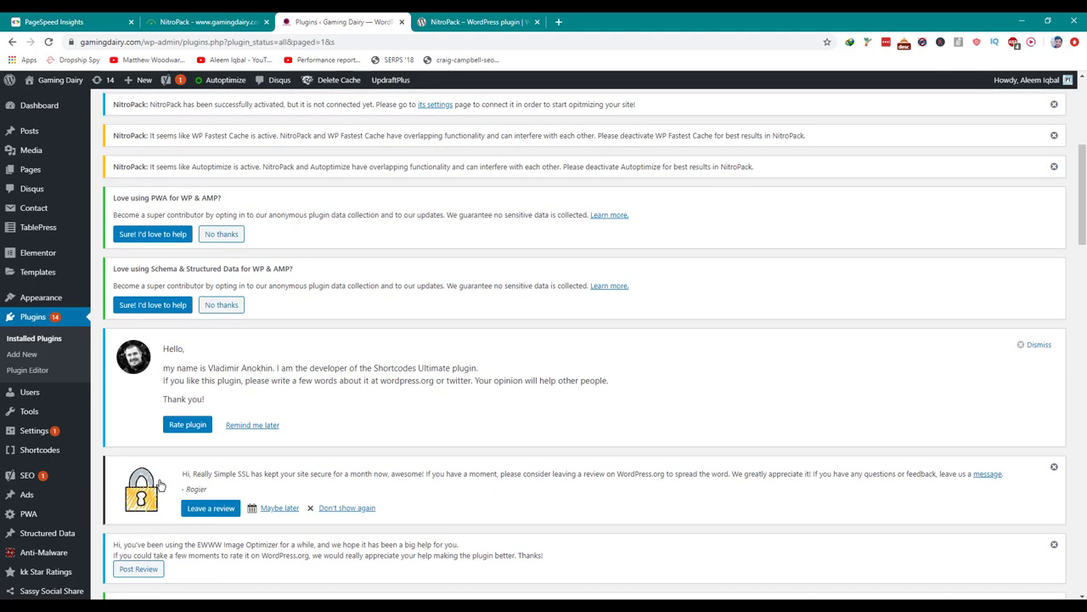
{"action": "scroll", "coordinate": [161, 485], "scroll_direction": "up", "scroll_amount": 2}
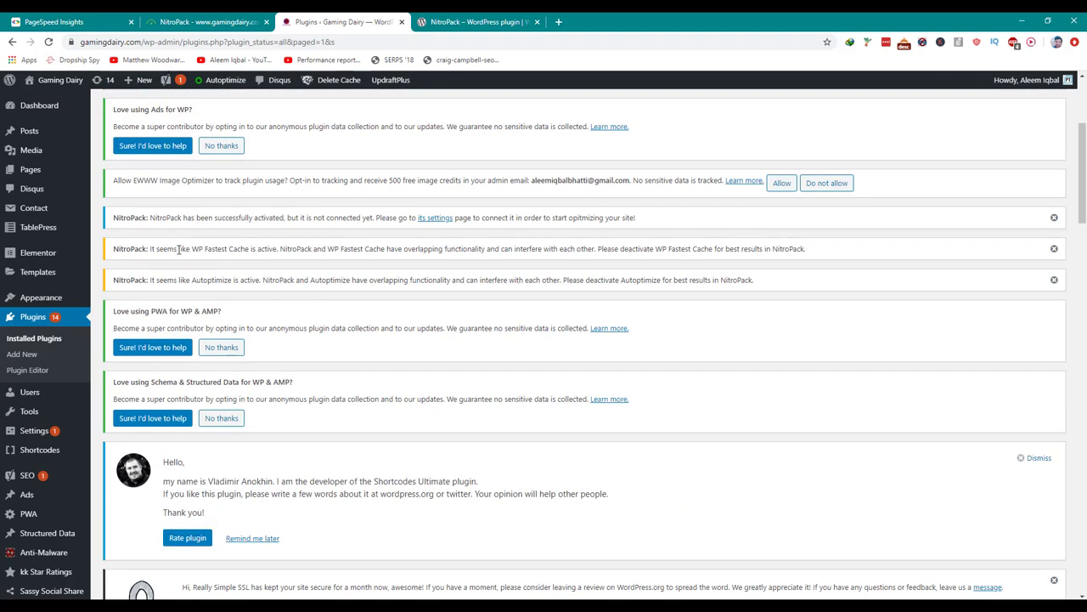
{"action": "left_click_drag", "start_coordinate": [148, 248], "coordinate": [295, 249]}
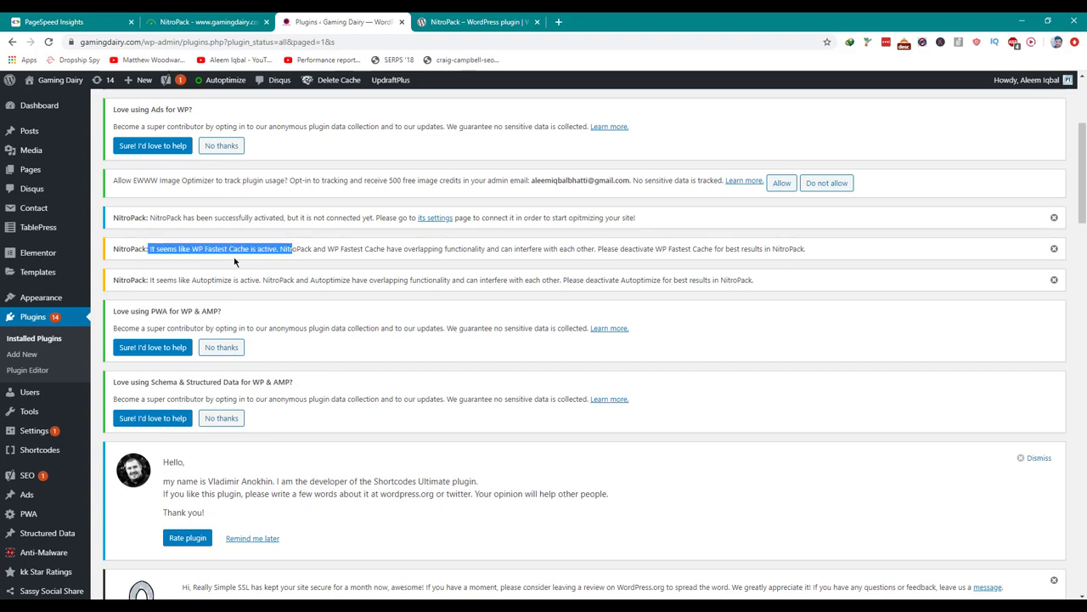
{"action": "scroll", "coordinate": [229, 284], "scroll_direction": "down", "scroll_amount": 8}
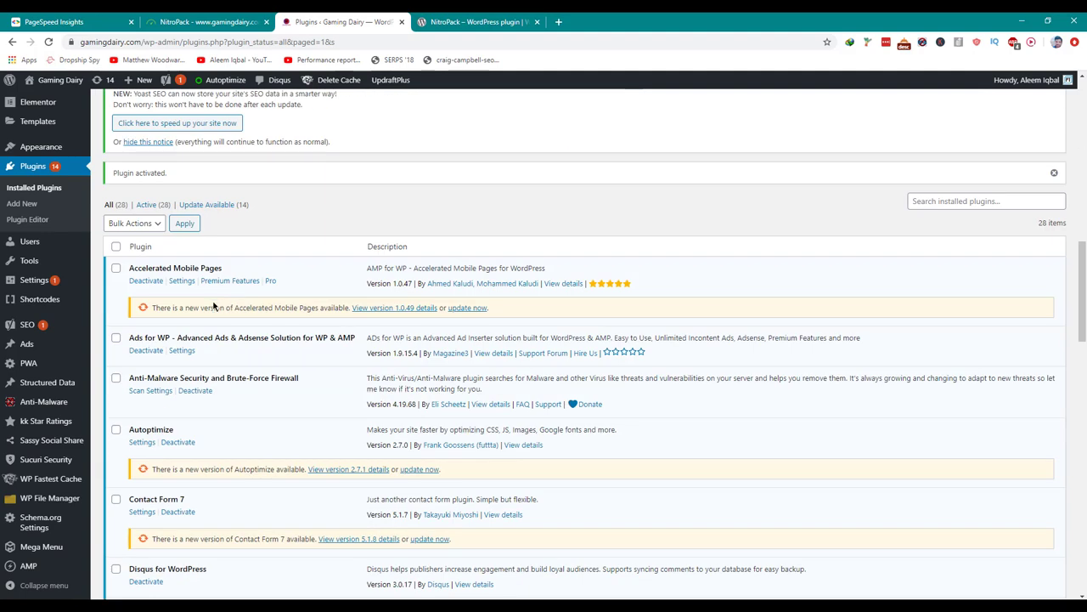
Update Accelerated Mobile Pages and bulk-deactivate Autoptimize and WP Fastest Cache.
{"action": "left_click", "coordinate": [470, 308]}
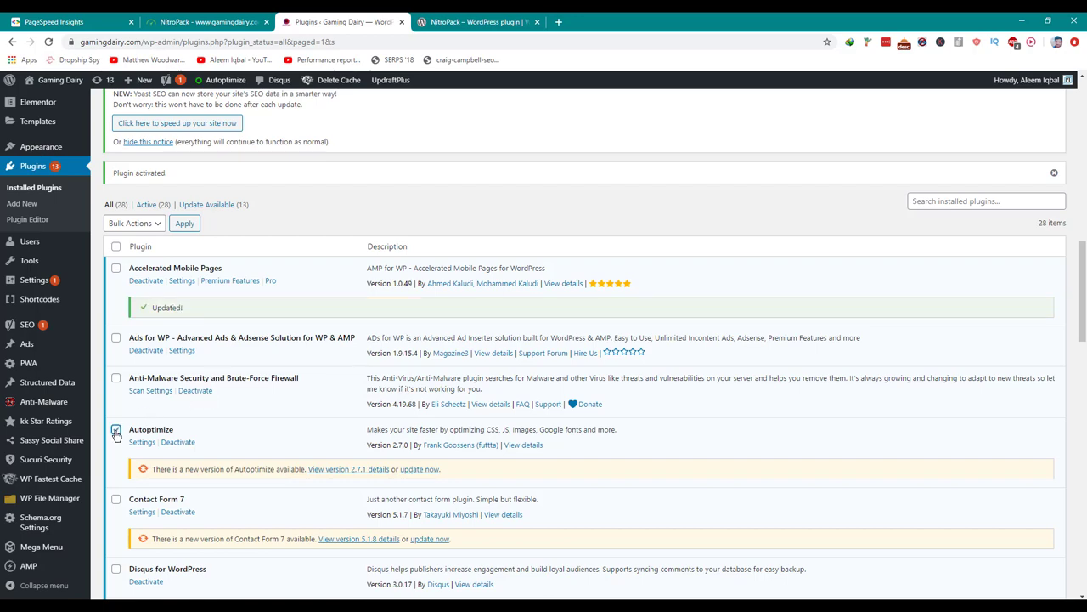
{"action": "scroll", "coordinate": [121, 429], "scroll_direction": "down", "scroll_amount": 10}
{"action": "scroll", "coordinate": [135, 439], "scroll_direction": "down", "scroll_amount": 4}
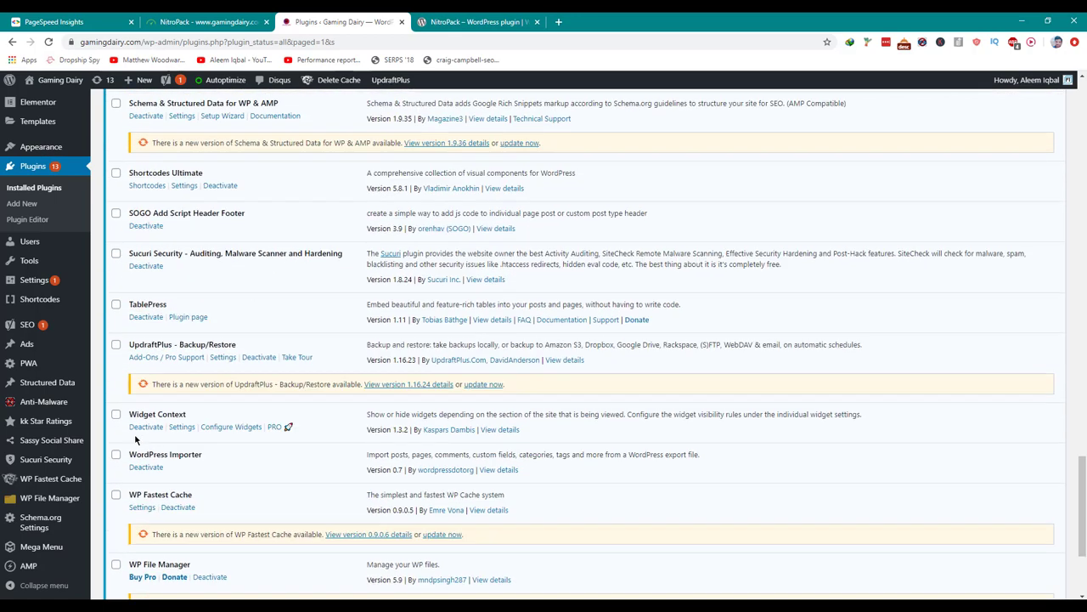
{"action": "left_click", "coordinate": [114, 439]}
{"action": "scroll", "coordinate": [114, 440], "scroll_direction": "up", "scroll_amount": 15}
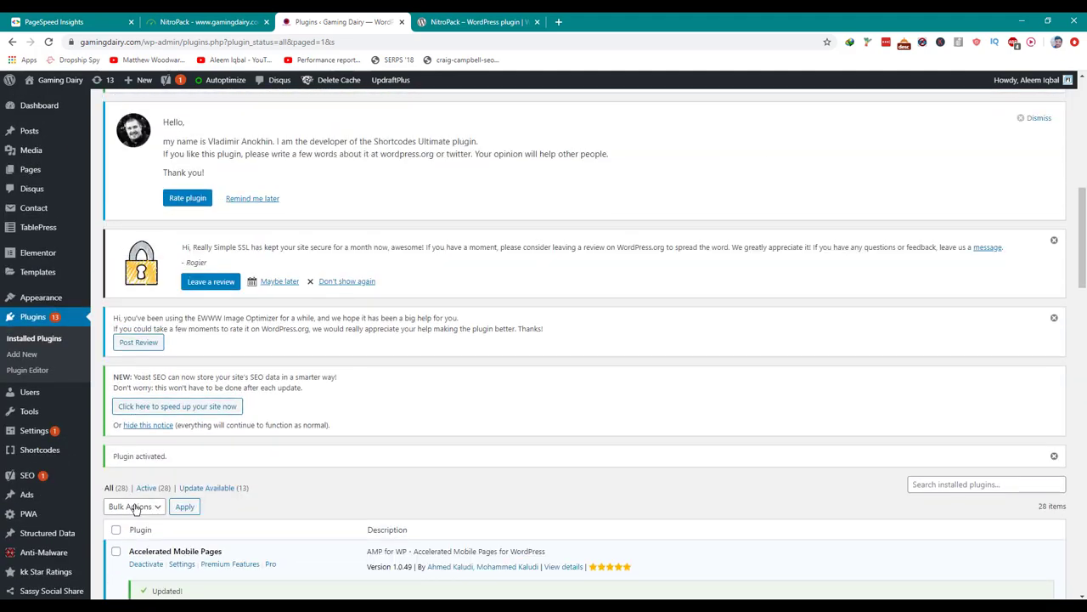
{"action": "left_click", "coordinate": [134, 507]}
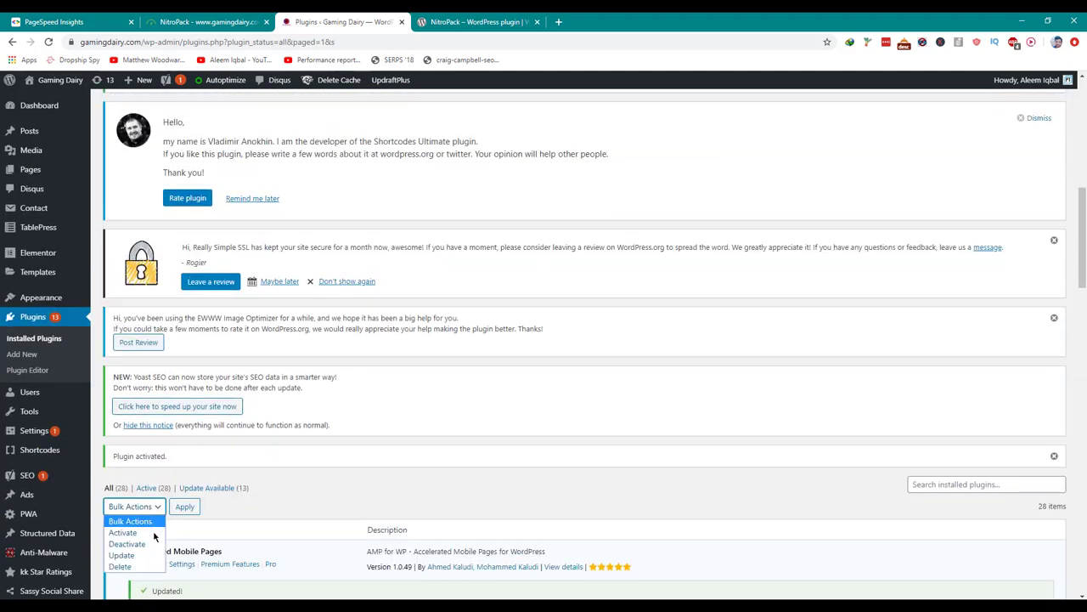
{"action": "left_click", "coordinate": [155, 542]}
{"action": "left_click", "coordinate": [184, 509]}
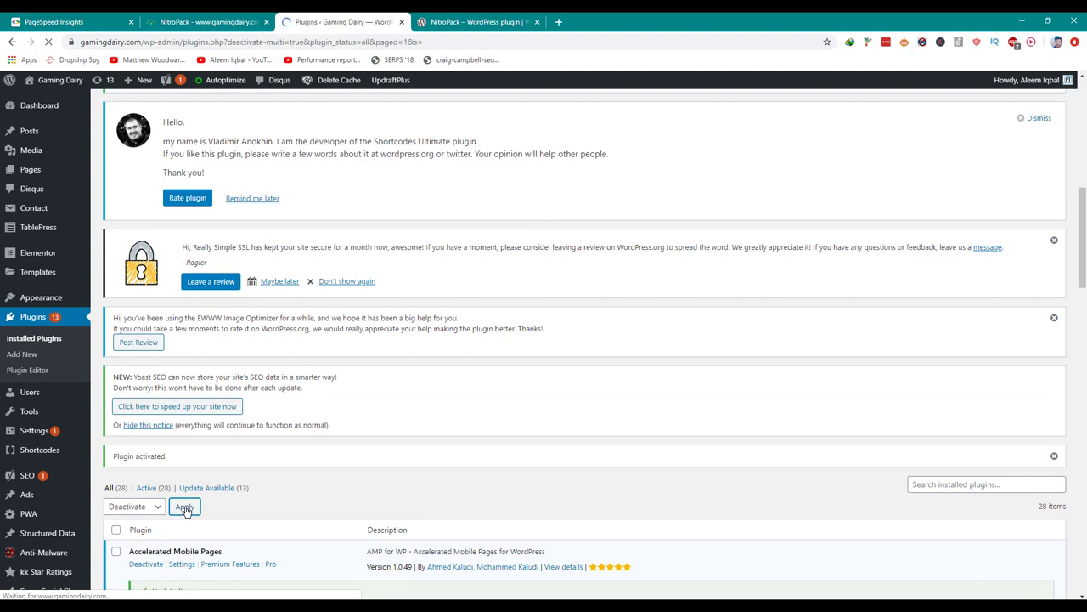
Open the NitroPack plugin's settings page under Settings in WordPress.
{"action": "scroll", "coordinate": [243, 432], "scroll_direction": "down", "scroll_amount": 10}
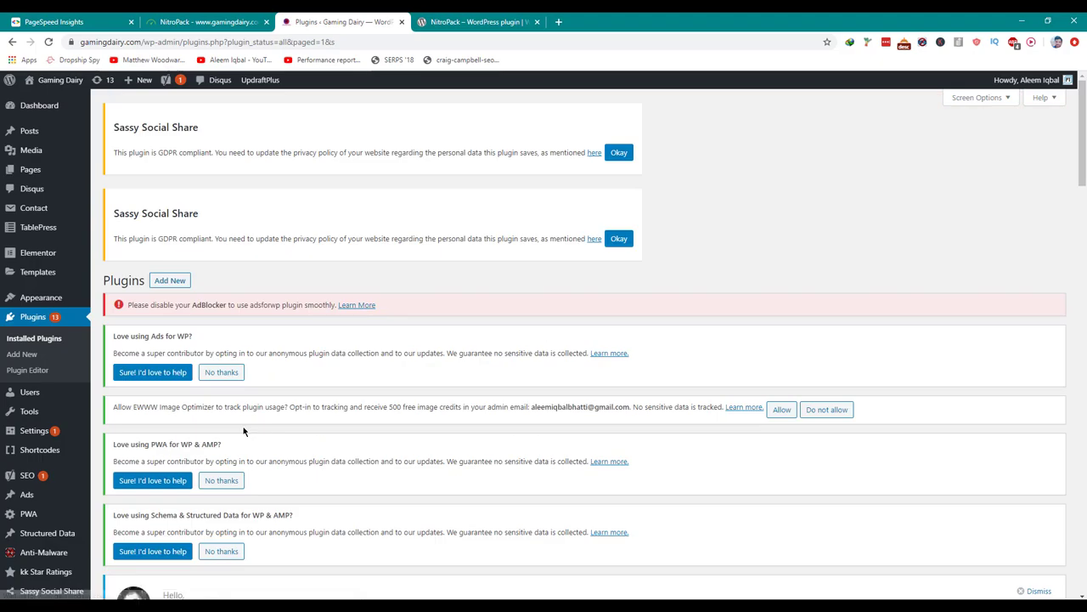
{"action": "scroll", "coordinate": [243, 433], "scroll_direction": "down", "scroll_amount": 15}
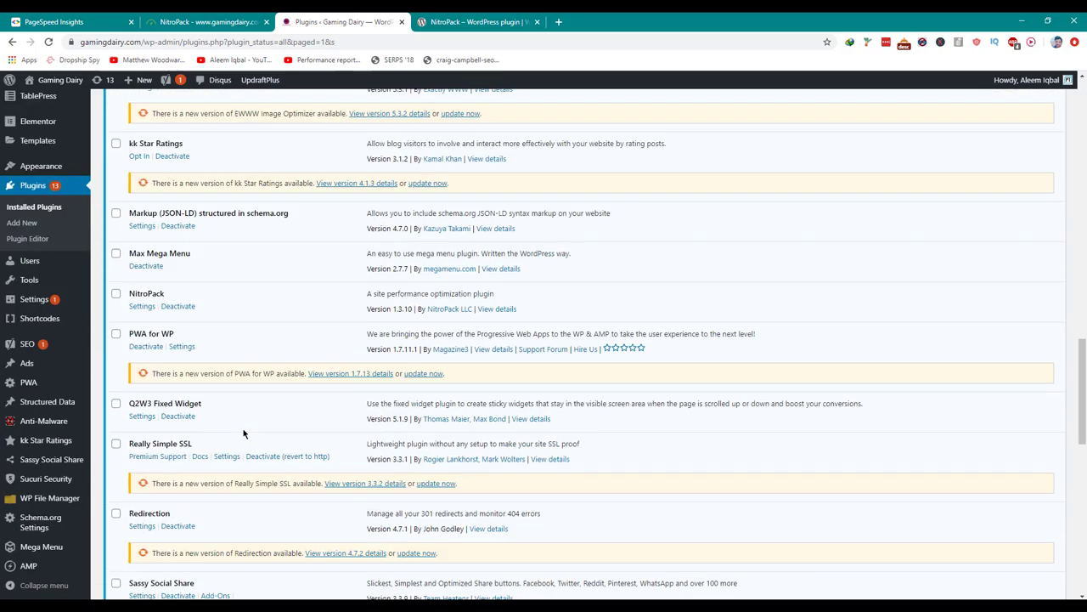
{"action": "scroll", "coordinate": [243, 433], "scroll_direction": "down", "scroll_amount": 4}
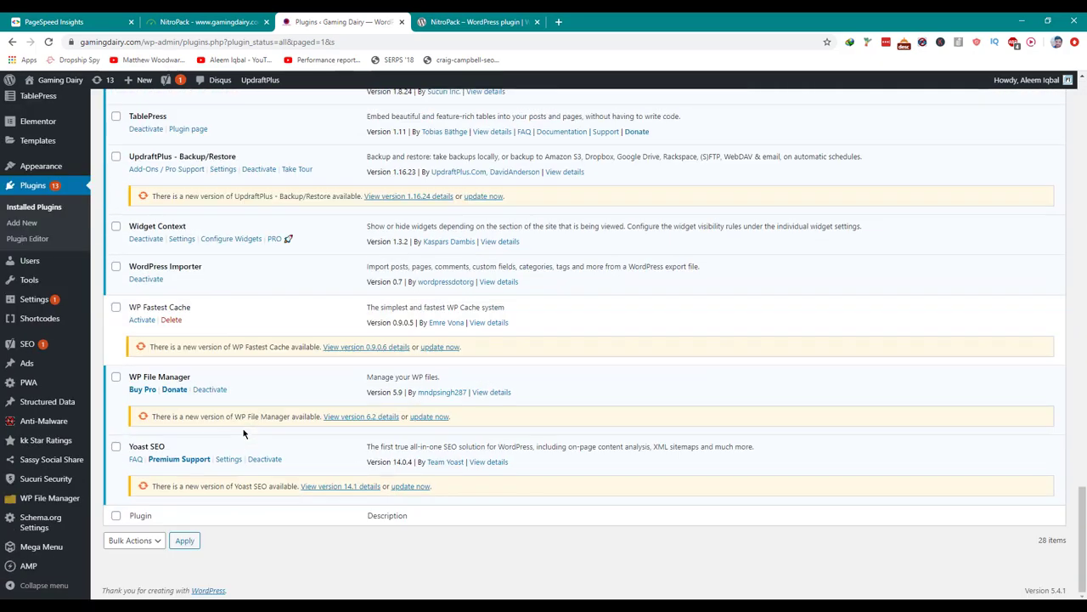
{"action": "scroll", "coordinate": [242, 433], "scroll_direction": "up", "scroll_amount": 4}
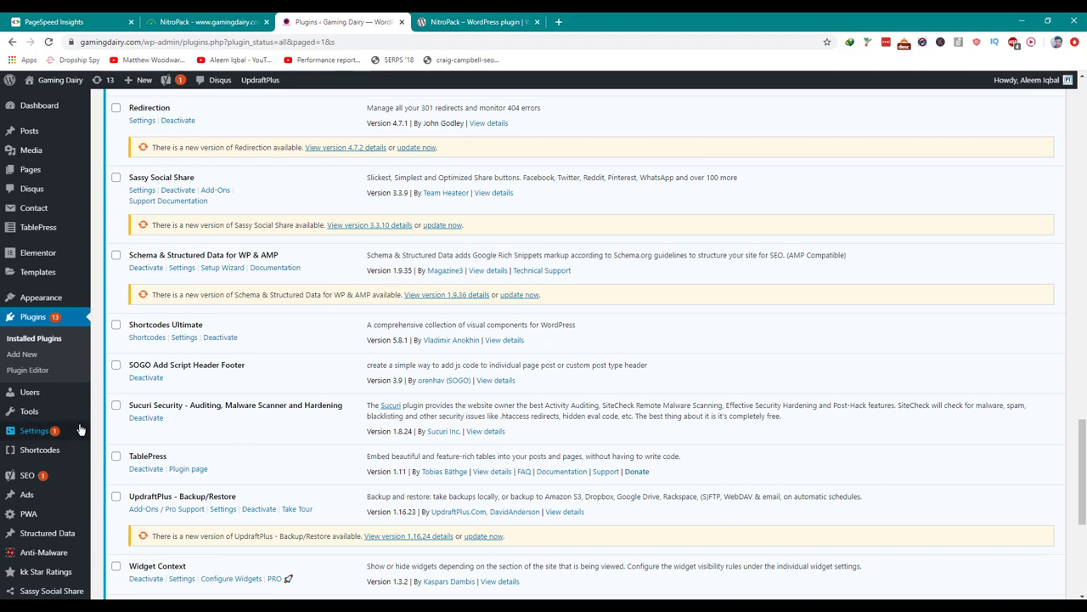
{"action": "mouse_move", "coordinate": [80, 429]}
{"action": "left_click", "coordinate": [128, 487]}
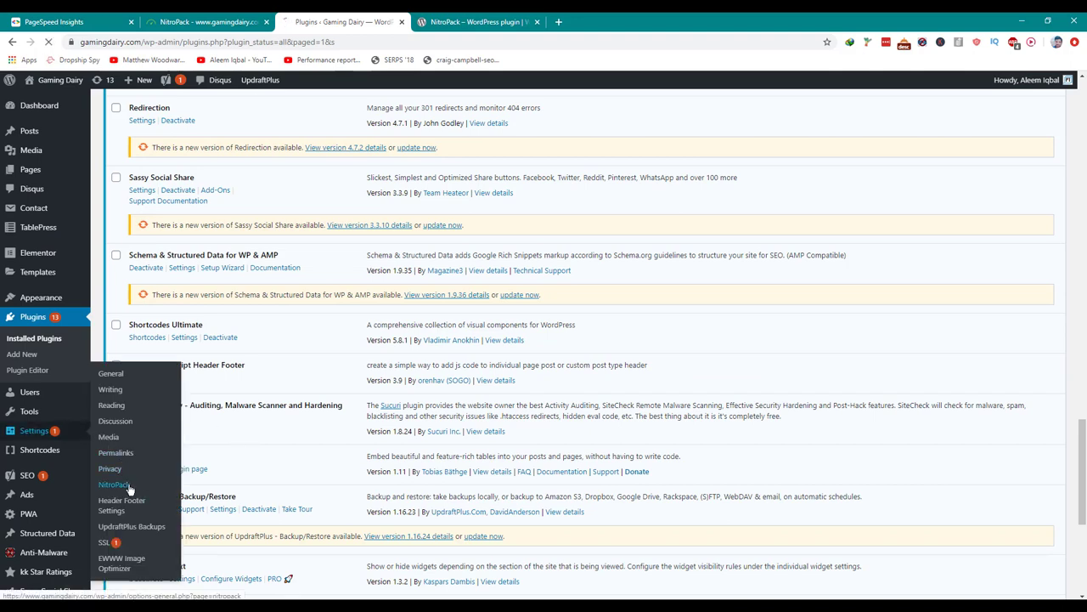
Copy the Site ID from NitroPack into the plugin's Site ID field.
{"action": "left_click", "coordinate": [224, 17]}
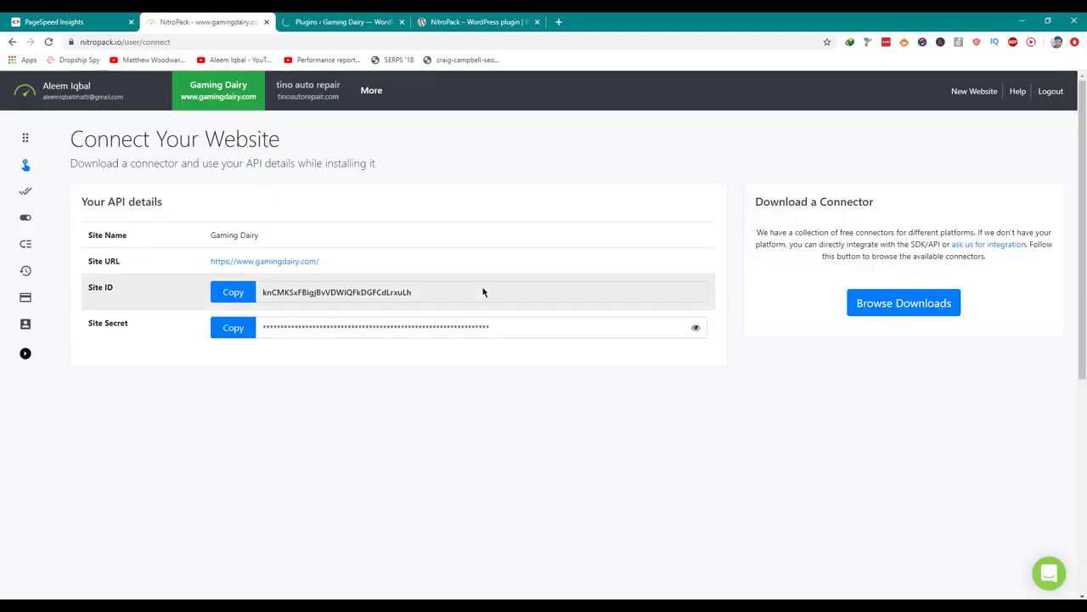
{"action": "left_click", "coordinate": [231, 292]}
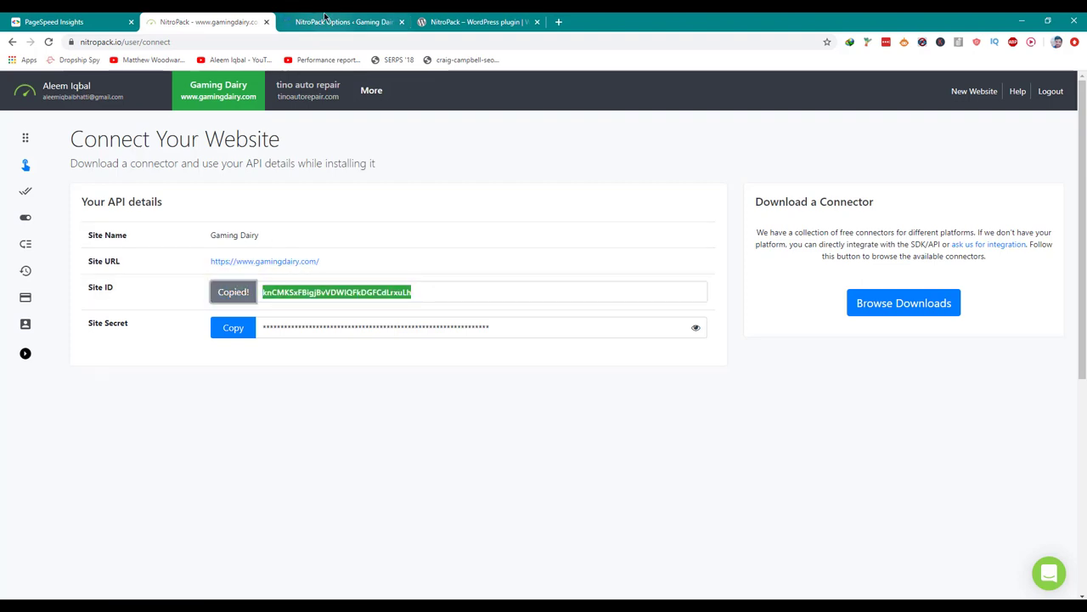
{"action": "key", "text": "ctrl+Tab"}
{"action": "scroll", "coordinate": [429, 292], "scroll_direction": "down", "scroll_amount": 5}
{"action": "scroll", "coordinate": [430, 292], "scroll_direction": "down", "scroll_amount": 5}
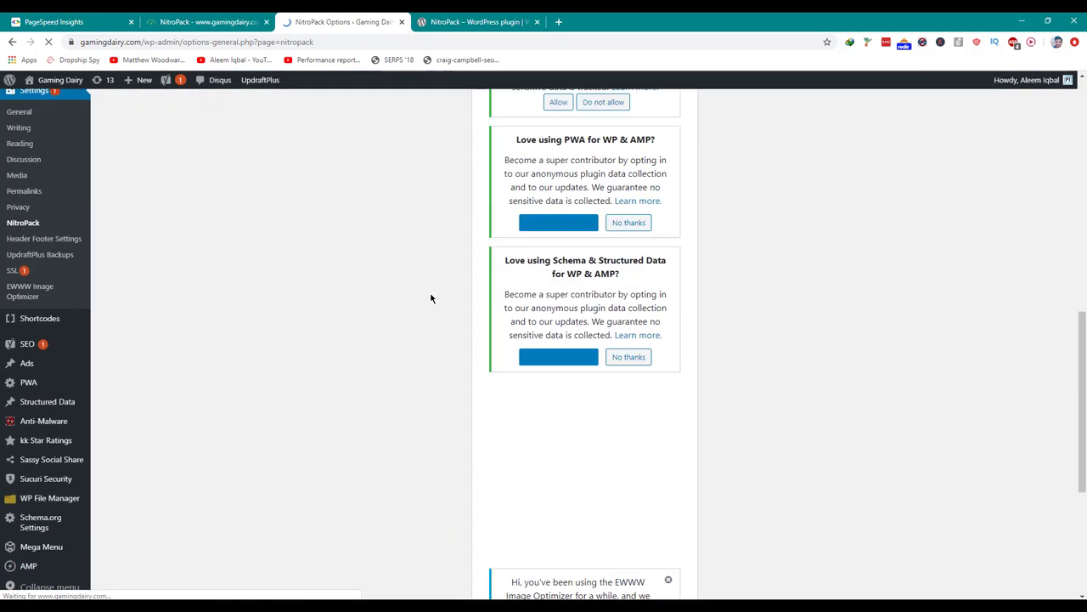
{"action": "left_click", "coordinate": [505, 429]}
{"action": "key", "text": "ctrl+v"}
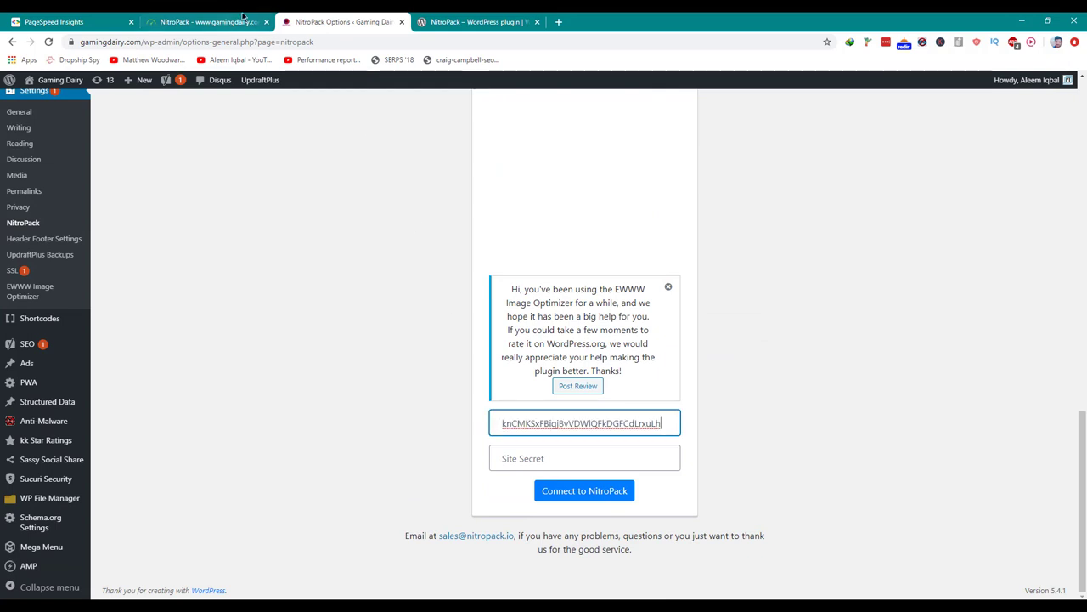
Paste the Site Secret from NitroPack into the plugin and connect the site.
{"action": "left_click", "coordinate": [208, 21]}
{"action": "left_click", "coordinate": [233, 328]}
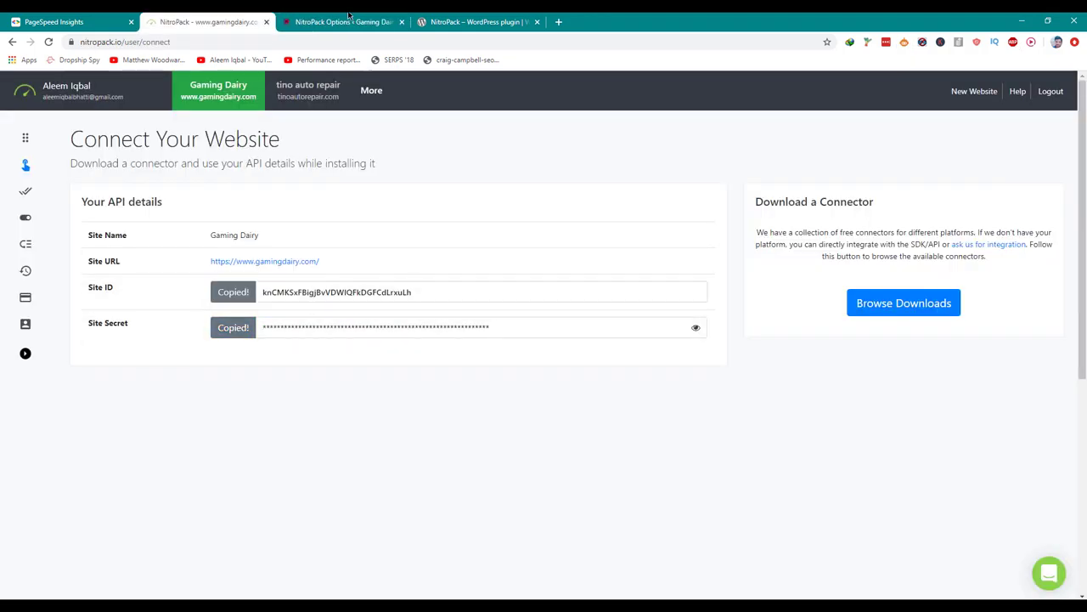
{"action": "key", "text": "ctrl+Tab"}
{"action": "left_click", "coordinate": [645, 454]}
{"action": "key", "text": "ctrl+v"}
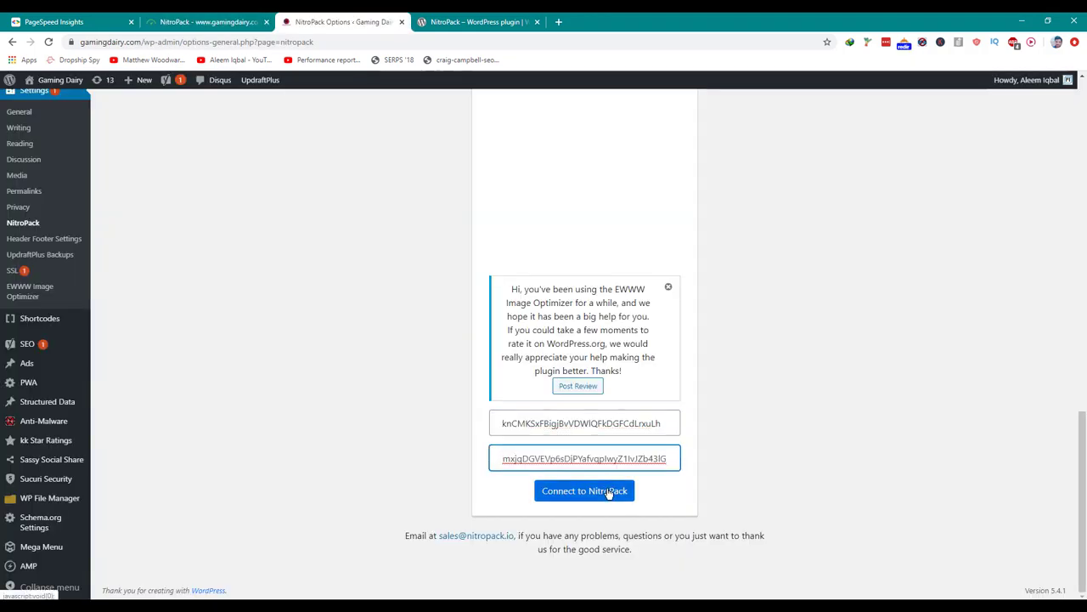
{"action": "left_click", "coordinate": [607, 492]}
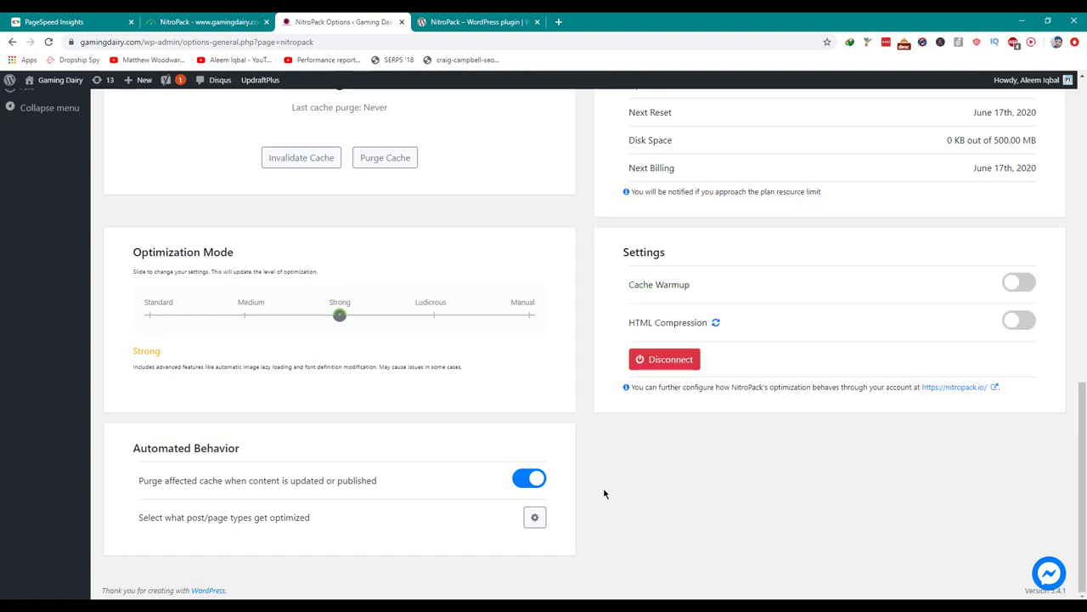
Enable Cache Warmup, confirming with Yes, and switch on HTML Compression.
{"action": "scroll", "coordinate": [604, 494], "scroll_direction": "up", "scroll_amount": 2}
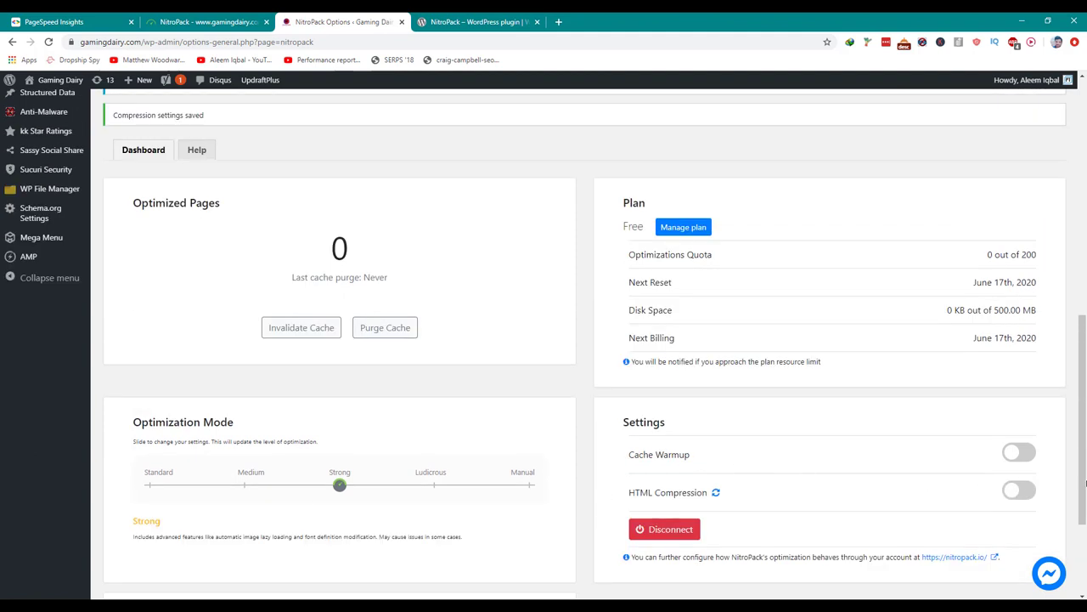
{"action": "left_click", "coordinate": [1019, 458]}
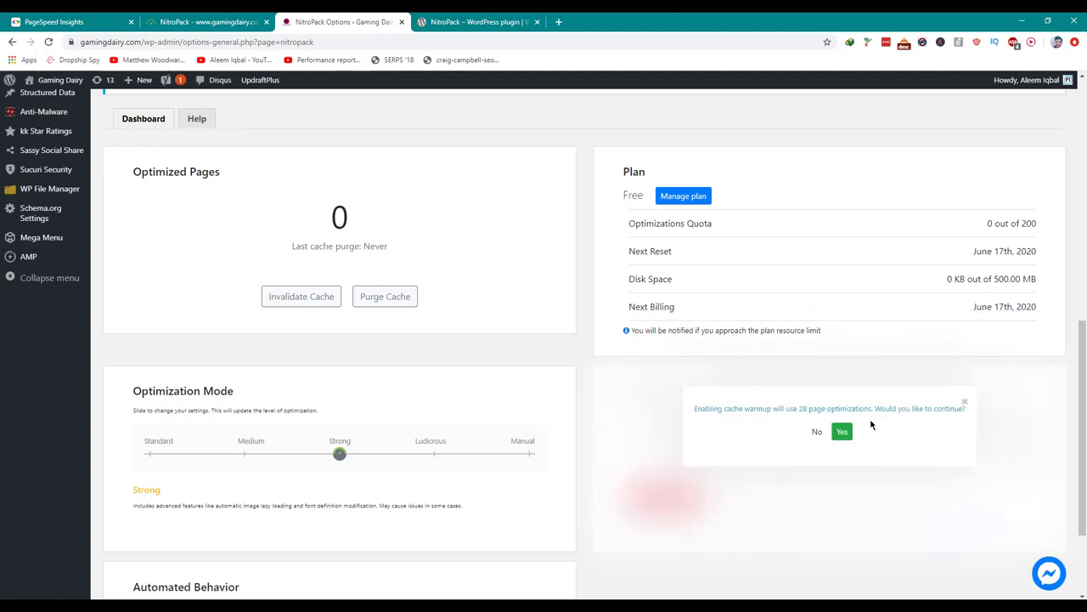
{"action": "left_click", "coordinate": [840, 433]}
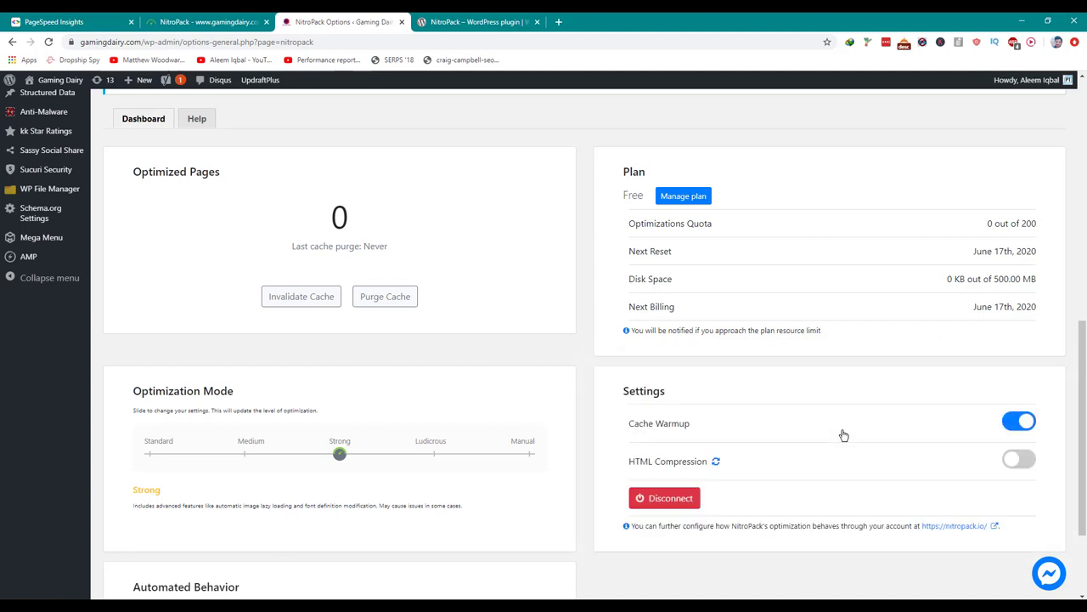
{"action": "left_click", "coordinate": [1019, 462]}
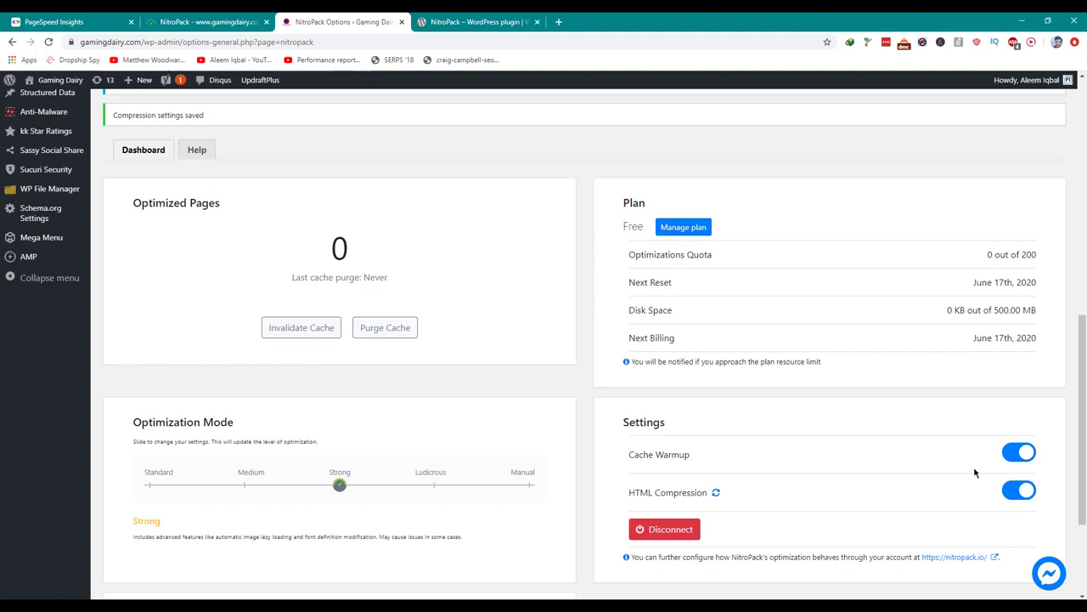
{"action": "scroll", "coordinate": [975, 472], "scroll_direction": "down", "scroll_amount": 2}
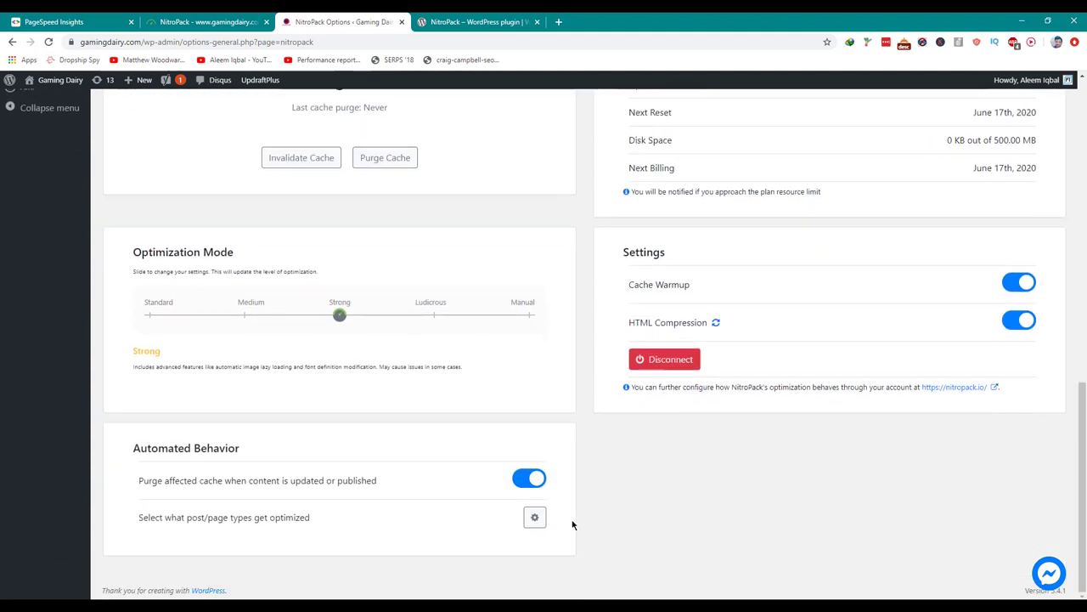
Save the post and page types to optimize with all of them enabled.
{"action": "left_click", "coordinate": [534, 518]}
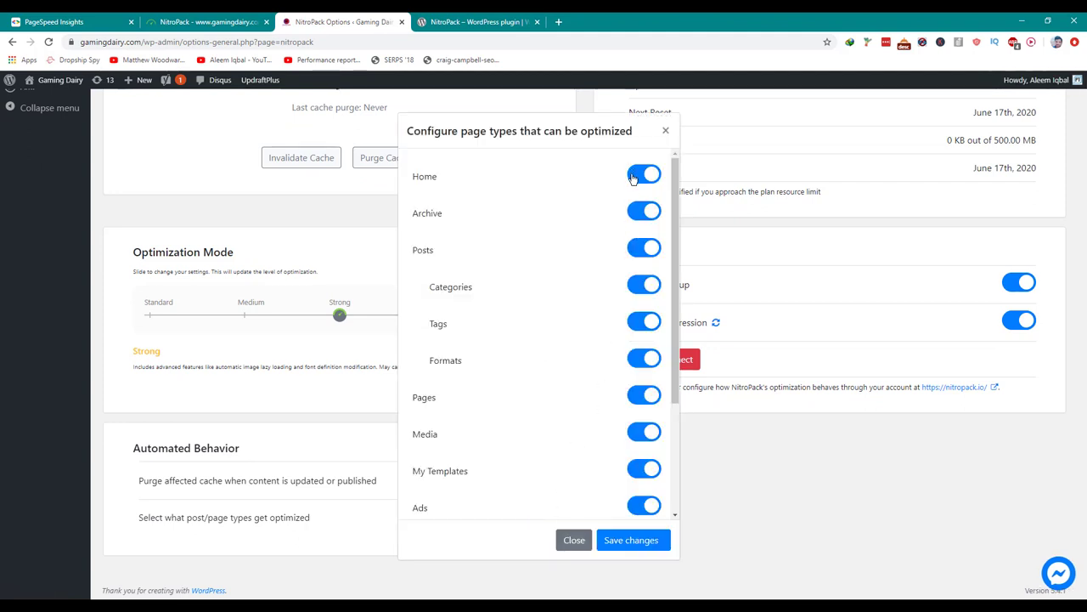
{"action": "scroll", "coordinate": [652, 238], "scroll_direction": "down", "scroll_amount": 2}
{"action": "scroll", "coordinate": [652, 240], "scroll_direction": "up", "scroll_amount": 2}
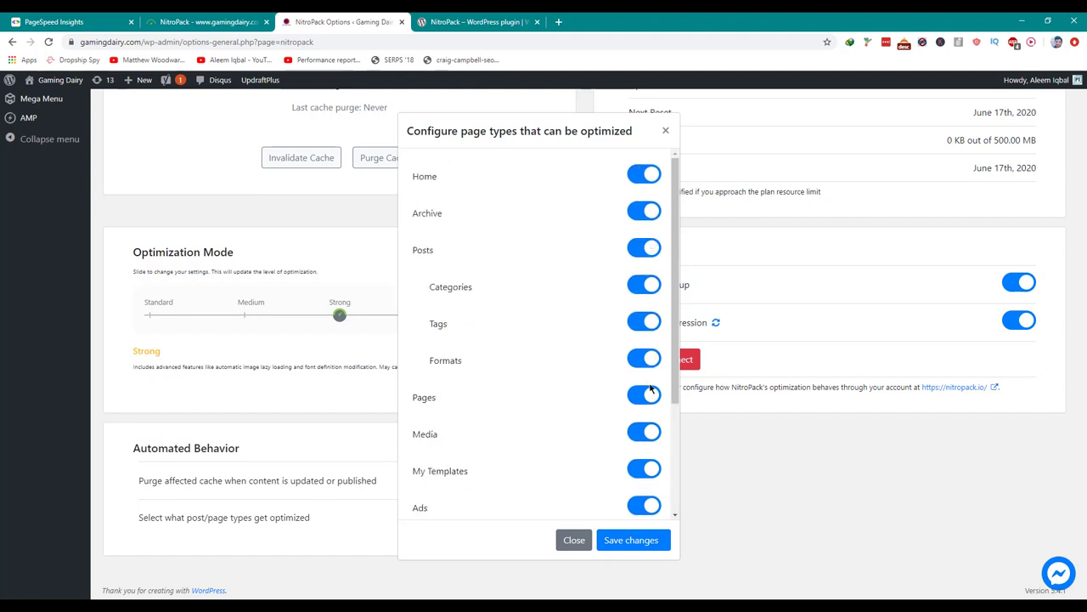
{"action": "left_click", "coordinate": [643, 542]}
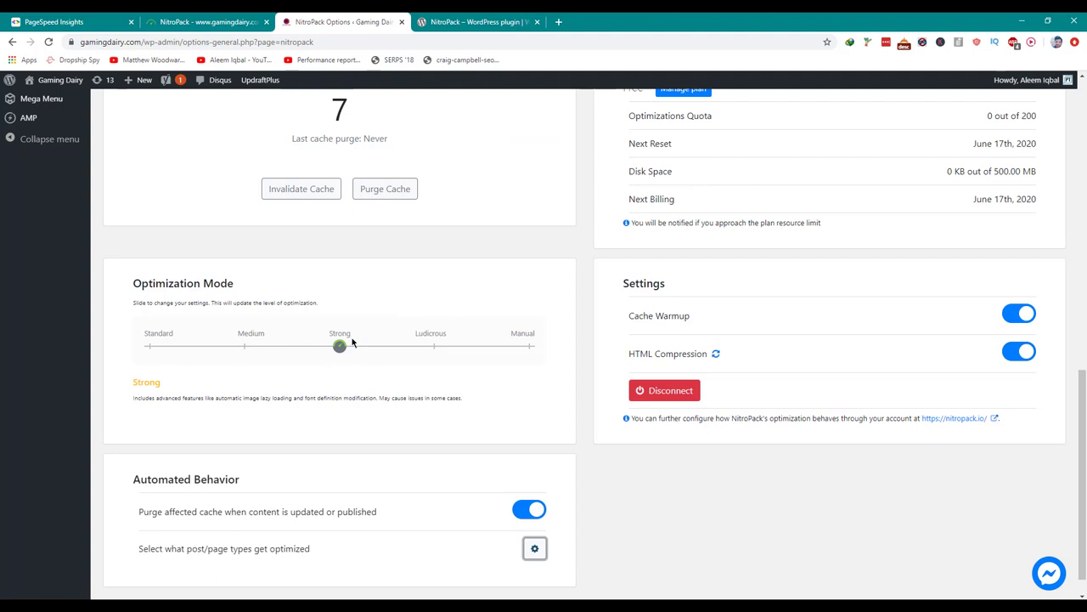
Try Ludicrous optimization mode, then set the mode back to Strong.
{"action": "left_click", "coordinate": [434, 348]}
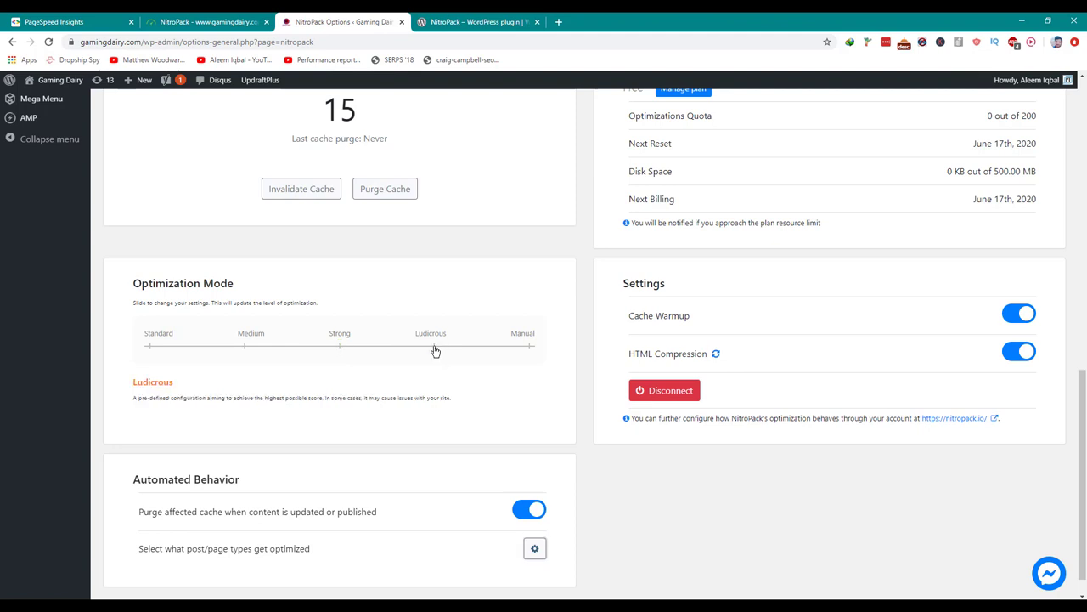
{"action": "scroll", "coordinate": [294, 361], "scroll_direction": "down", "scroll_amount": 1}
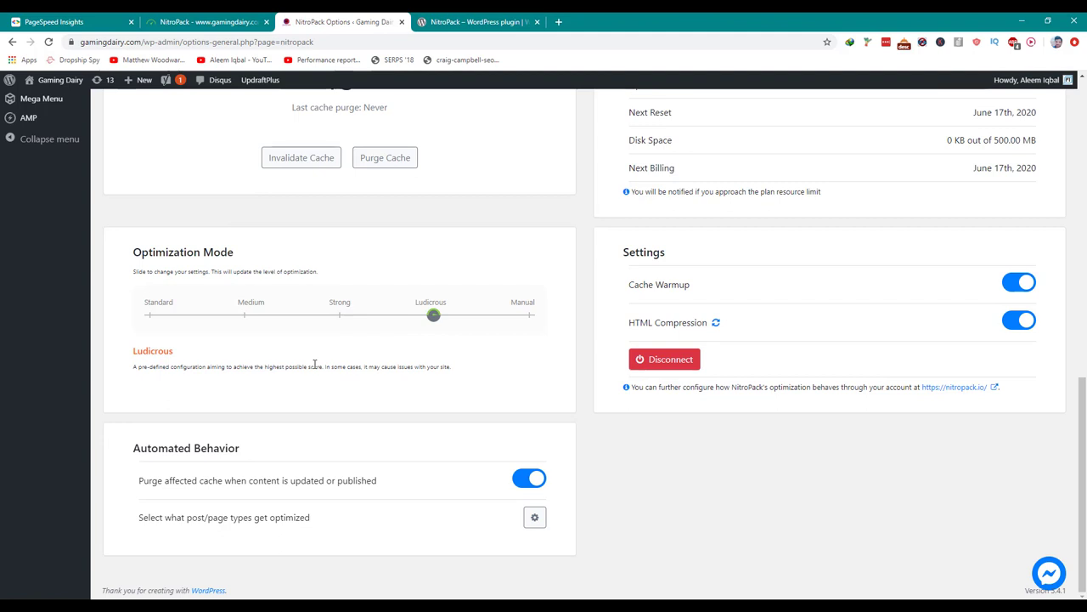
{"action": "left_click", "coordinate": [339, 316]}
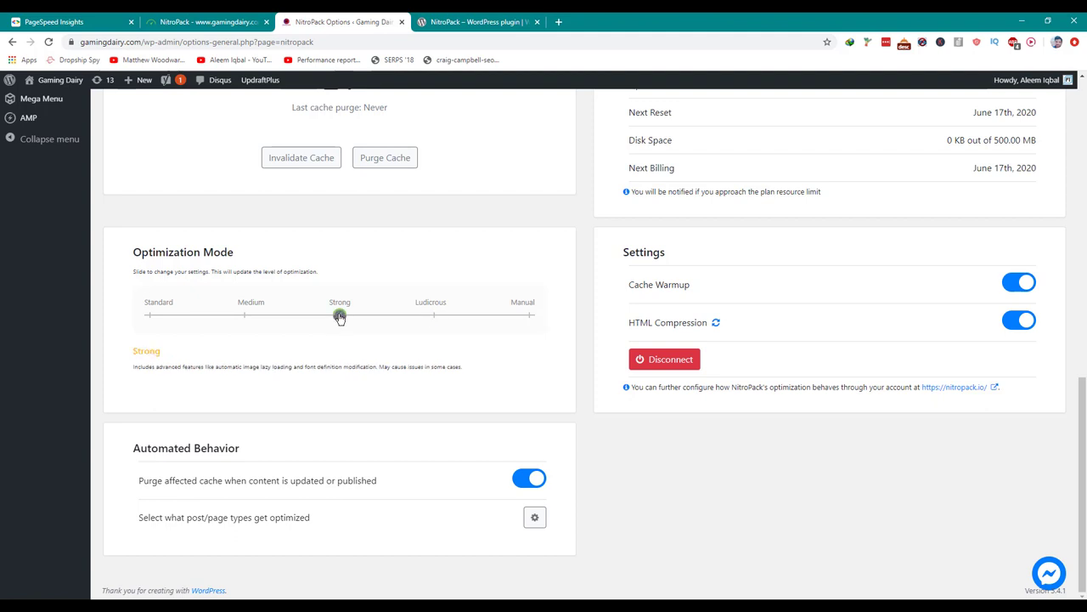
{"action": "scroll", "coordinate": [339, 318], "scroll_direction": "up", "scroll_amount": 3}
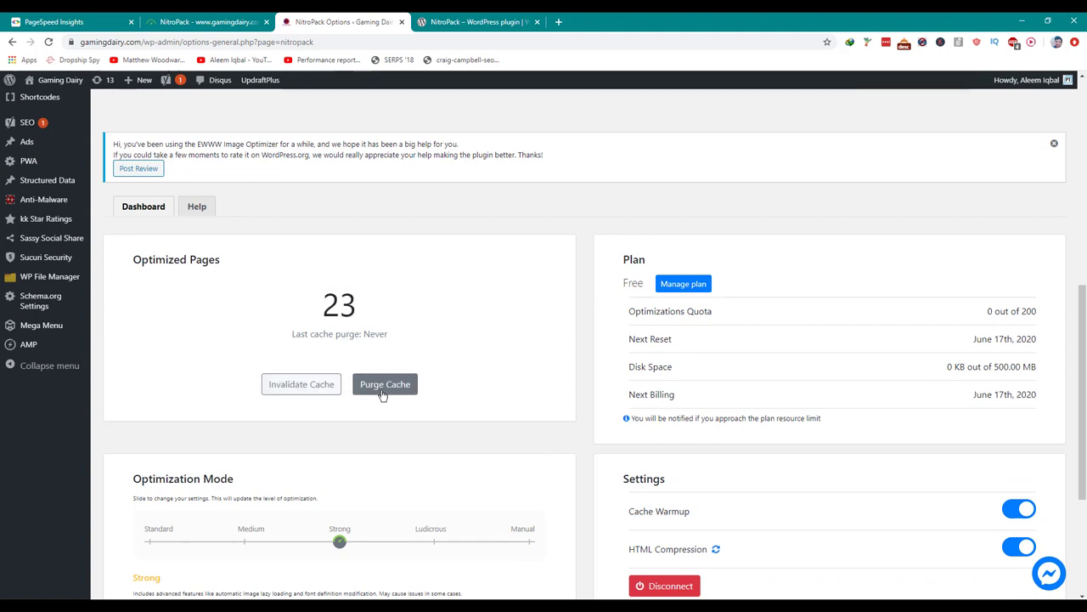
Browse both result pages of the 28 optimized Gaming Dairy pages, then go to Settings.
{"action": "left_click", "coordinate": [234, 15]}
{"action": "left_click", "coordinate": [31, 193]}
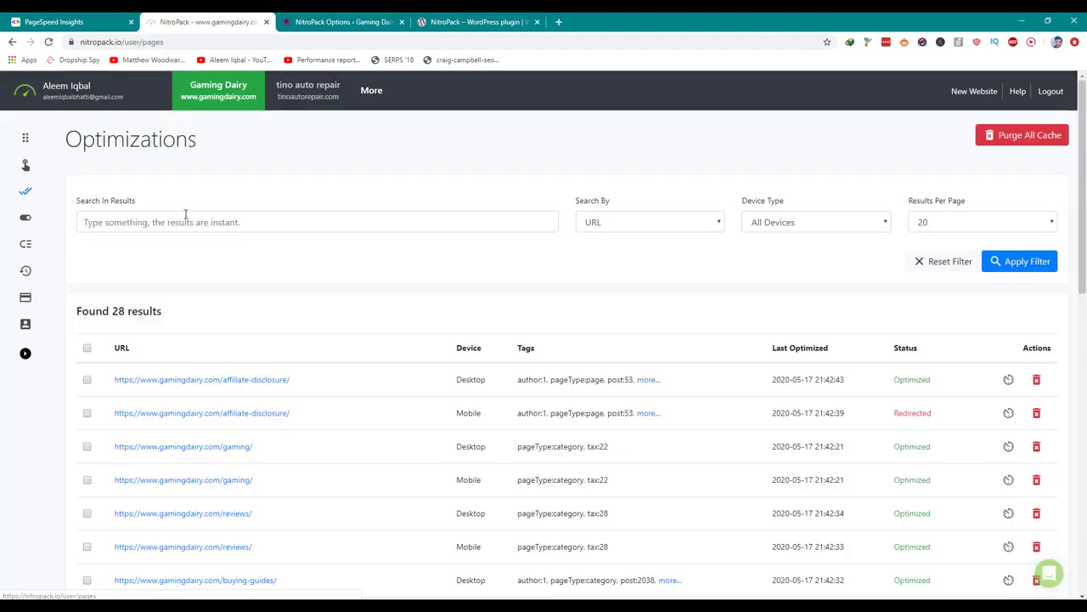
{"action": "scroll", "coordinate": [219, 213], "scroll_direction": "down", "scroll_amount": 8}
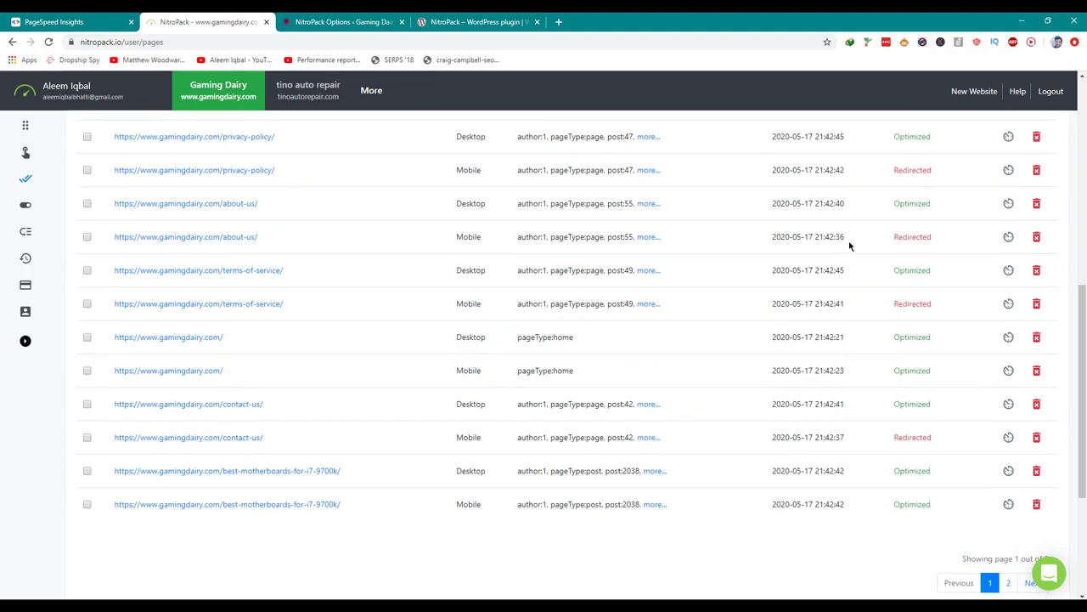
{"action": "scroll", "coordinate": [850, 245], "scroll_direction": "down", "scroll_amount": 5}
{"action": "left_click", "coordinate": [1031, 357]}
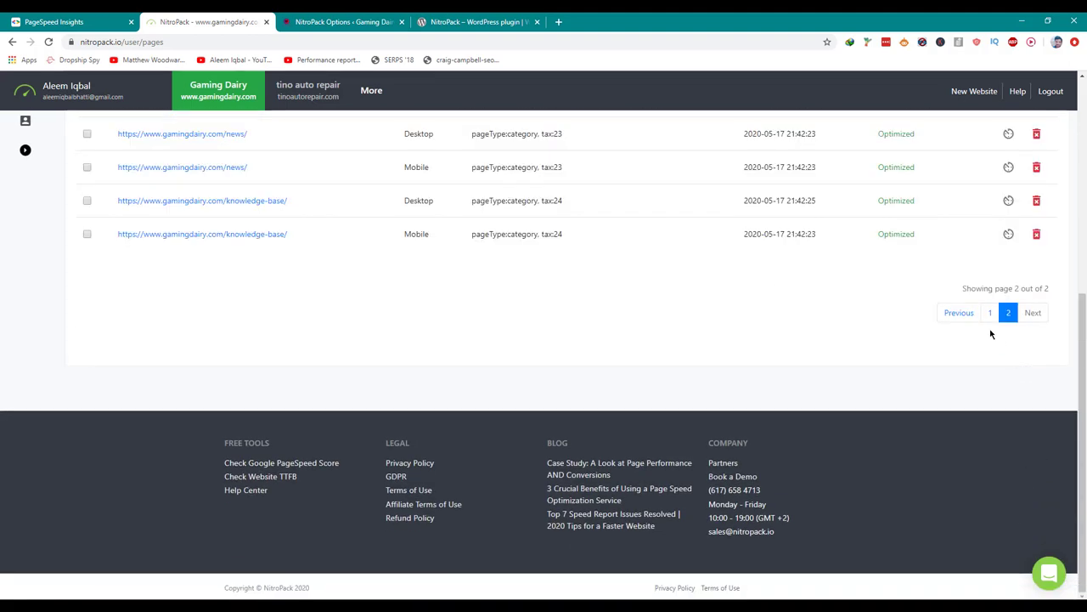
{"action": "scroll", "coordinate": [663, 223], "scroll_direction": "up", "scroll_amount": 3}
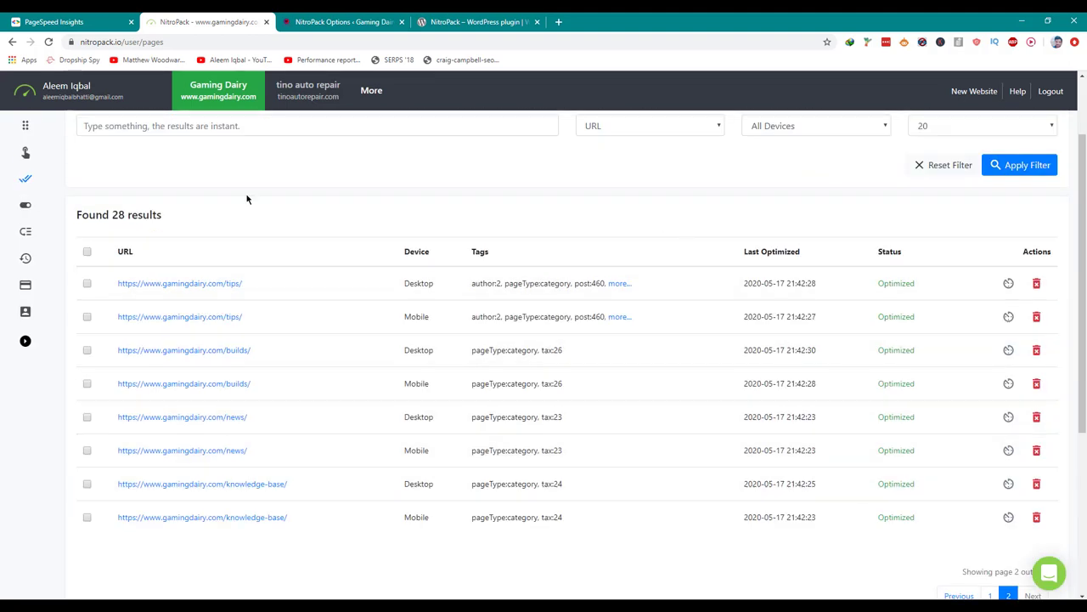
{"action": "left_click", "coordinate": [28, 208]}
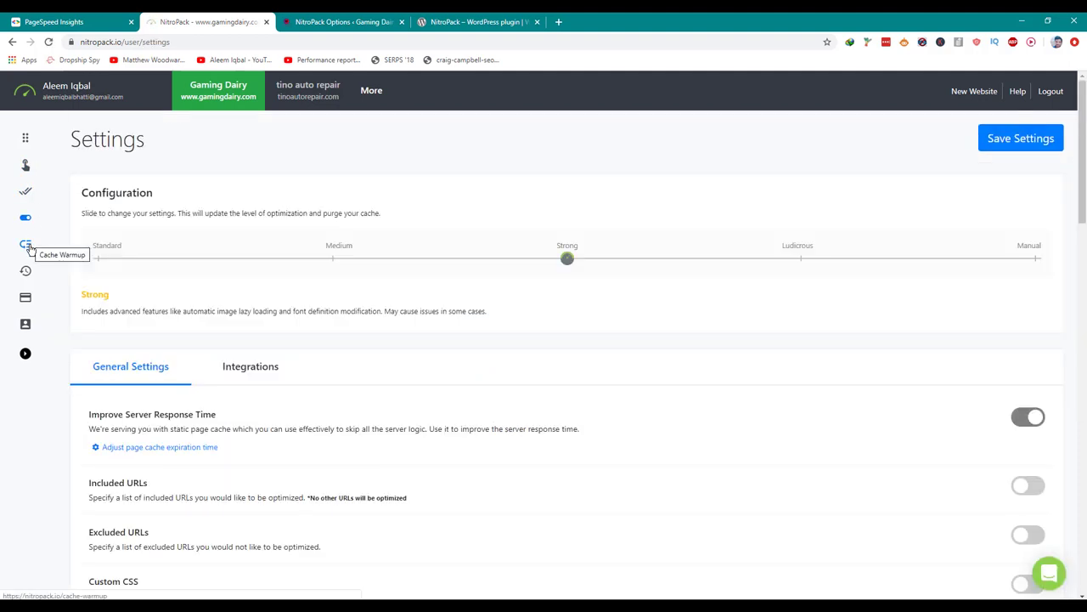
Scroll through General Settings, inspecting the Included URLs and Ignored Parameters entries.
{"action": "scroll", "coordinate": [265, 243], "scroll_direction": "down", "scroll_amount": 3}
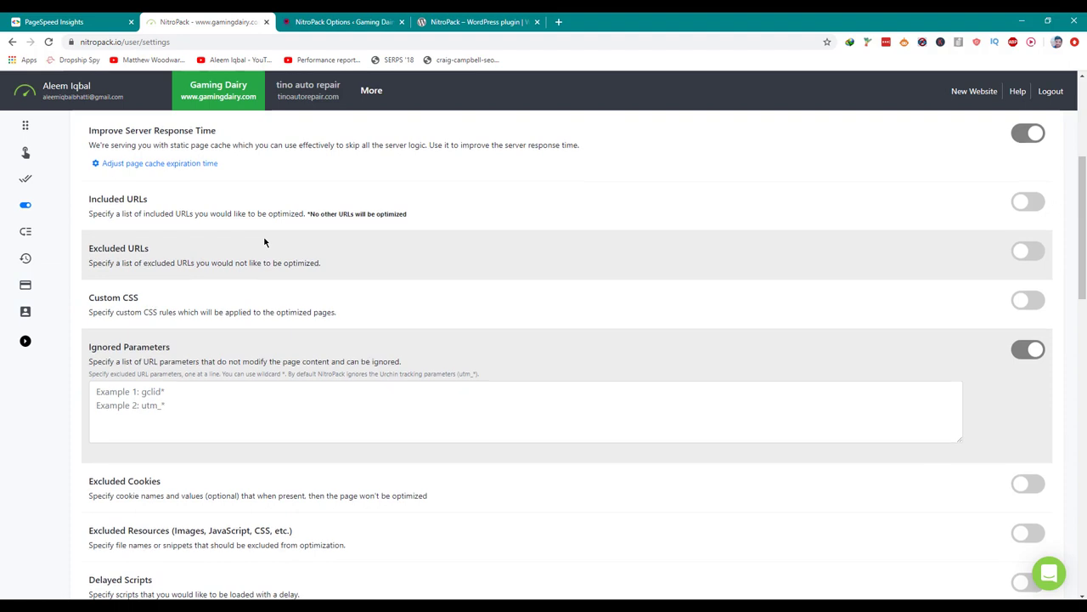
{"action": "scroll", "coordinate": [264, 240], "scroll_direction": "down", "scroll_amount": 1}
{"action": "scroll", "coordinate": [264, 240], "scroll_direction": "up", "scroll_amount": 3}
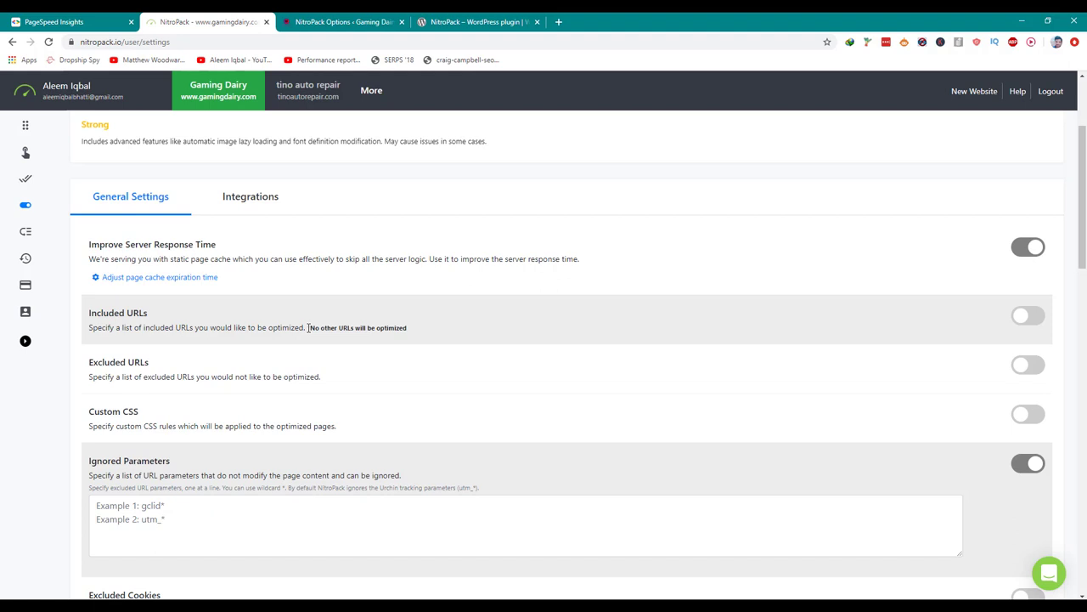
{"action": "triple_click", "coordinate": [145, 318]}
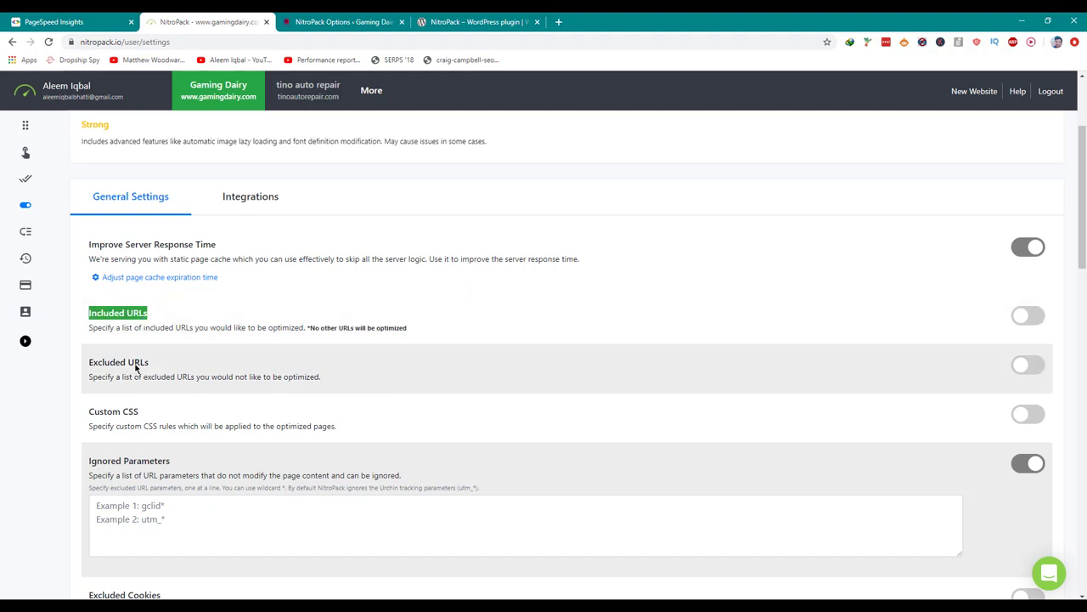
{"action": "scroll", "coordinate": [134, 367], "scroll_direction": "down", "scroll_amount": 2}
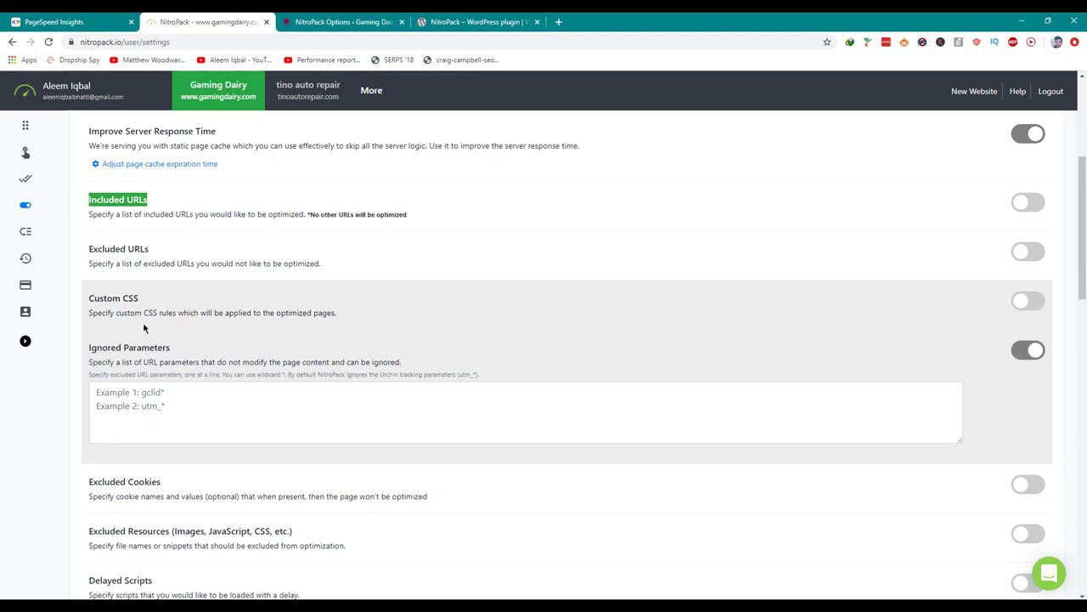
{"action": "scroll", "coordinate": [149, 361], "scroll_direction": "down", "scroll_amount": 1}
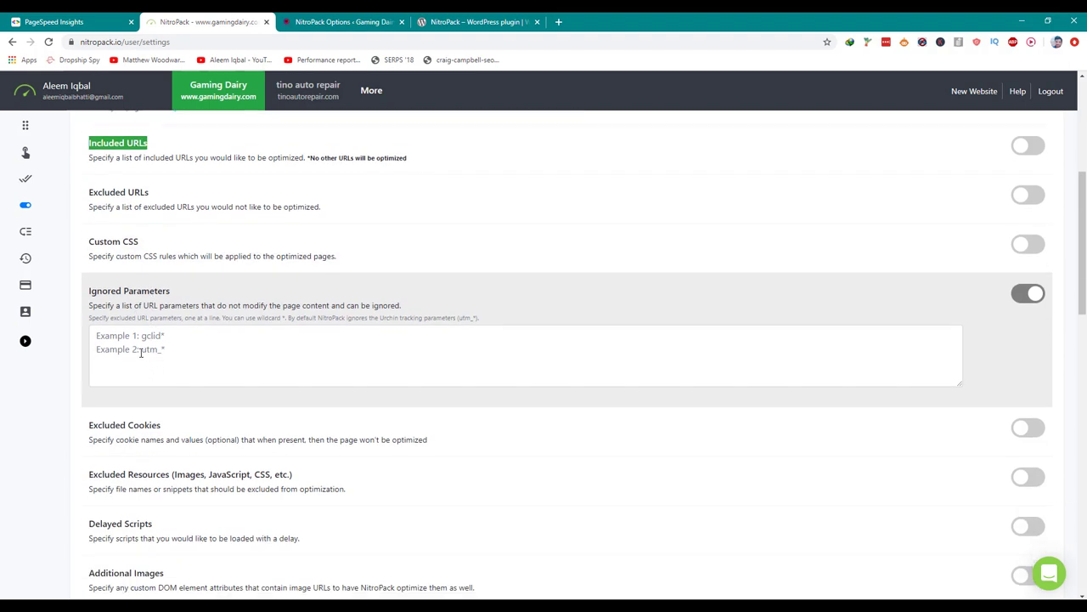
{"action": "left_click", "coordinate": [141, 353]}
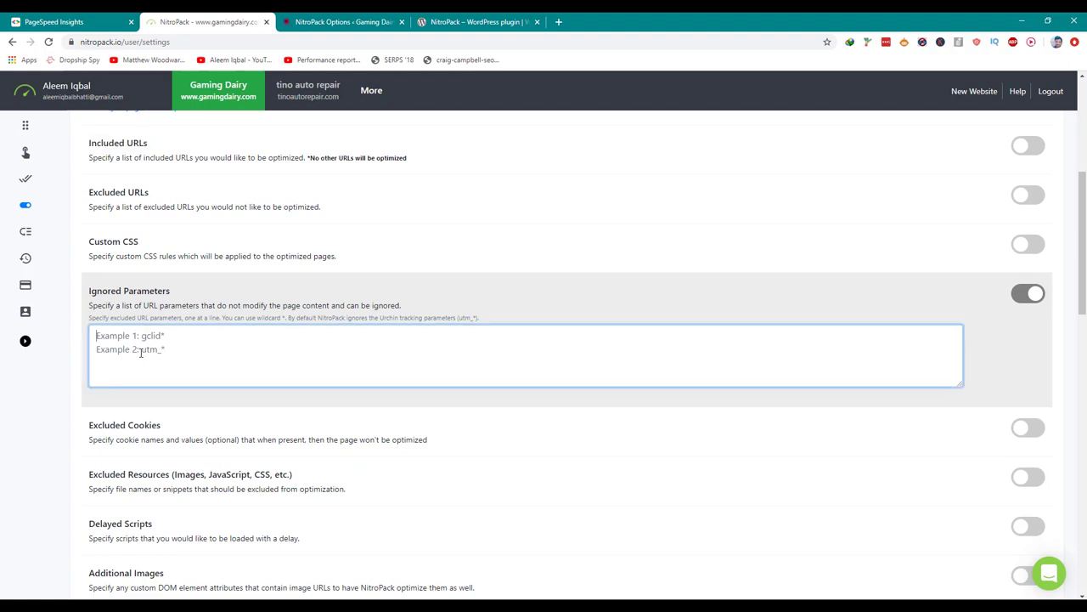
Review Excluded Resources and Additional Images, then switch to the Integrations tab.
{"action": "scroll", "coordinate": [141, 353], "scroll_direction": "down", "scroll_amount": 2}
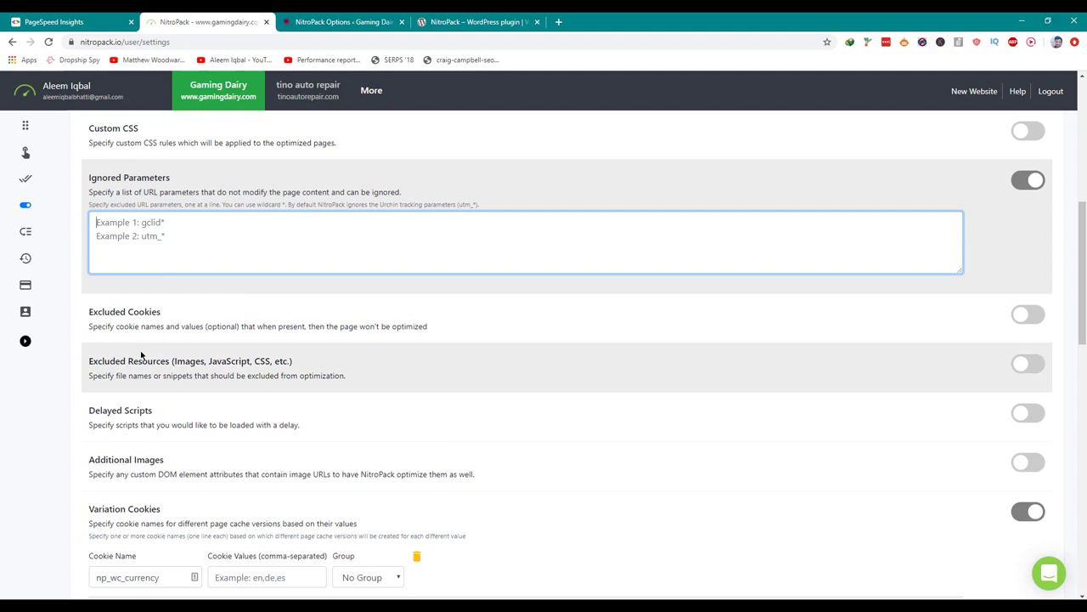
{"action": "scroll", "coordinate": [136, 330], "scroll_direction": "down", "scroll_amount": 2}
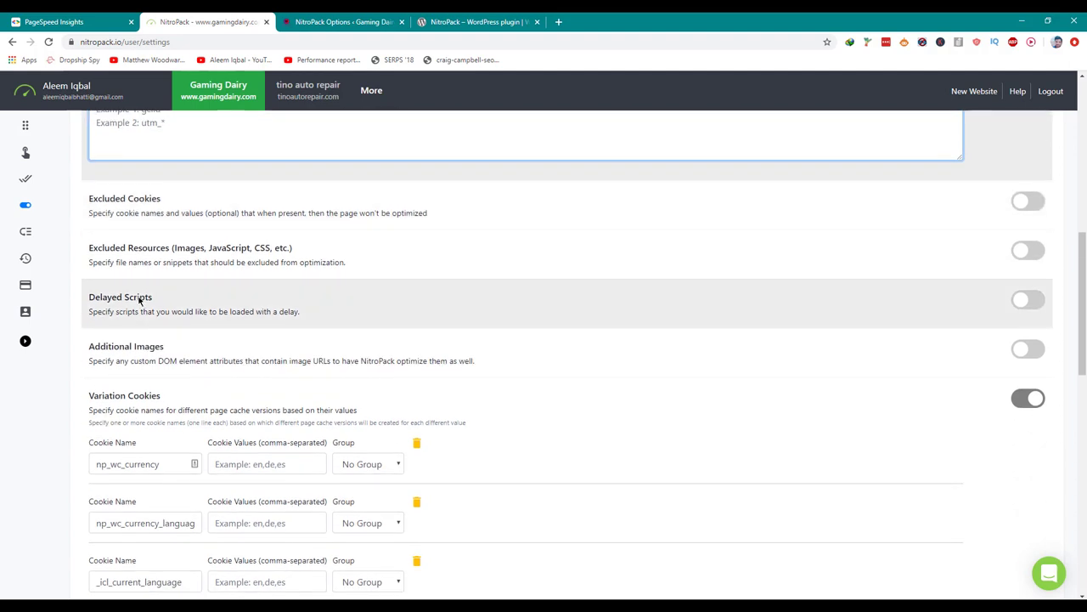
{"action": "triple_click", "coordinate": [148, 248]}
{"action": "left_click", "coordinate": [148, 250]}
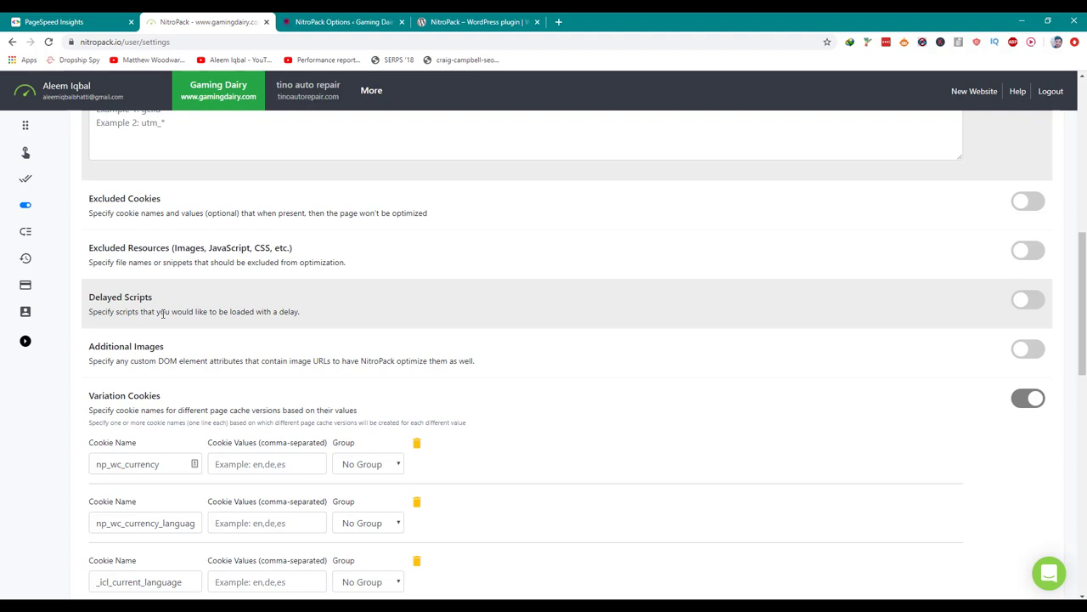
{"action": "triple_click", "coordinate": [160, 358]}
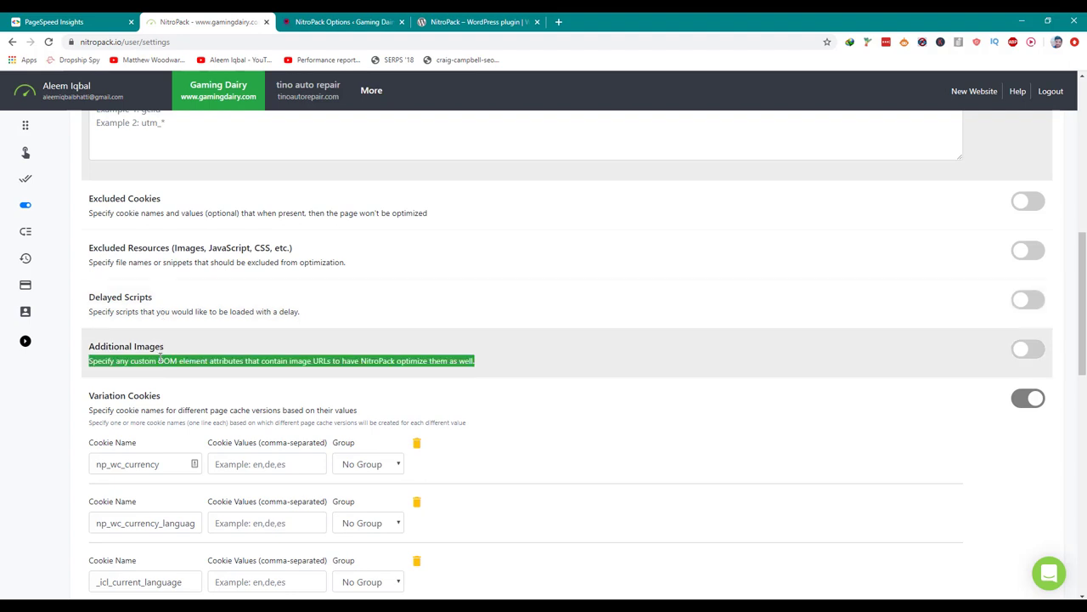
{"action": "left_click", "coordinate": [160, 358]}
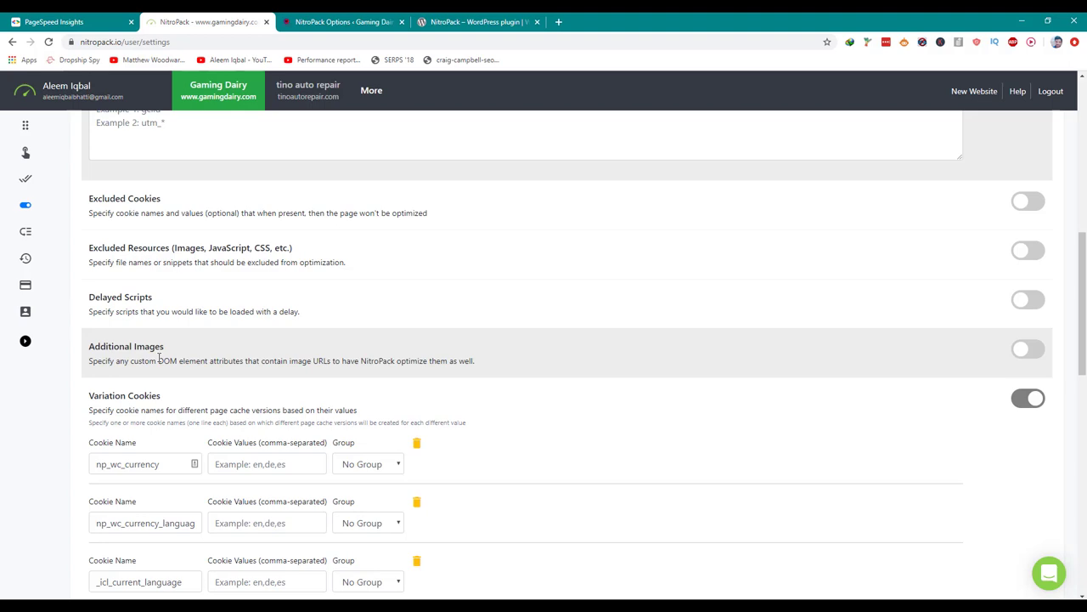
{"action": "scroll", "coordinate": [157, 365], "scroll_direction": "down", "scroll_amount": 5}
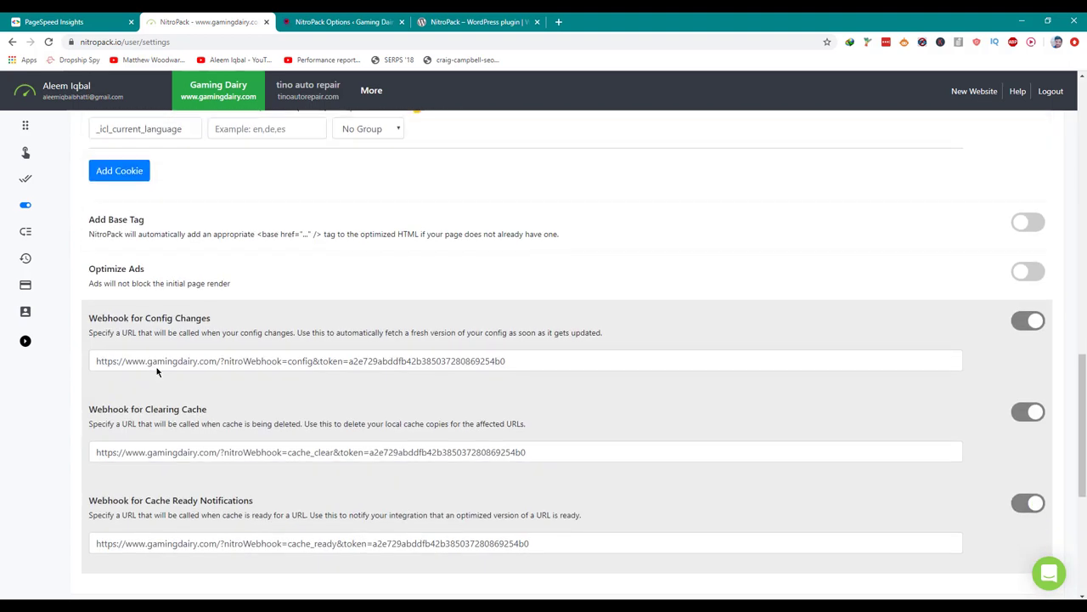
{"action": "scroll", "coordinate": [158, 371], "scroll_direction": "down", "scroll_amount": 5}
{"action": "scroll", "coordinate": [157, 370], "scroll_direction": "up", "scroll_amount": 15}
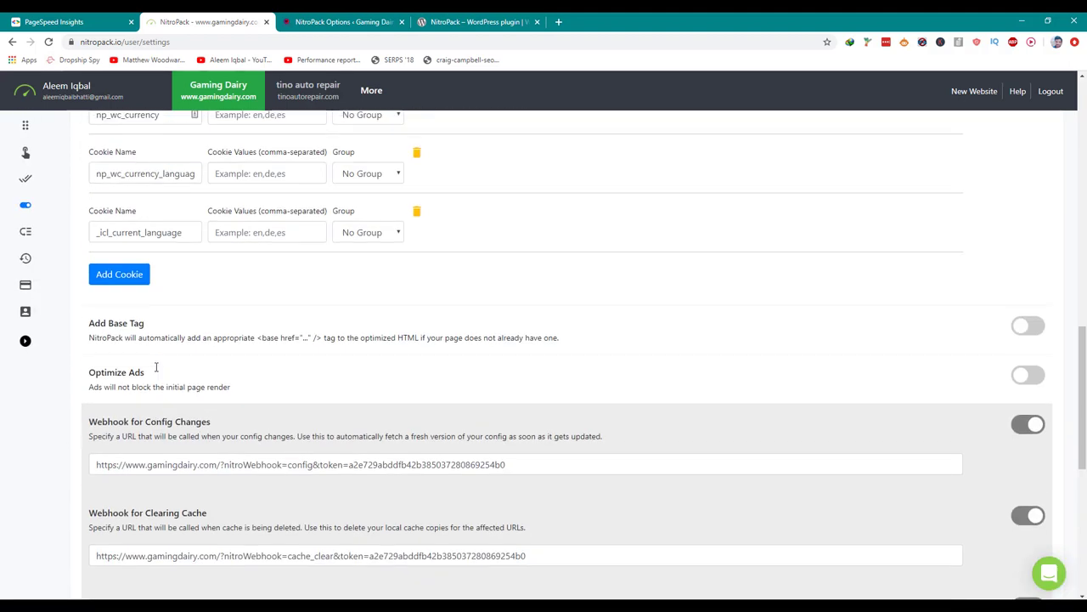
{"action": "scroll", "coordinate": [156, 367], "scroll_direction": "up", "scroll_amount": 3}
{"action": "left_click", "coordinate": [250, 366]}
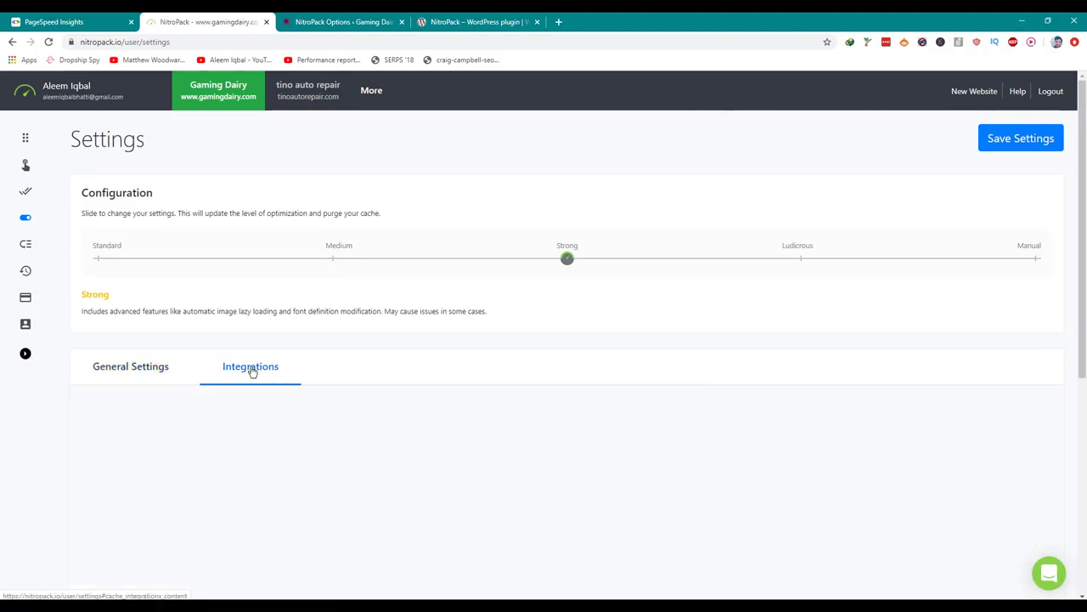
Turn on the Cloudflare integration and put the cursor in its Global API key field.
{"action": "scroll", "coordinate": [252, 372], "scroll_direction": "down", "scroll_amount": 1}
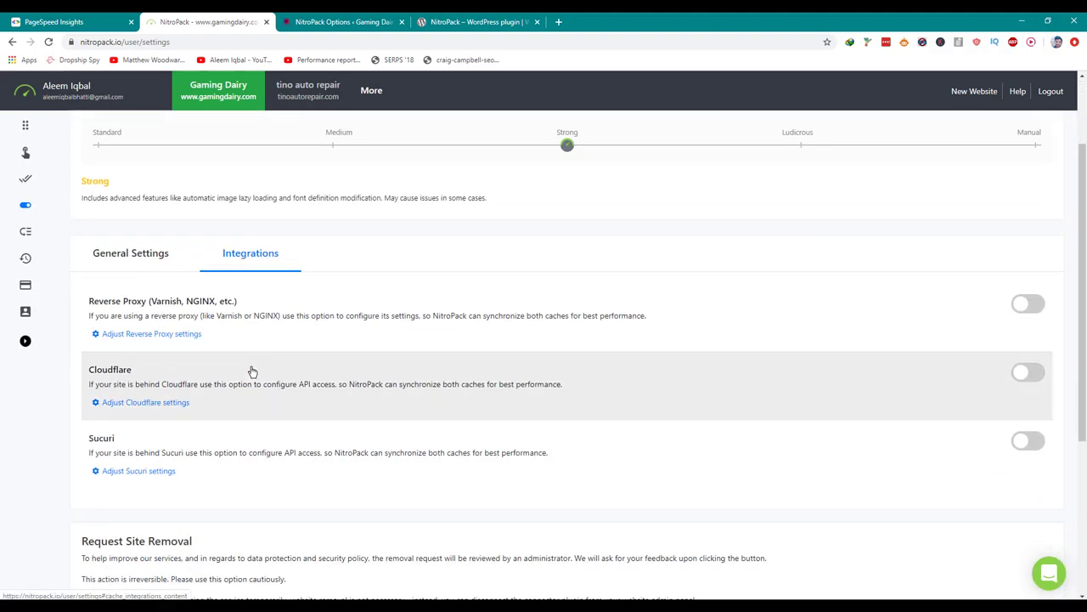
{"action": "left_click", "coordinate": [1027, 374]}
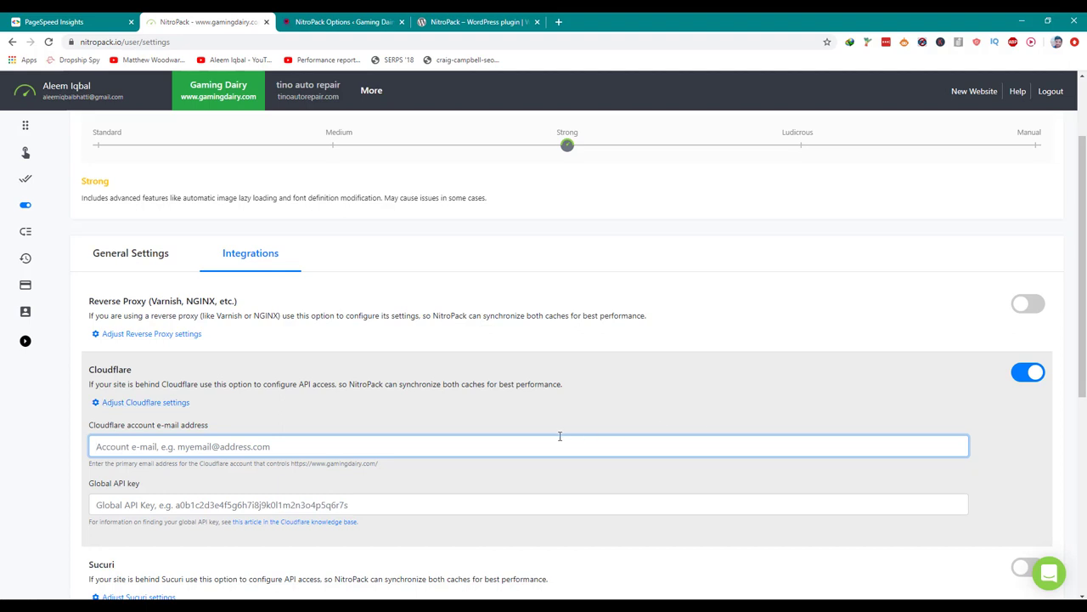
{"action": "left_click", "coordinate": [391, 506]}
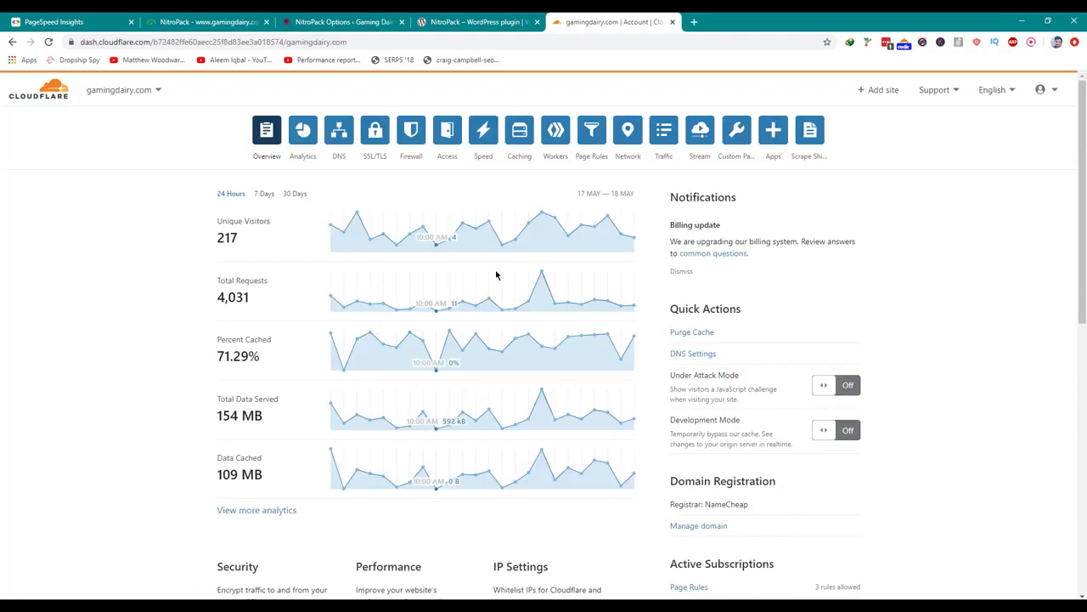
Go to Cloudflare's My Profile > API Tokens and request to view the Global API Key.
{"action": "left_click", "coordinate": [1045, 89]}
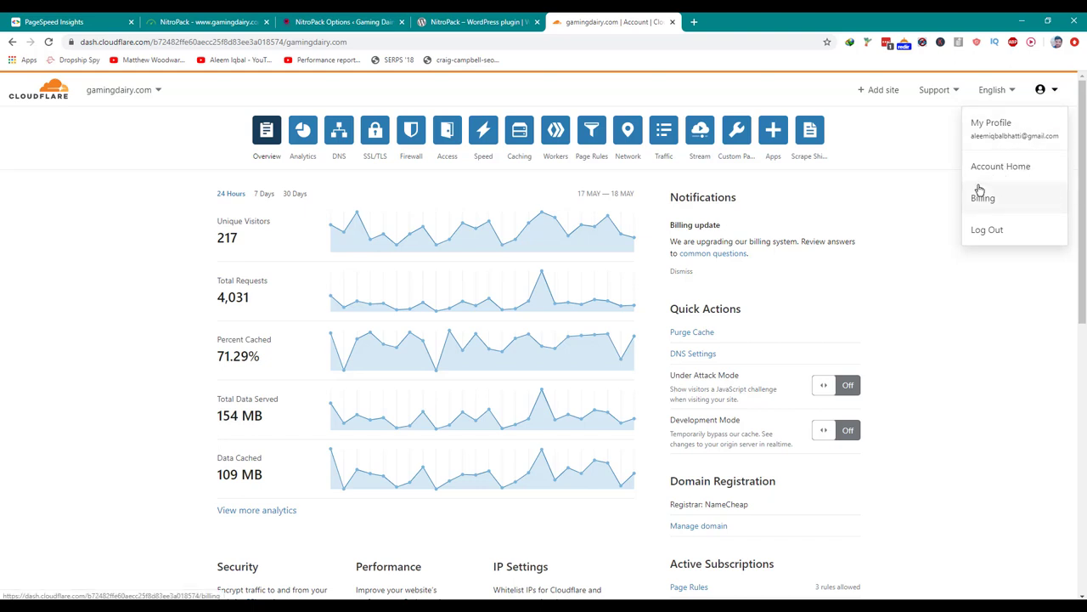
{"action": "left_click", "coordinate": [992, 147]}
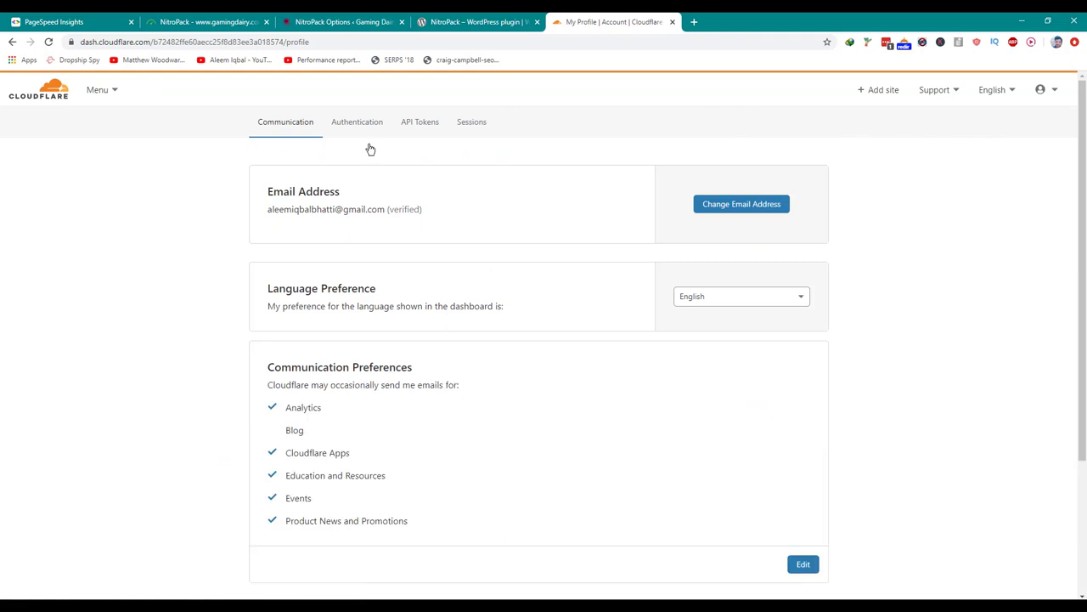
{"action": "left_click", "coordinate": [414, 130]}
{"action": "left_click", "coordinate": [803, 396]}
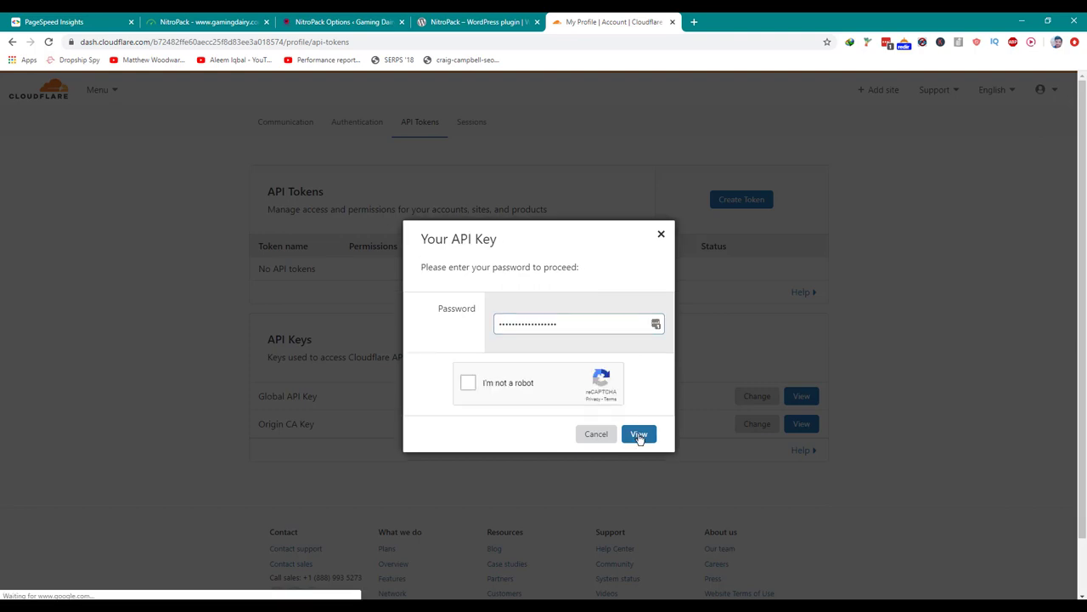
{"action": "left_click", "coordinate": [469, 383]}
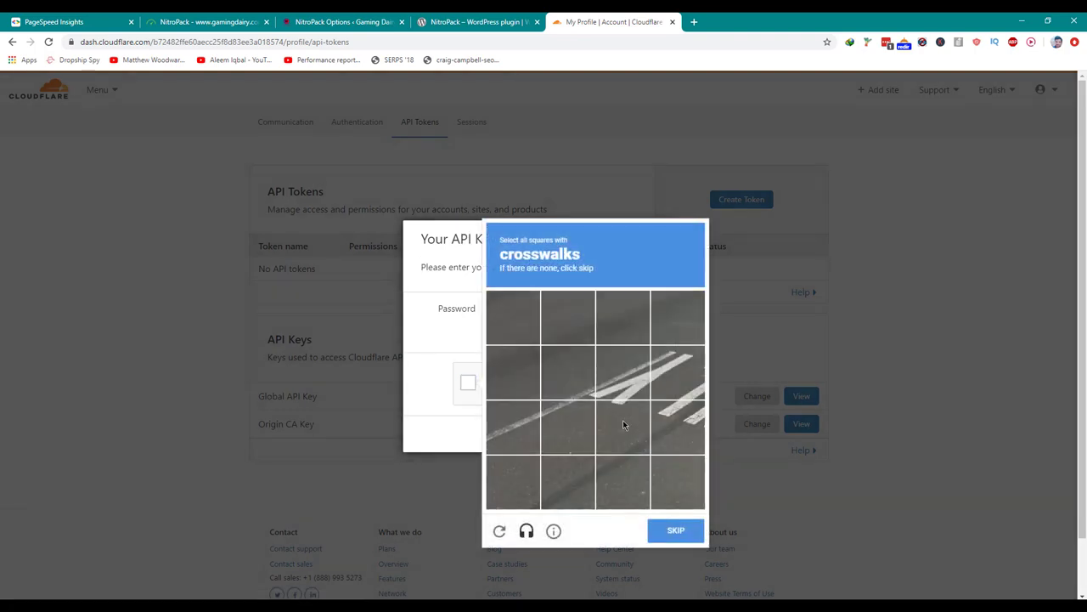
Pass the crosswalk and vehicle image challenges, then copy the revealed Global API Key.
{"action": "left_click", "coordinate": [586, 385]}
{"action": "left_click", "coordinate": [614, 393]}
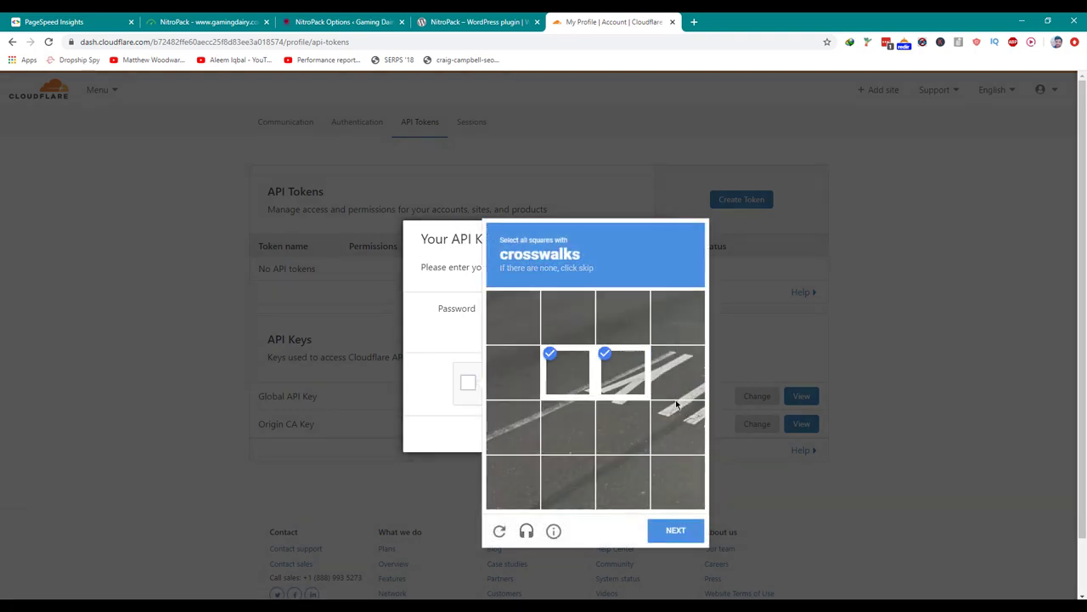
{"action": "left_click", "coordinate": [684, 391]}
{"action": "left_click", "coordinate": [688, 426]}
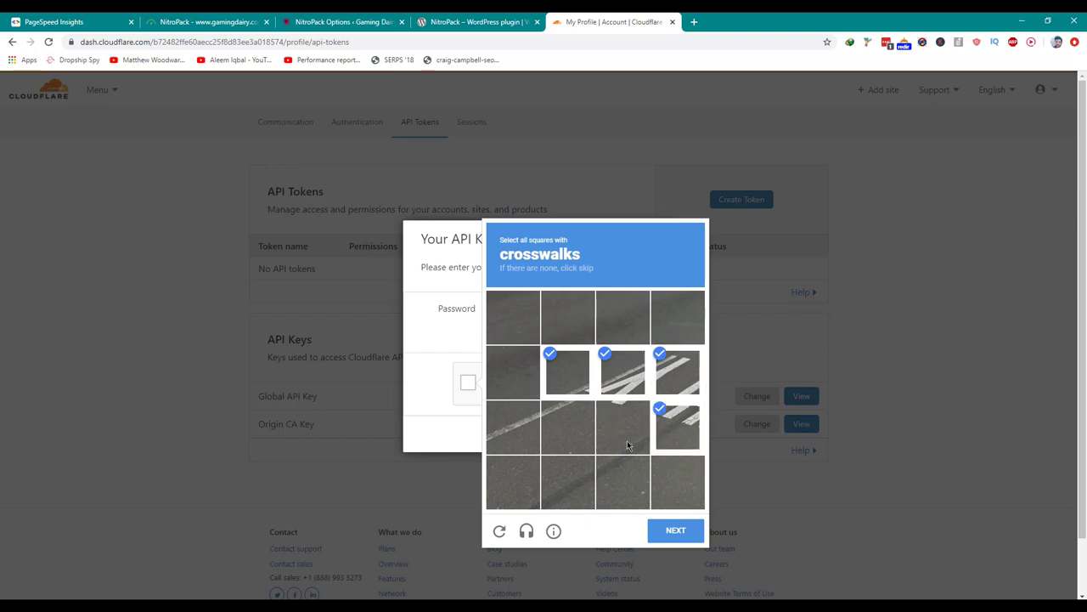
{"action": "left_click", "coordinate": [668, 534]}
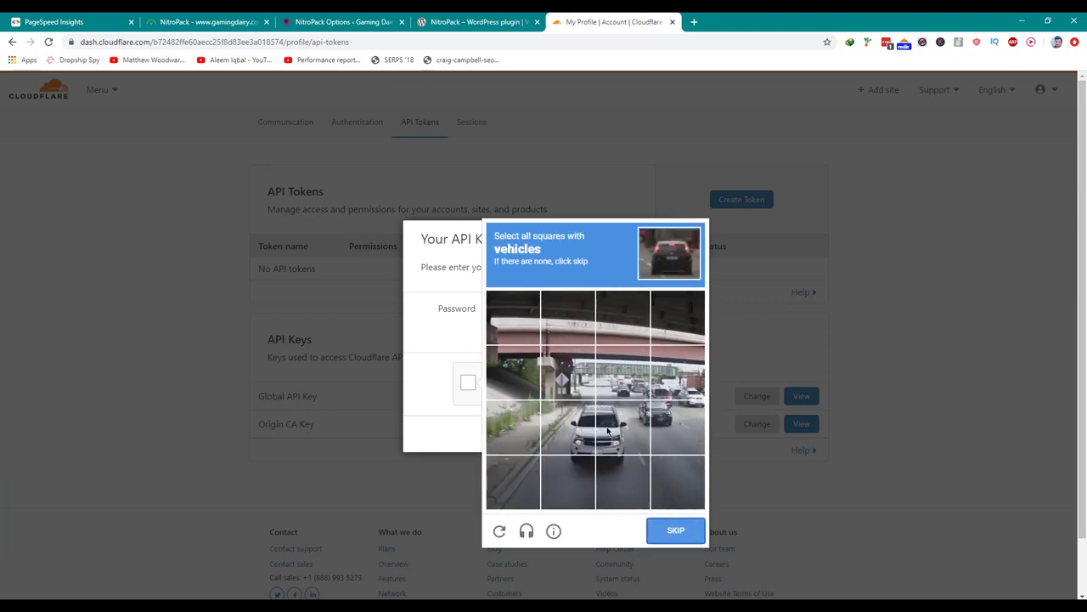
{"action": "left_click", "coordinate": [608, 431]}
{"action": "left_click", "coordinate": [567, 425]}
{"action": "left_click", "coordinate": [568, 481]}
{"action": "left_click", "coordinate": [622, 481]}
{"action": "left_click", "coordinate": [680, 417]}
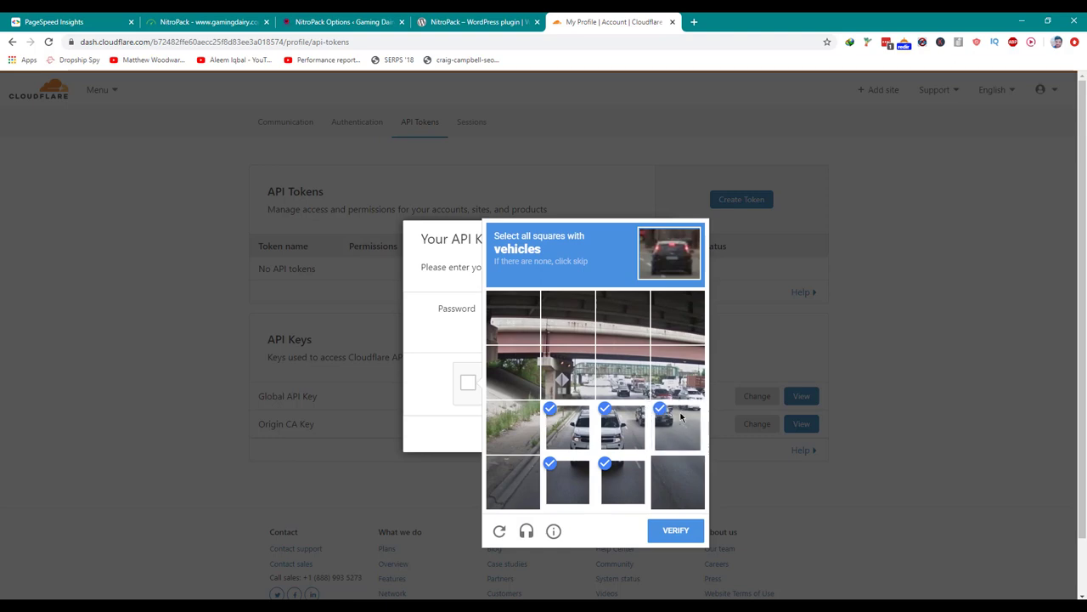
{"action": "left_click", "coordinate": [682, 384]}
{"action": "left_click", "coordinate": [612, 386]}
{"action": "left_click", "coordinate": [690, 532]}
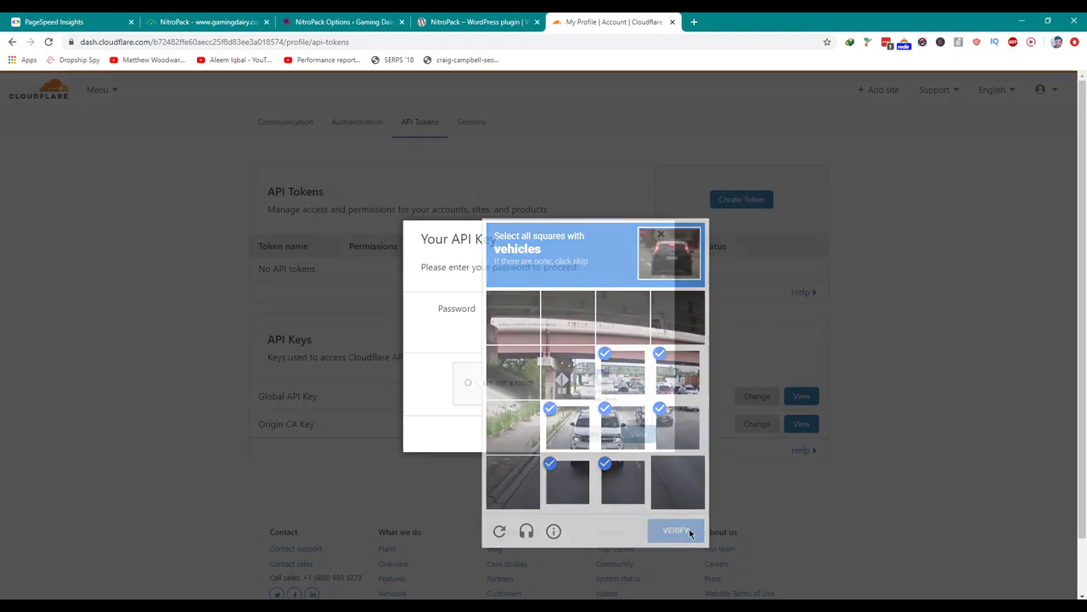
{"action": "left_click", "coordinate": [639, 433]}
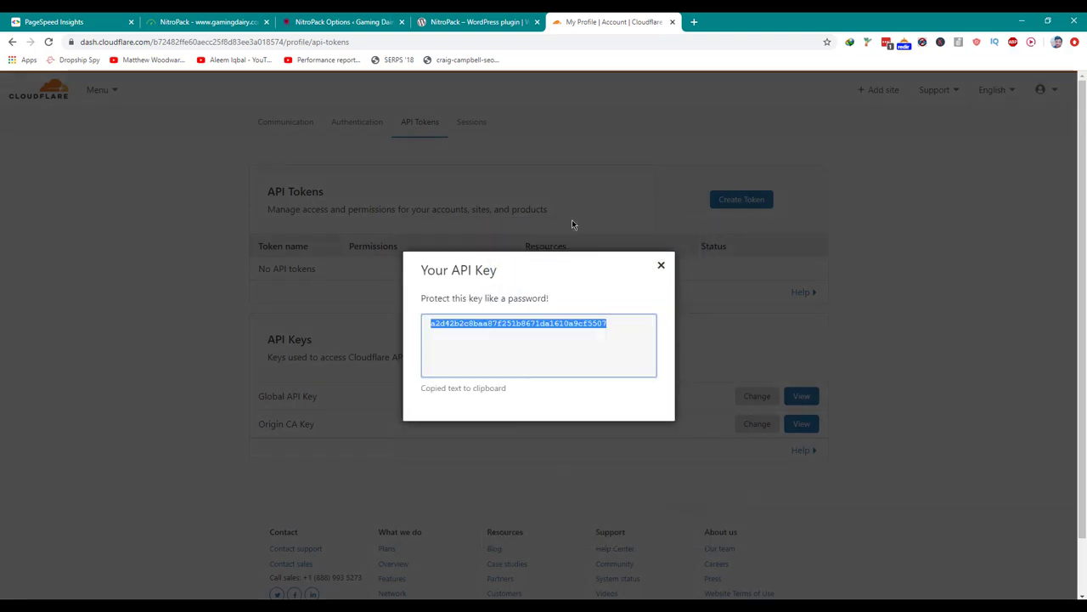
{"action": "left_click", "coordinate": [533, 231]}
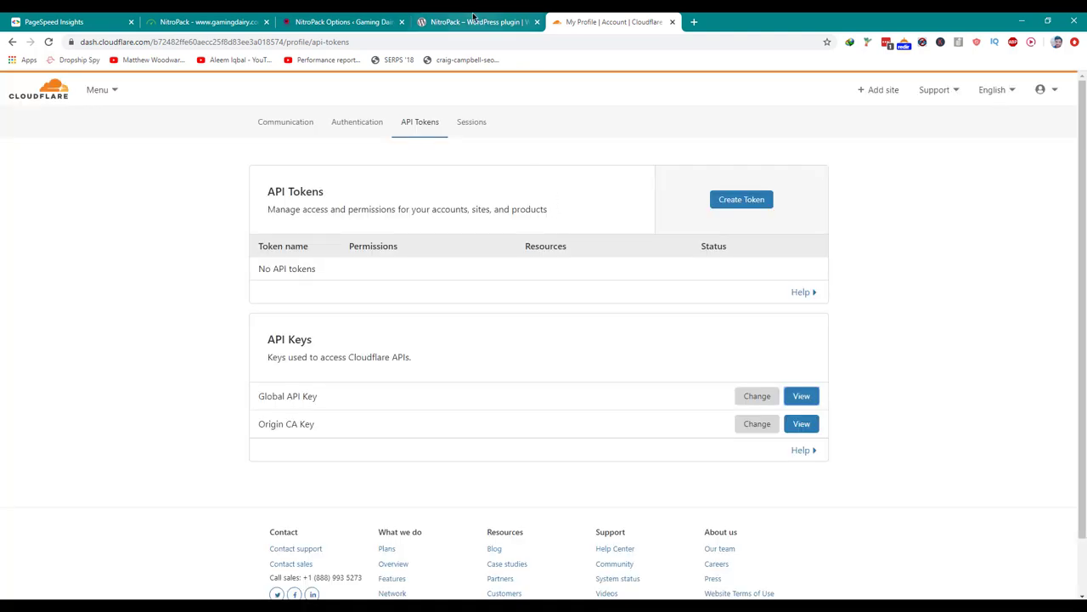
Paste the Global API key into NitroPack's Cloudflare settings and enter the account e-mail.
{"action": "left_click", "coordinate": [203, 21]}
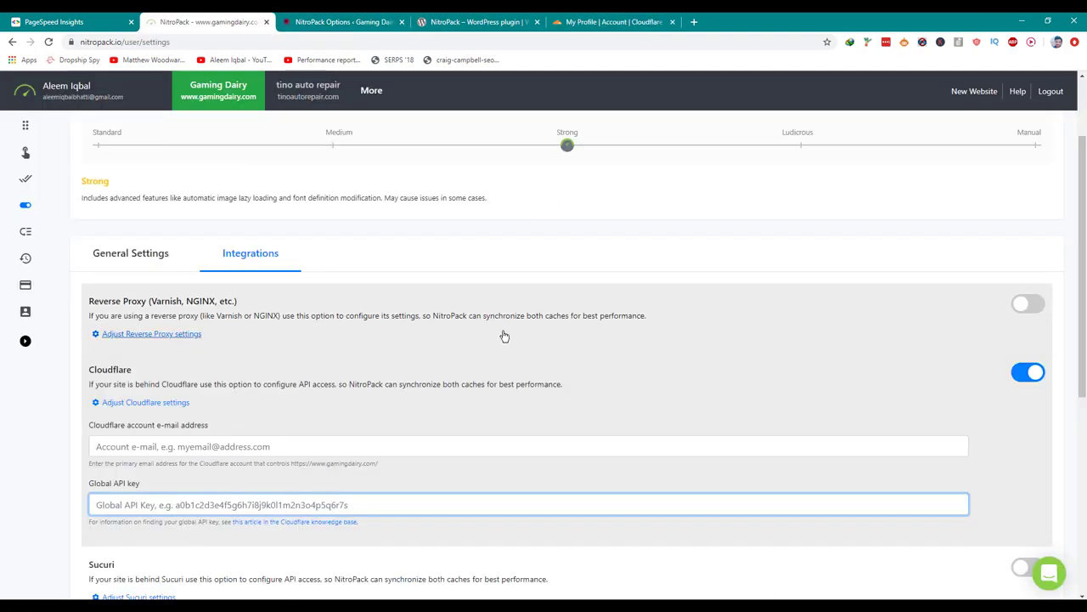
{"action": "scroll", "coordinate": [504, 337], "scroll_direction": "down", "scroll_amount": 3}
{"action": "key", "text": "ctrl+v"}
{"action": "left_click", "coordinate": [342, 222]}
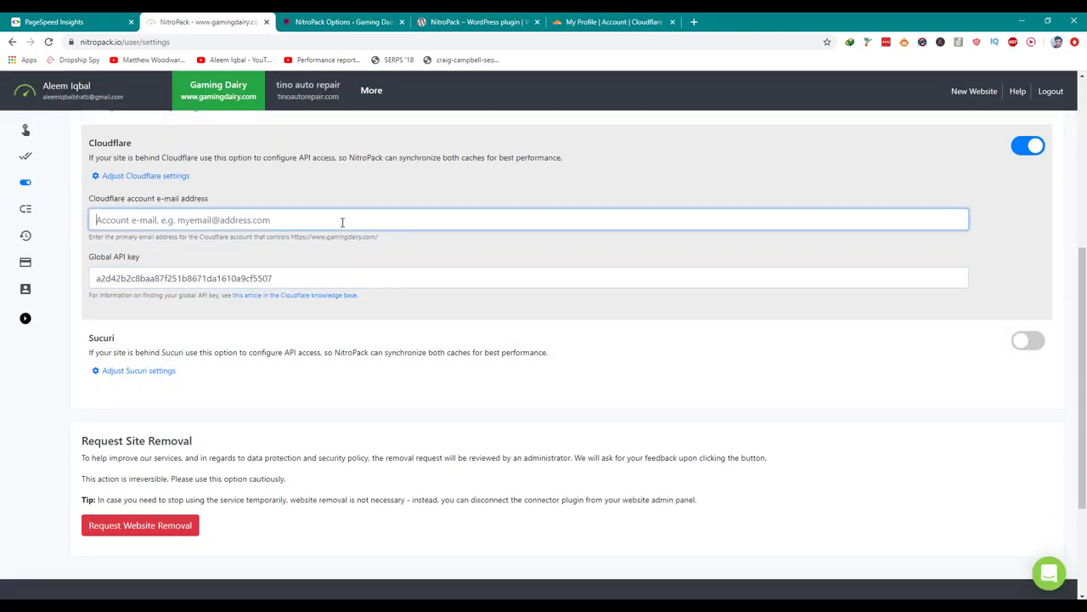
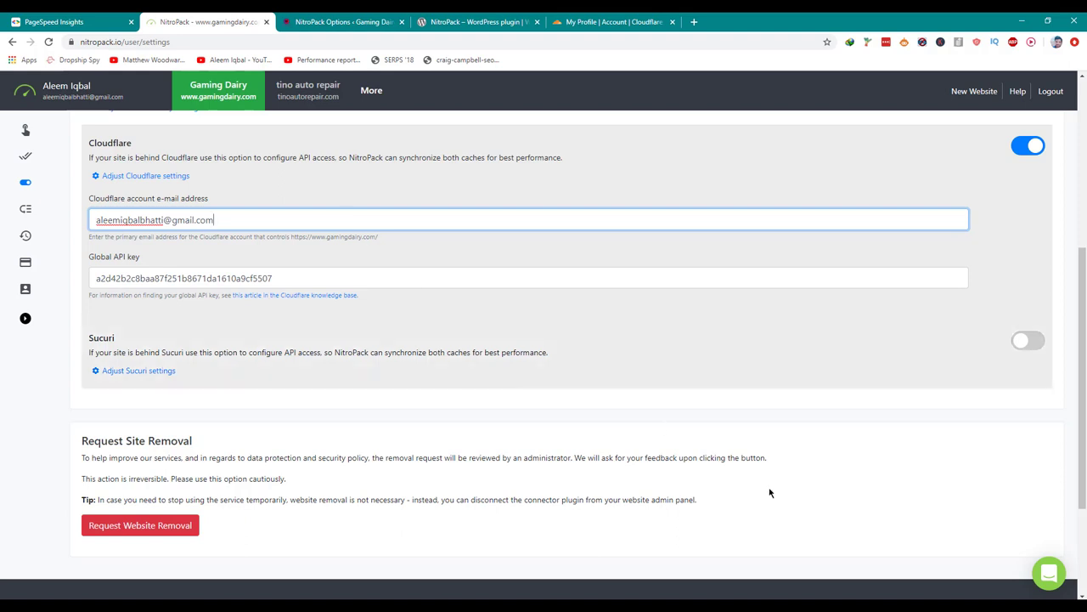
{"action": "left_click", "coordinate": [771, 493]}
Save the site settings, getting the 'website settings were updated' confirmation.
{"action": "scroll", "coordinate": [773, 494], "scroll_direction": "up", "scroll_amount": 3}
{"action": "scroll", "coordinate": [773, 494], "scroll_direction": "up", "scroll_amount": 3}
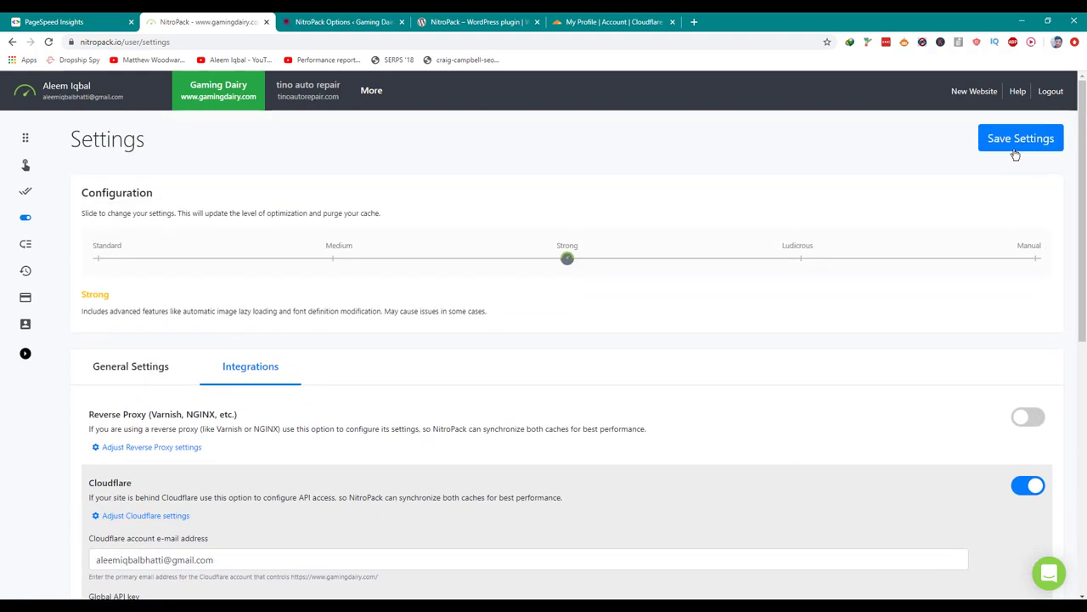
{"action": "left_click", "coordinate": [1015, 153]}
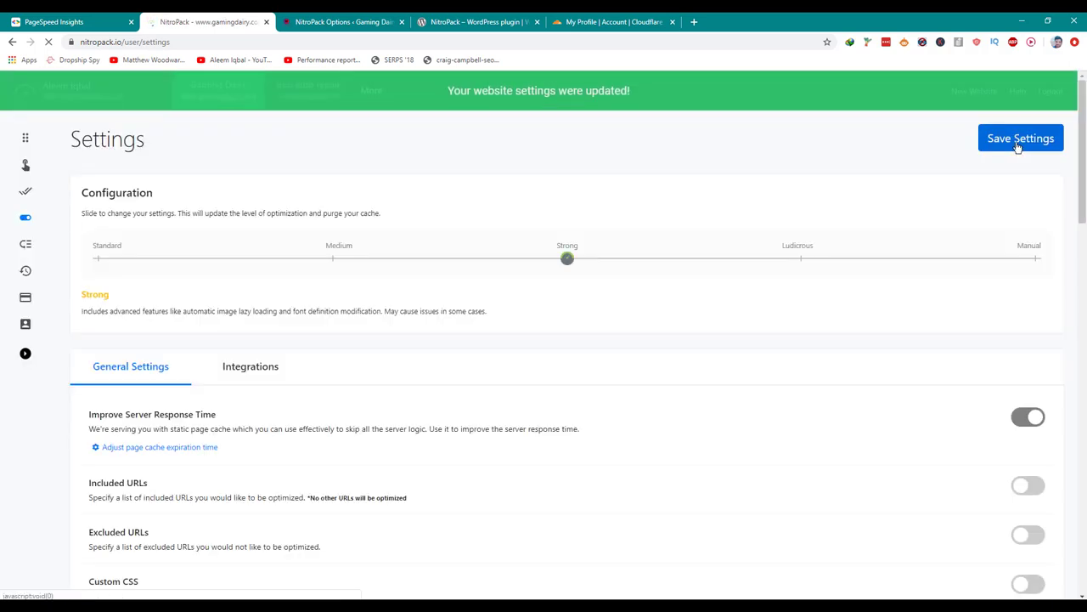
{"action": "scroll", "coordinate": [821, 314], "scroll_direction": "down", "scroll_amount": 2}
{"action": "scroll", "coordinate": [811, 323], "scroll_direction": "down", "scroll_amount": 3}
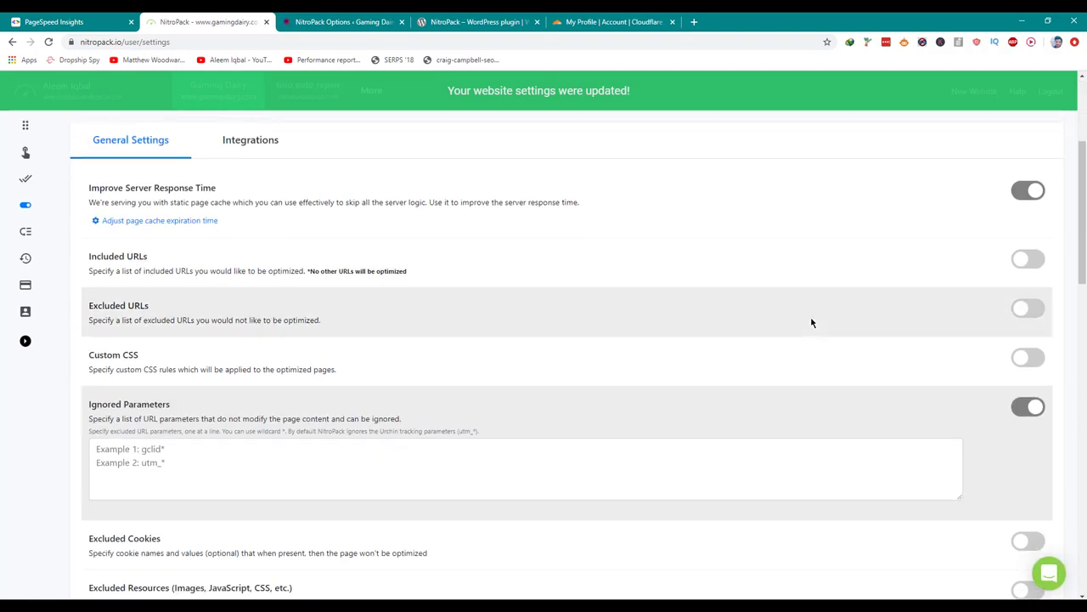
{"action": "scroll", "coordinate": [810, 320], "scroll_direction": "up", "scroll_amount": 4}
Recheck the saved Cloudflare values under Integrations, then look back over General settings.
{"action": "left_click", "coordinate": [261, 317]}
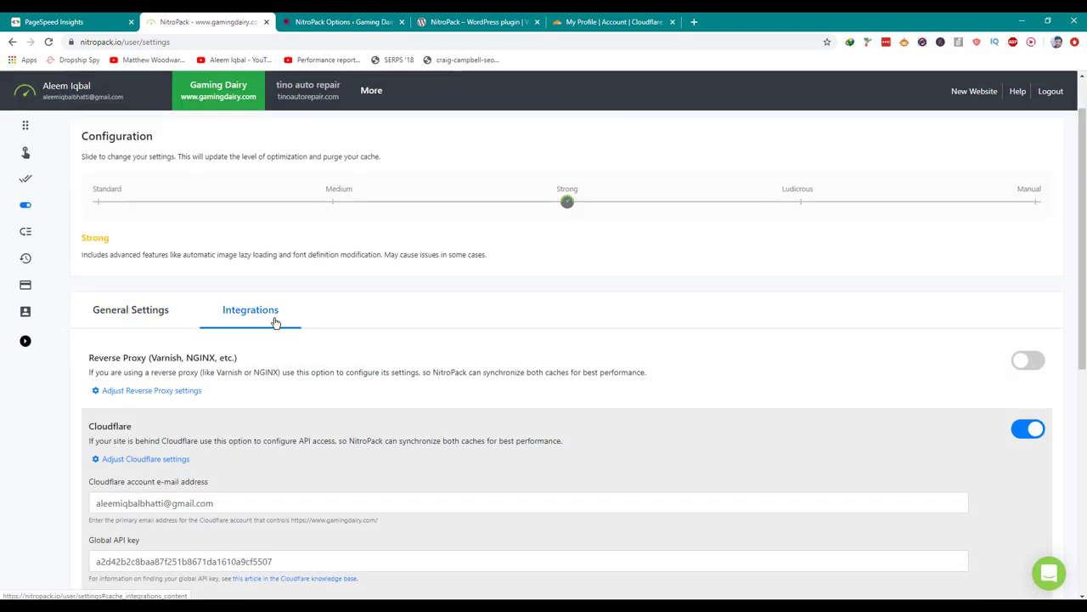
{"action": "scroll", "coordinate": [279, 328], "scroll_direction": "down", "scroll_amount": 5}
{"action": "scroll", "coordinate": [279, 326], "scroll_direction": "up", "scroll_amount": 1}
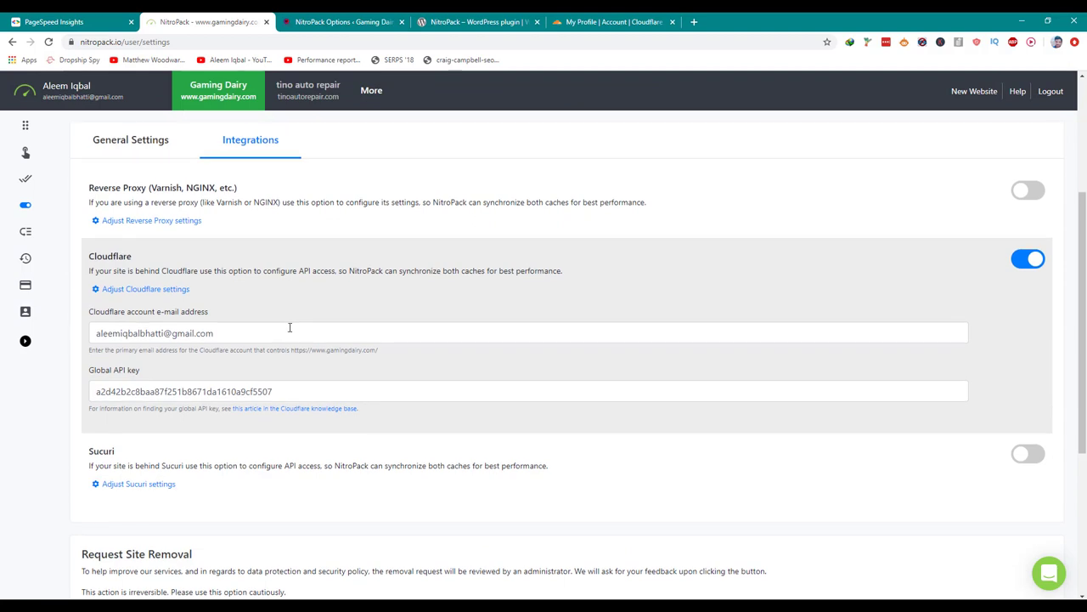
{"action": "scroll", "coordinate": [289, 327], "scroll_direction": "up", "scroll_amount": 4}
{"action": "left_click", "coordinate": [162, 321]}
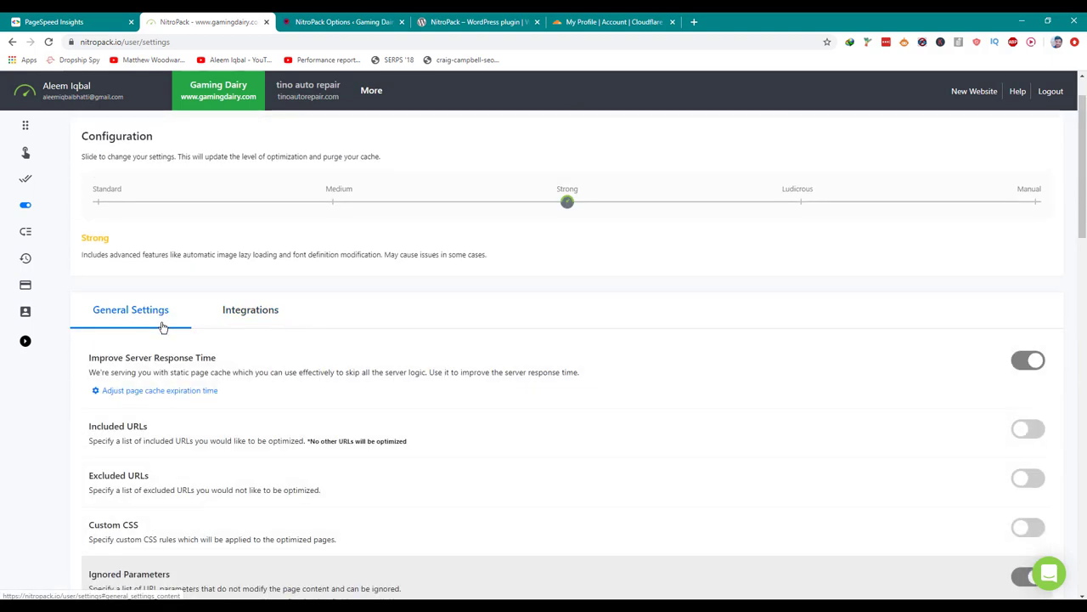
{"action": "scroll", "coordinate": [162, 325], "scroll_direction": "down", "scroll_amount": 6}
{"action": "scroll", "coordinate": [162, 327], "scroll_direction": "down", "scroll_amount": 15}
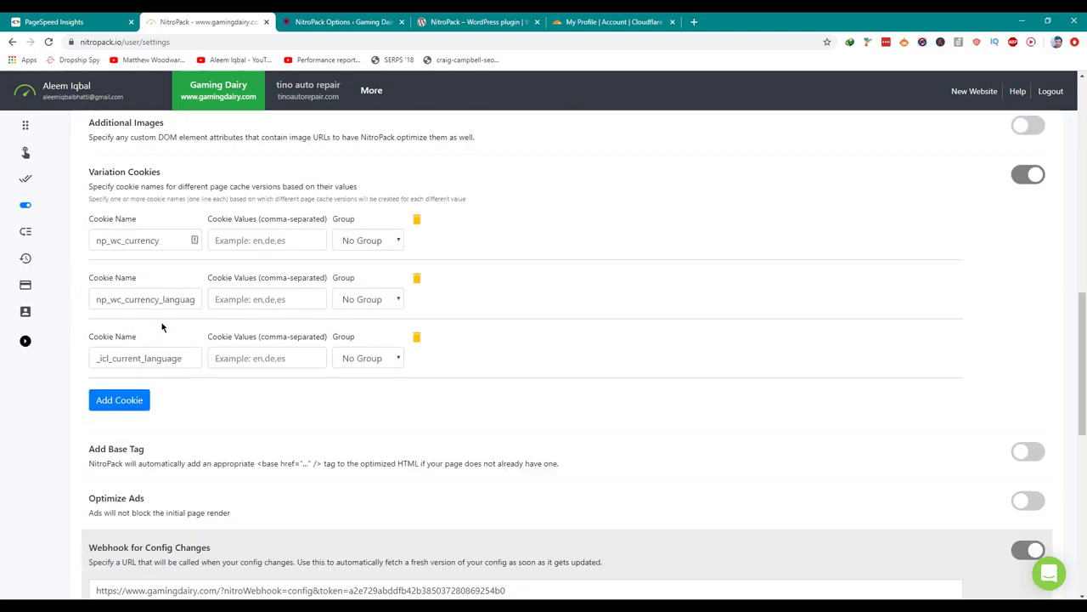
{"action": "scroll", "coordinate": [163, 328], "scroll_direction": "up", "scroll_amount": 7}
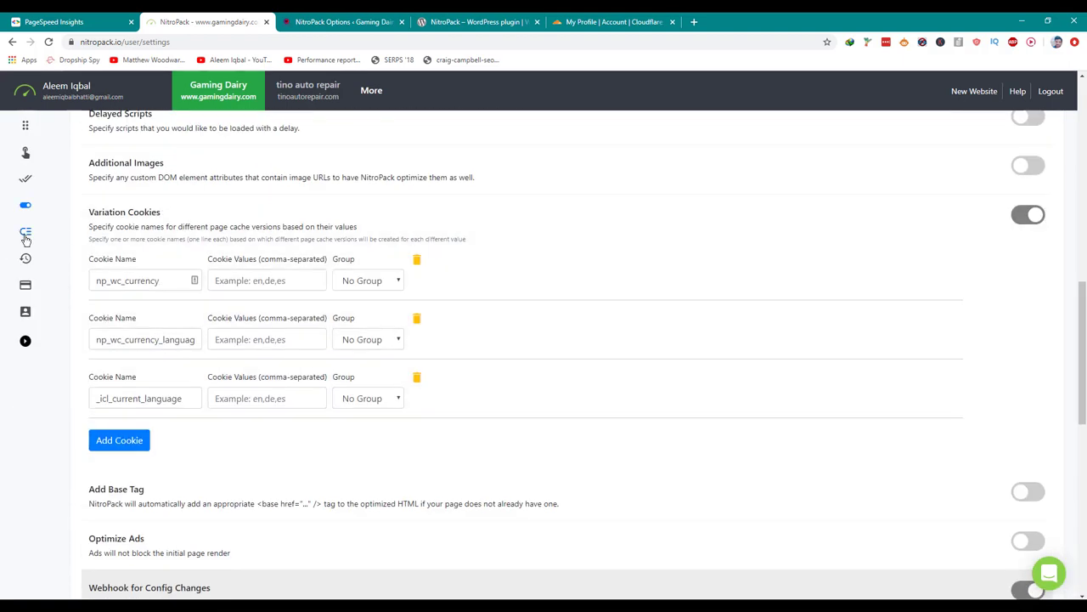
Open Cache Warmup and load the site's sitemap.xml in a new browser tab.
{"action": "left_click", "coordinate": [25, 238]}
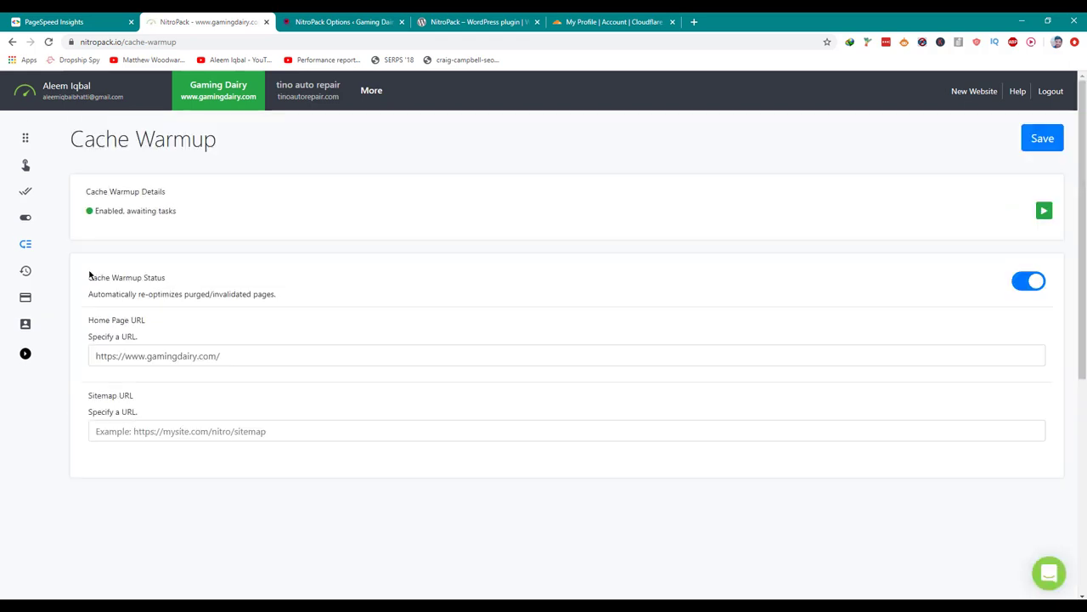
{"action": "left_click", "coordinate": [133, 433]}
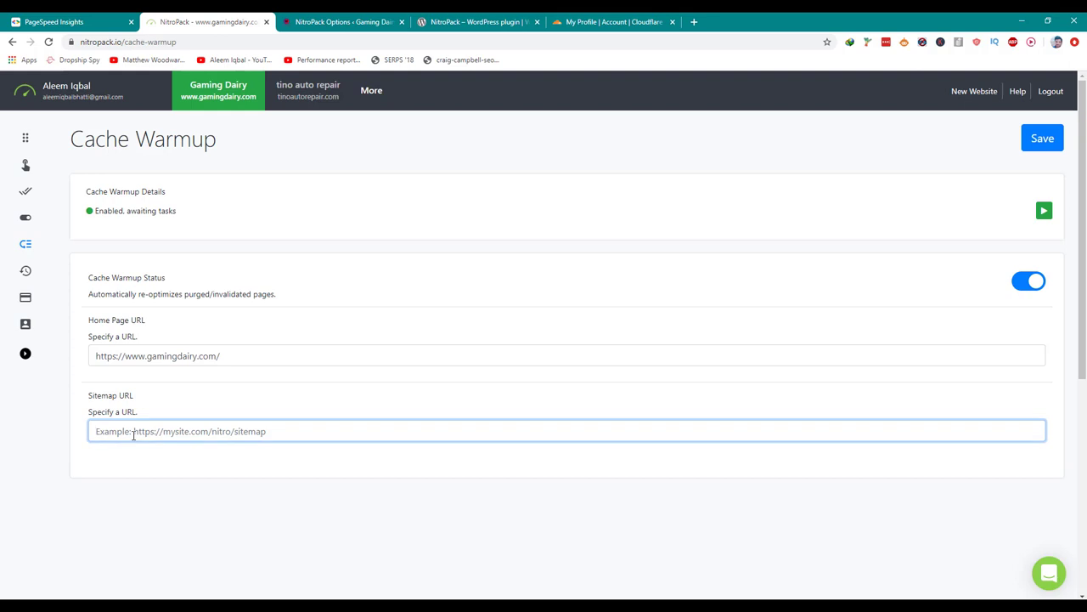
{"action": "left_click", "coordinate": [50, 19]}
{"action": "key", "text": "ctrl+c"}
{"action": "key", "text": "ctrl+t"}
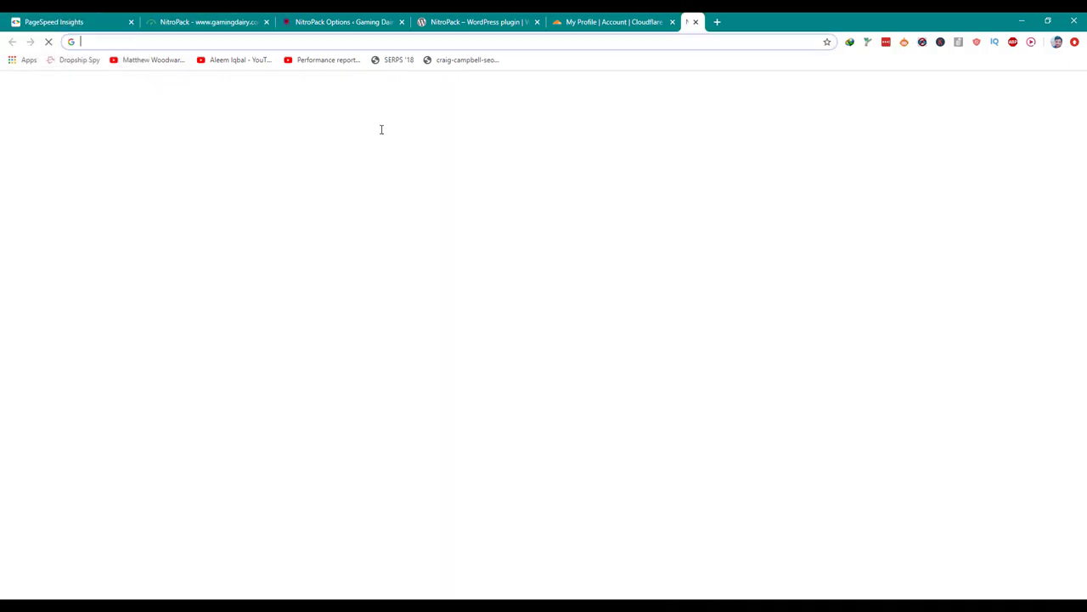
{"action": "key", "text": "ctrl+v"}
{"action": "type", "text": "sitemap.xml"}
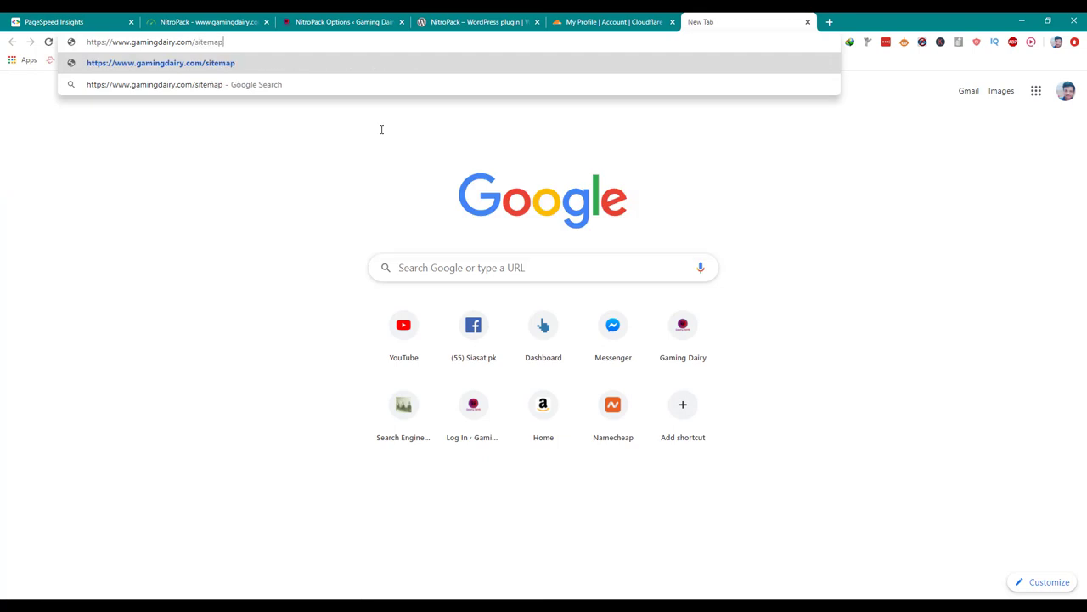
{"action": "key", "text": "Return"}
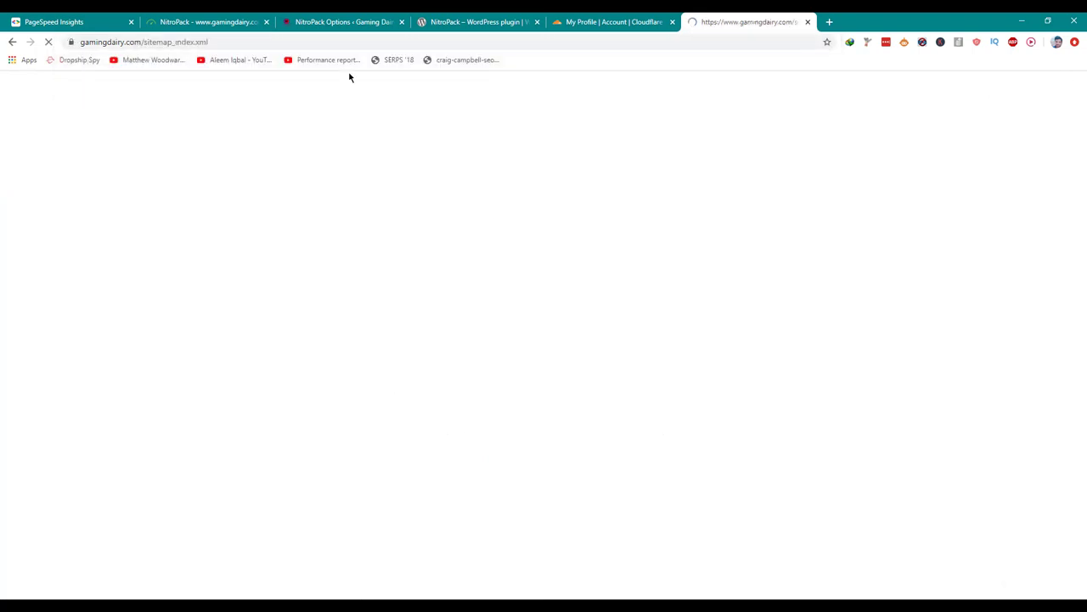
Set Cache Warmup's Sitemap URL to the site's sitemap_index.xml address and save.
{"action": "left_click", "coordinate": [314, 41]}
{"action": "left_click", "coordinate": [215, 20]}
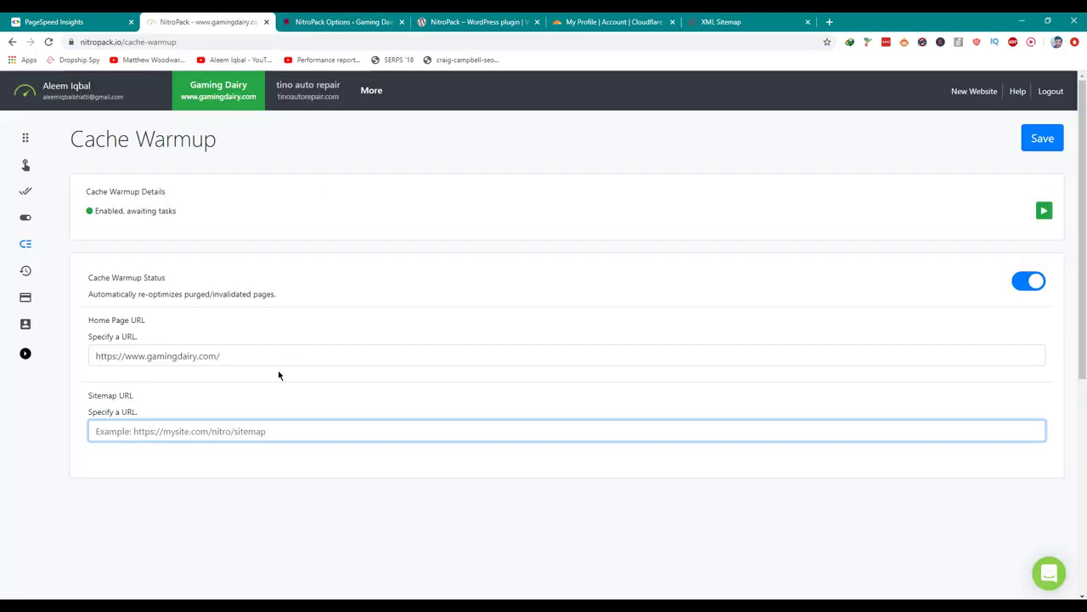
{"action": "key", "text": "ctrl+v"}
{"action": "left_click", "coordinate": [1051, 145]}
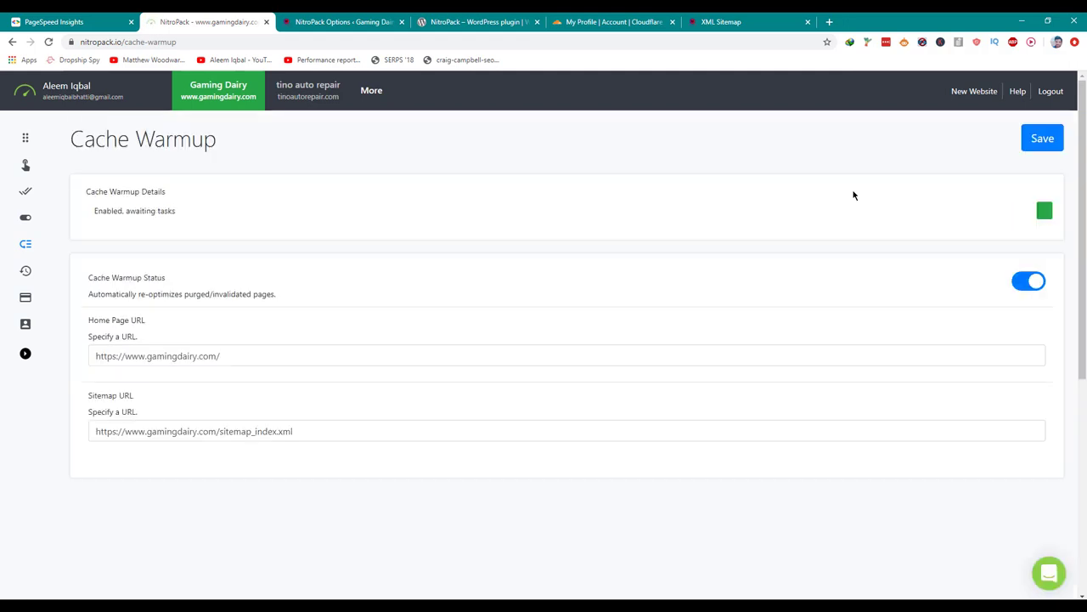
Check the Service Usage Log, the billing page and the user profile.
{"action": "left_click", "coordinate": [18, 268]}
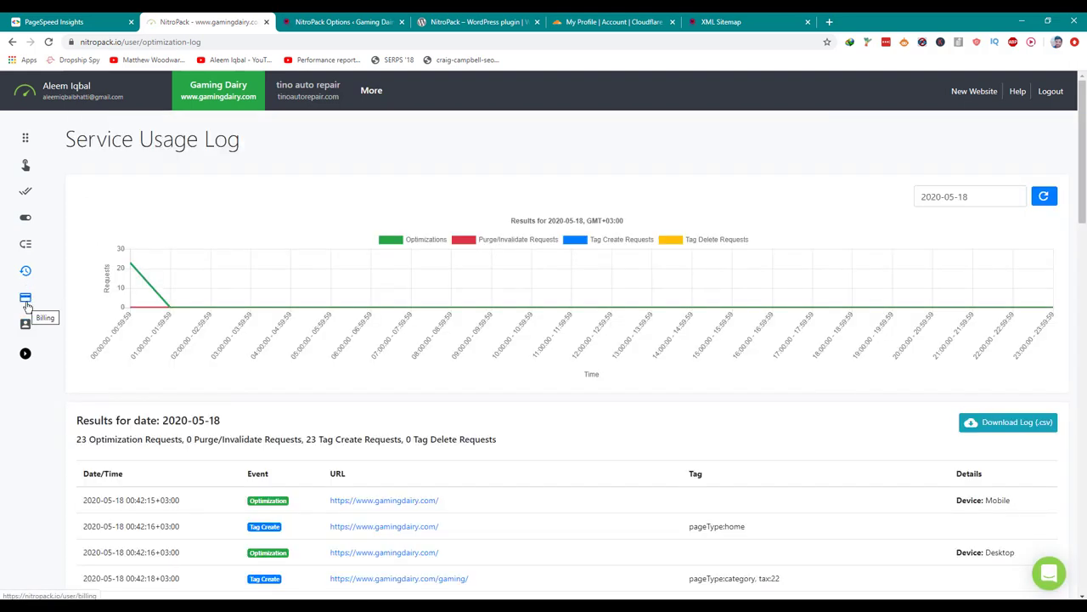
{"action": "left_click", "coordinate": [25, 304]}
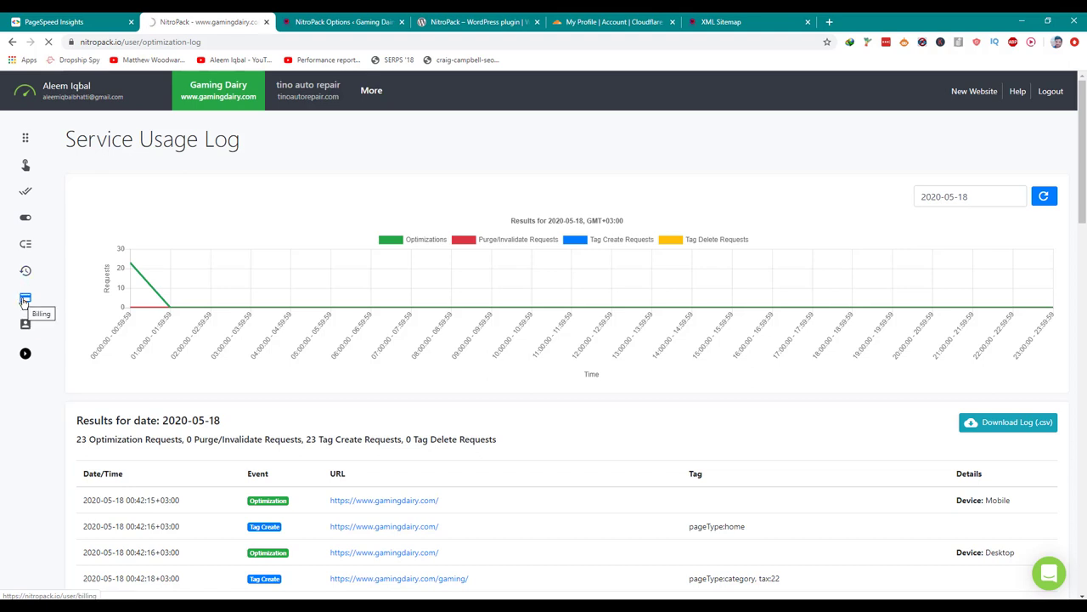
{"action": "left_click", "coordinate": [25, 325]}
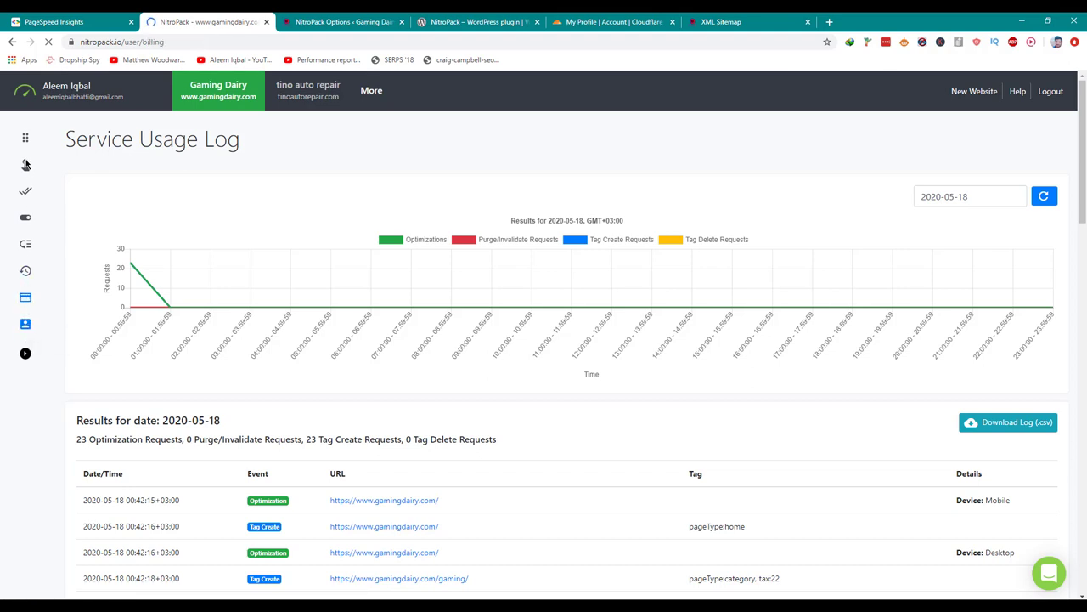
Rerun the PageSpeed Insights report for the motherboards page in a new tab beside the original.
{"action": "left_click", "coordinate": [61, 19]}
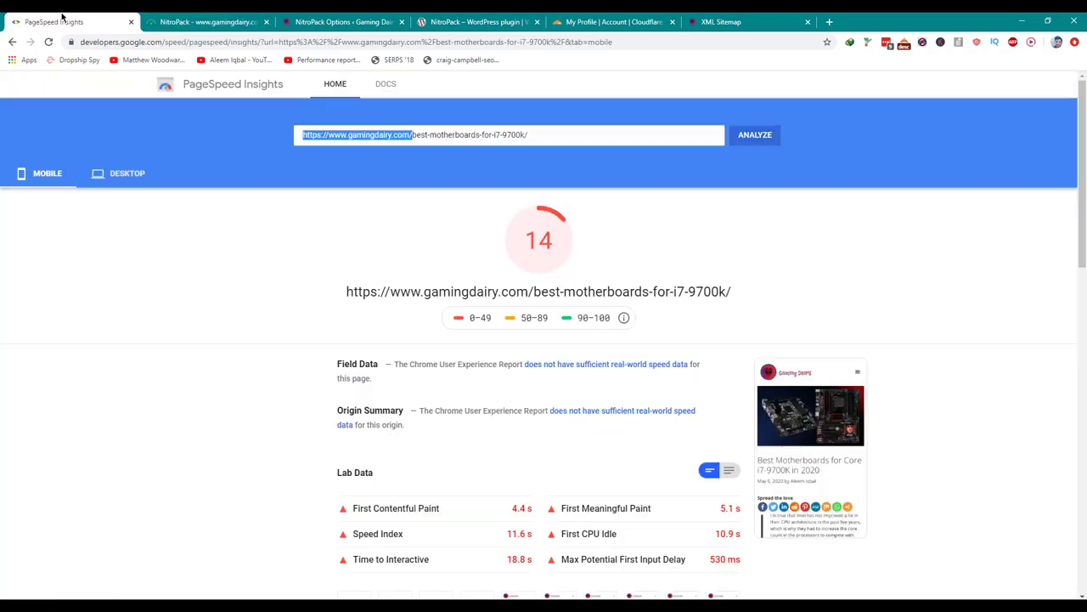
{"action": "left_click", "coordinate": [208, 42]}
{"action": "key", "text": "ctrl+c"}
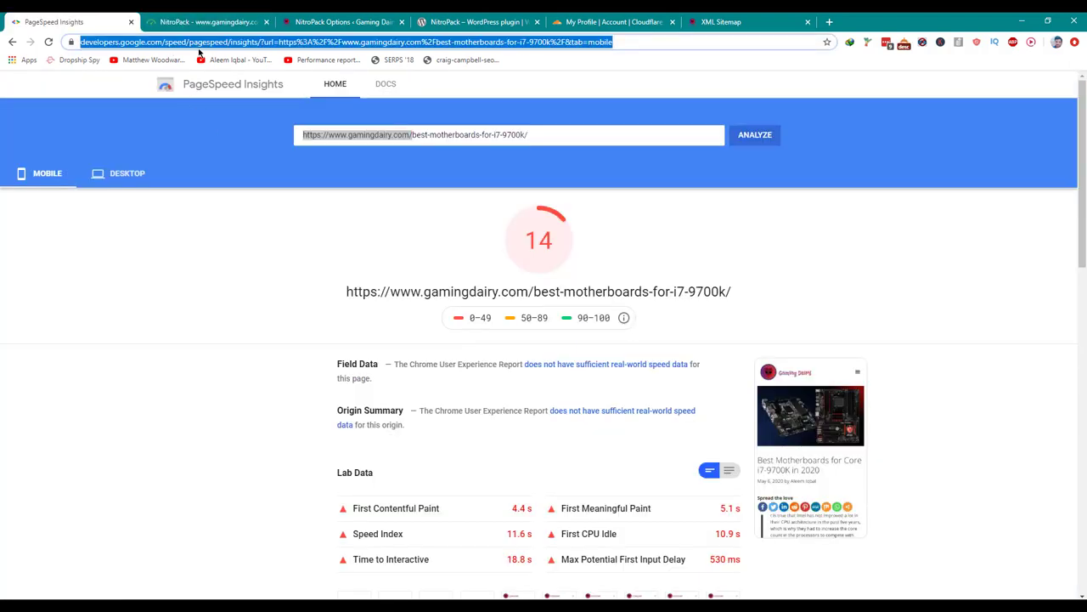
{"action": "key", "text": "ctrl+t"}
{"action": "key", "text": "ctrl+v"}
{"action": "key", "text": "Return"}
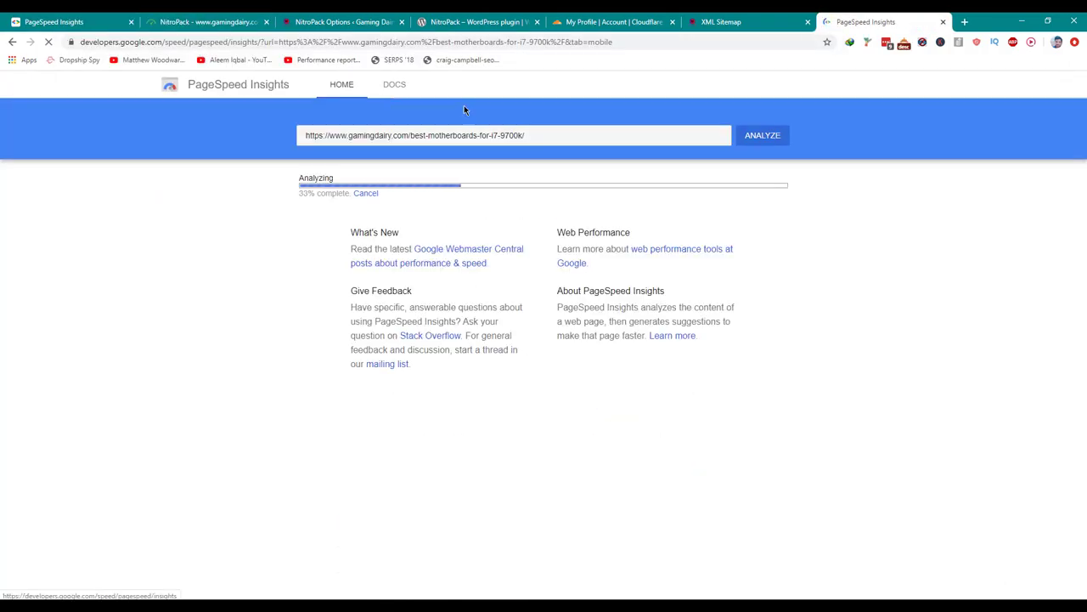
{"action": "left_click_drag", "start_coordinate": [865, 21], "coordinate": [189, 21]}
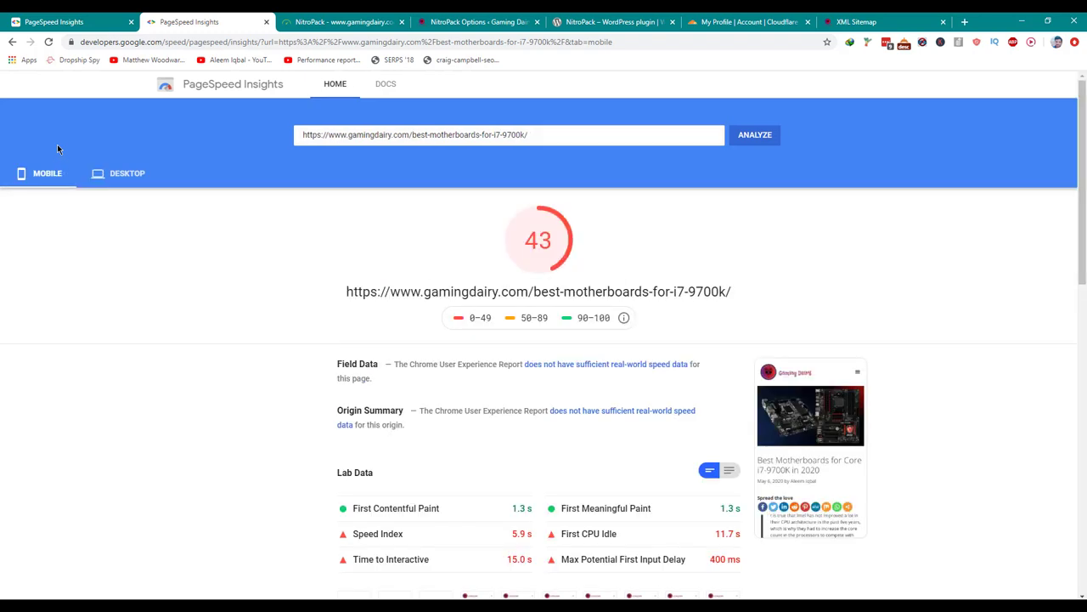
Compare the new score-43 report against the original score-14 one, including desktop results.
{"action": "left_click", "coordinate": [19, 16]}
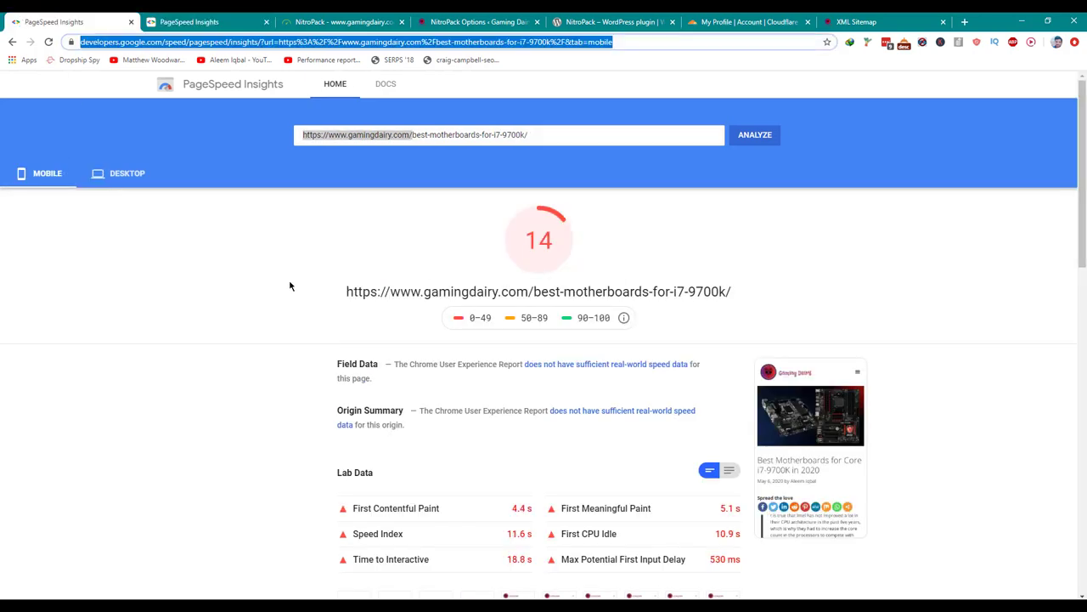
{"action": "left_click", "coordinate": [205, 21]}
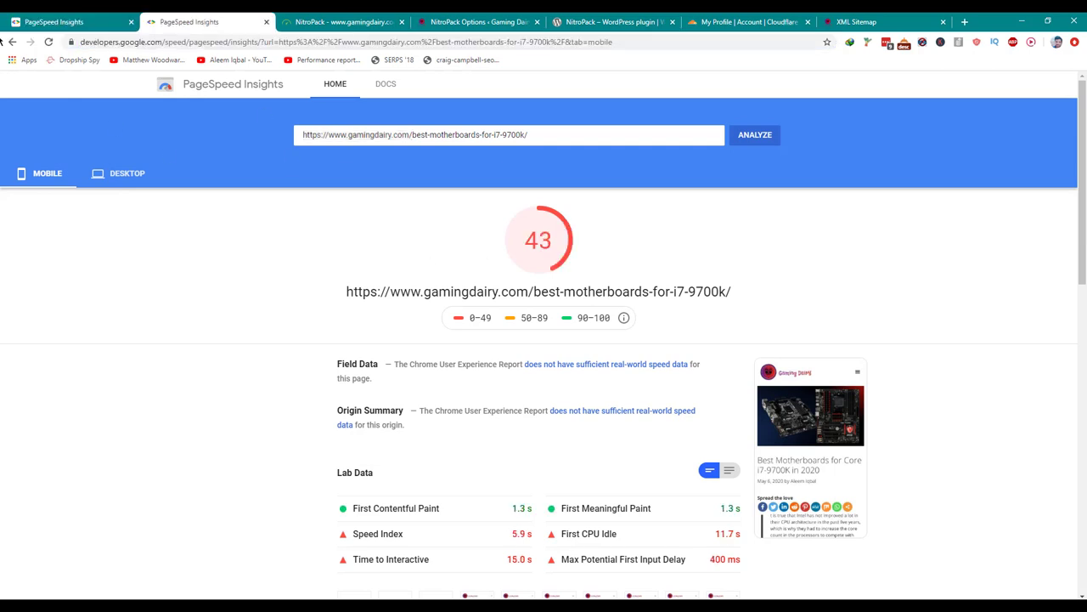
{"action": "left_click", "coordinate": [97, 19]}
{"action": "left_click", "coordinate": [149, 19]}
{"action": "left_click", "coordinate": [114, 173]}
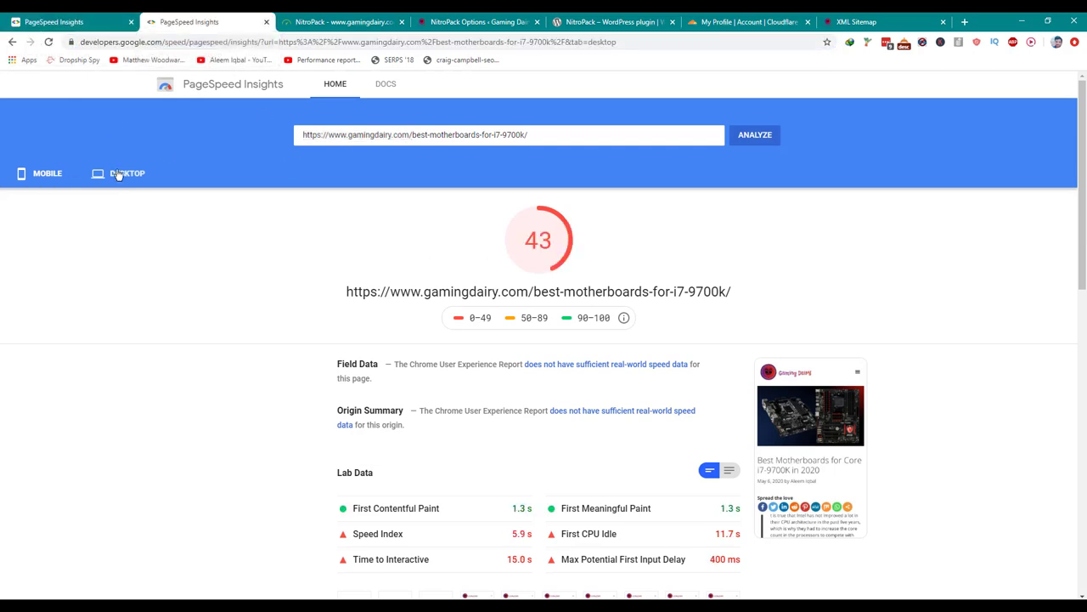
{"action": "left_click", "coordinate": [54, 26]}
{"action": "left_click", "coordinate": [129, 180]}
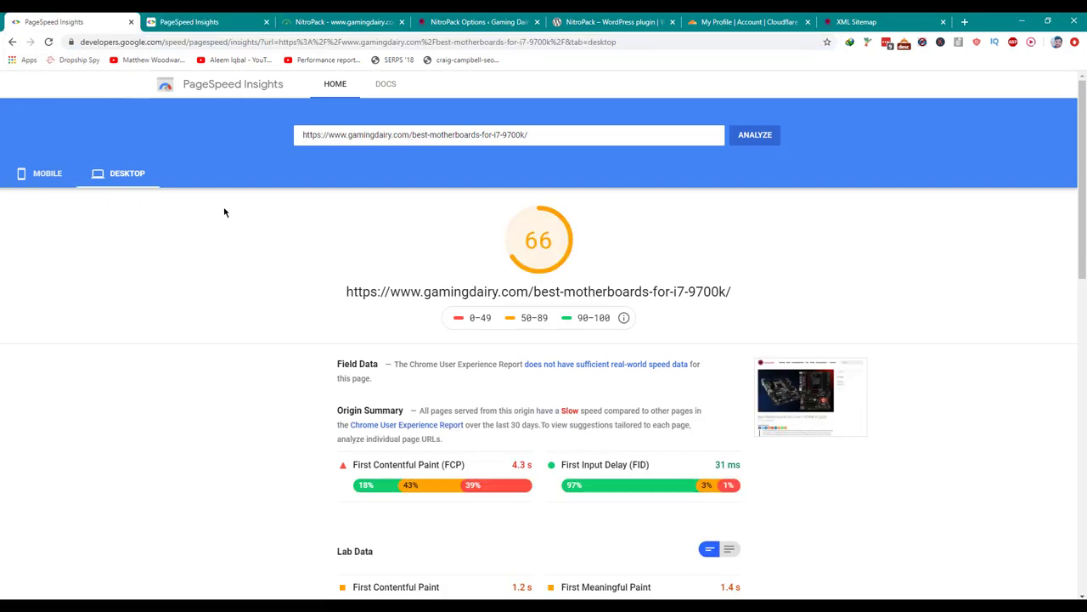
{"action": "left_click", "coordinate": [214, 17]}
{"action": "scroll", "coordinate": [165, 231], "scroll_direction": "down", "scroll_amount": 5}
{"action": "scroll", "coordinate": [163, 230], "scroll_direction": "up", "scroll_amount": 2}
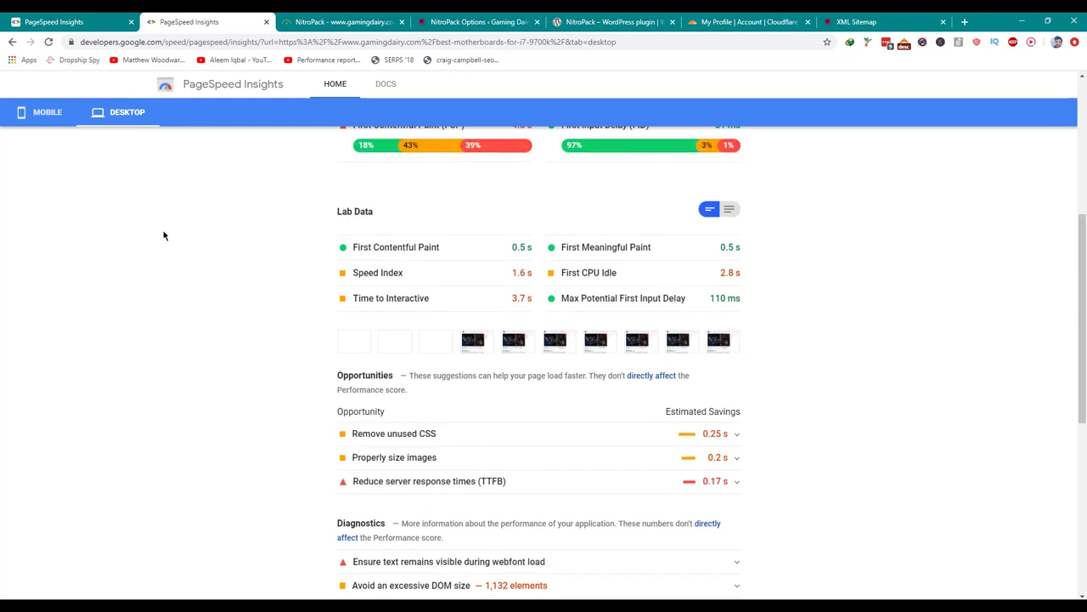
{"action": "scroll", "coordinate": [163, 234], "scroll_direction": "up", "scroll_amount": 5}
On the new mobile report, expand Remove unused CSS and Reduce server response times.
{"action": "left_click", "coordinate": [48, 174]}
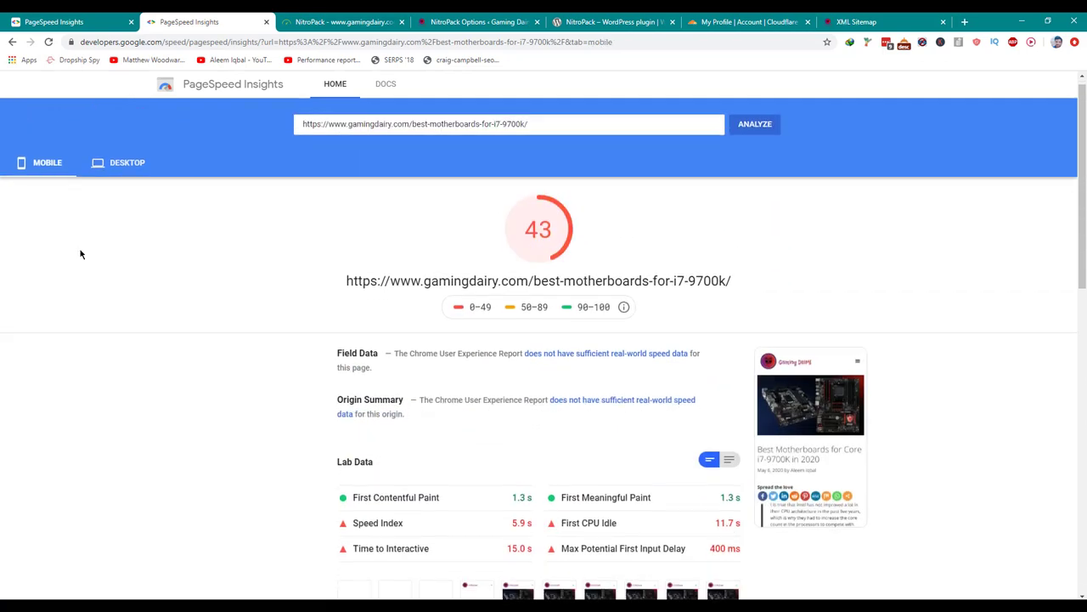
{"action": "scroll", "coordinate": [280, 291], "scroll_direction": "down", "scroll_amount": 6}
{"action": "scroll", "coordinate": [280, 291], "scroll_direction": "down", "scroll_amount": 1}
{"action": "scroll", "coordinate": [402, 271], "scroll_direction": "up", "scroll_amount": 1}
{"action": "left_click", "coordinate": [402, 271]}
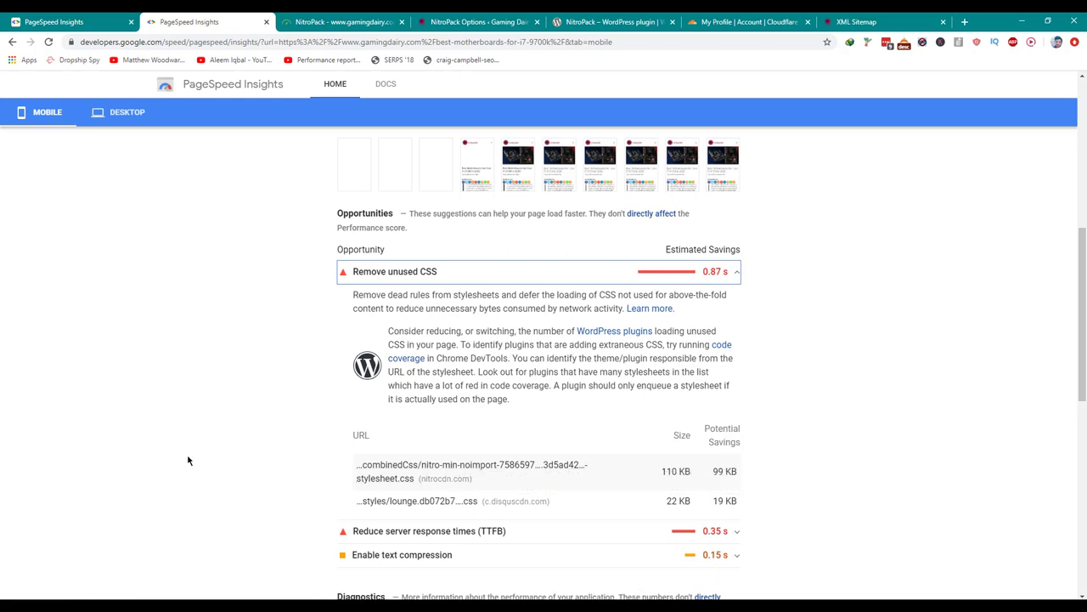
{"action": "scroll", "coordinate": [189, 460], "scroll_direction": "down", "scroll_amount": 1}
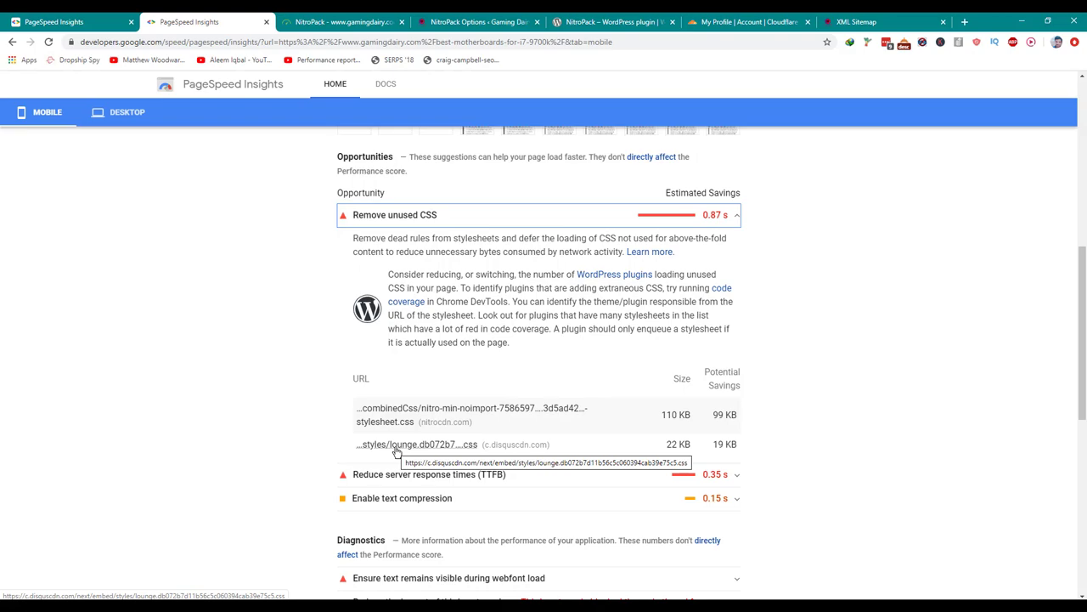
{"action": "left_click", "coordinate": [344, 474]}
{"action": "scroll", "coordinate": [306, 452], "scroll_direction": "down", "scroll_amount": 8}
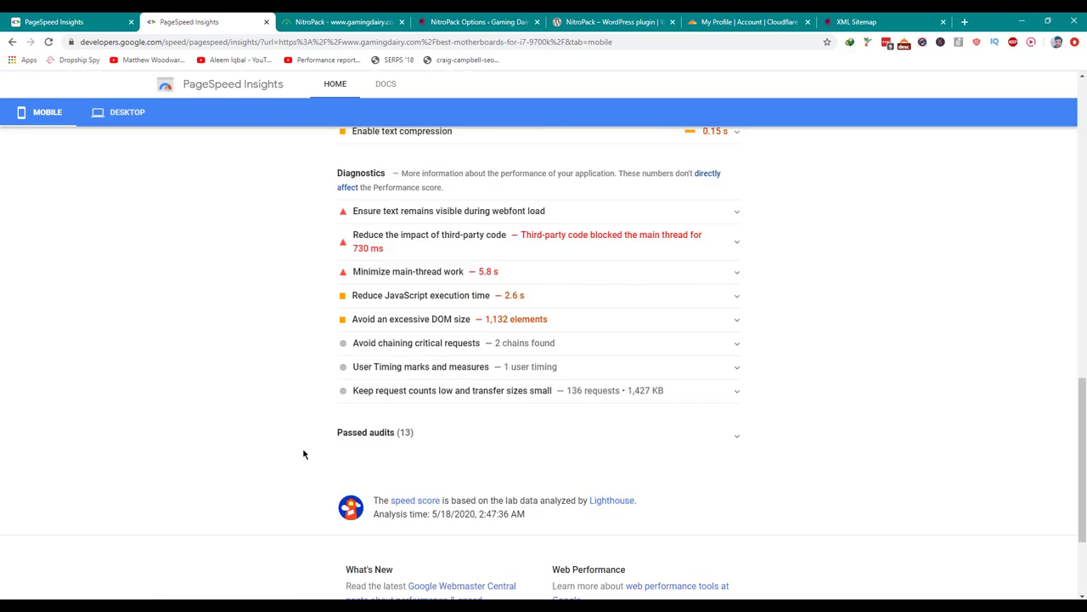
{"action": "scroll", "coordinate": [304, 454], "scroll_direction": "up", "scroll_amount": 15}
{"action": "scroll", "coordinate": [303, 454], "scroll_direction": "down", "scroll_amount": 4}
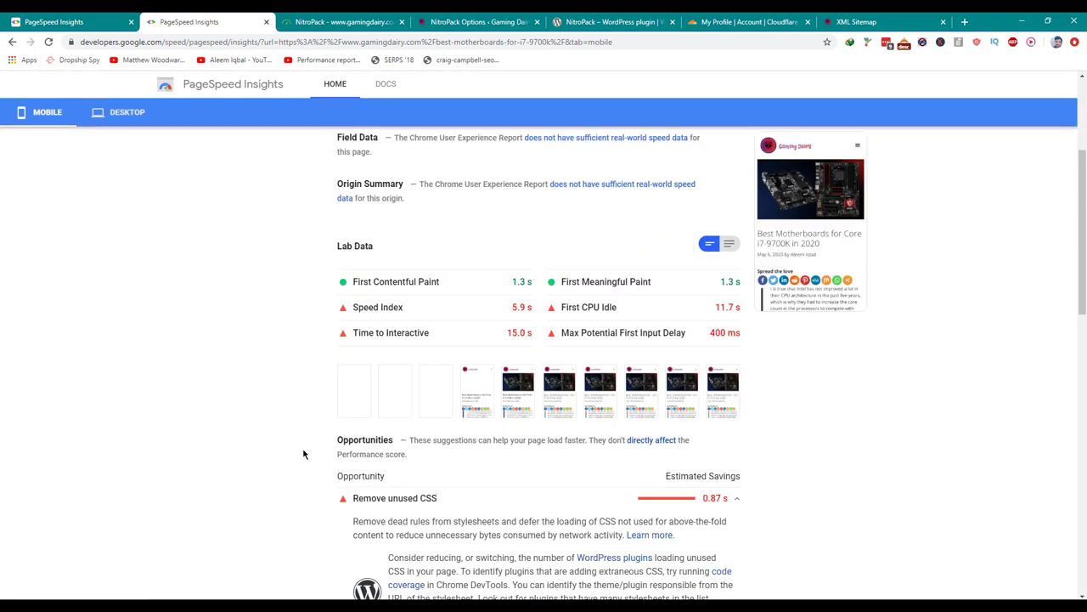
Glance at the desktop results, then return to the new report's mobile view.
{"action": "left_click", "coordinate": [126, 112]}
{"action": "scroll", "coordinate": [284, 289], "scroll_direction": "down", "scroll_amount": 5}
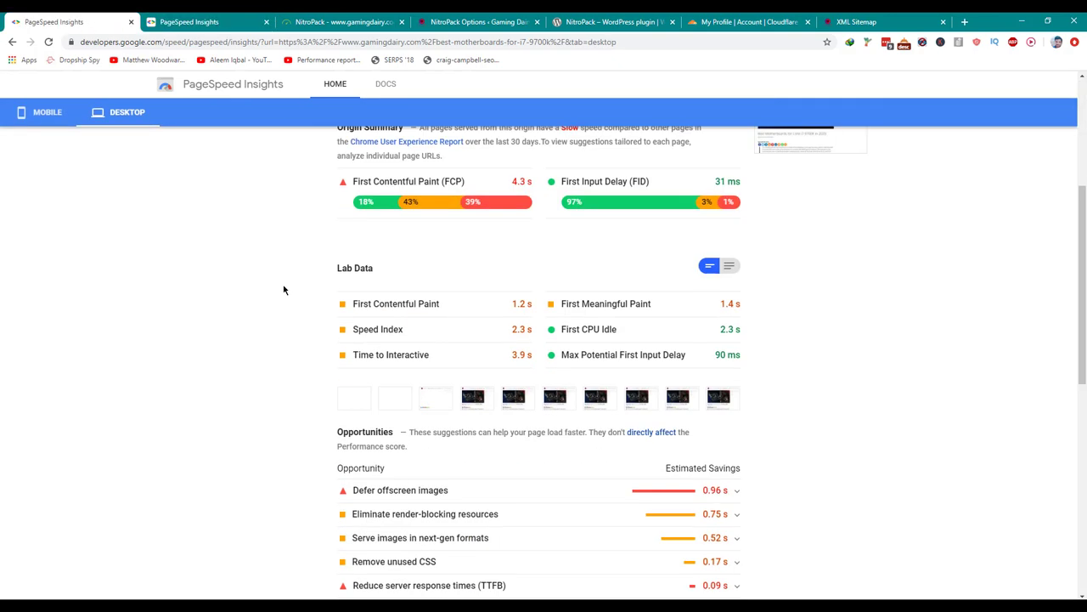
{"action": "left_click", "coordinate": [53, 119]}
{"action": "scroll", "coordinate": [229, 226], "scroll_direction": "up", "scroll_amount": 2}
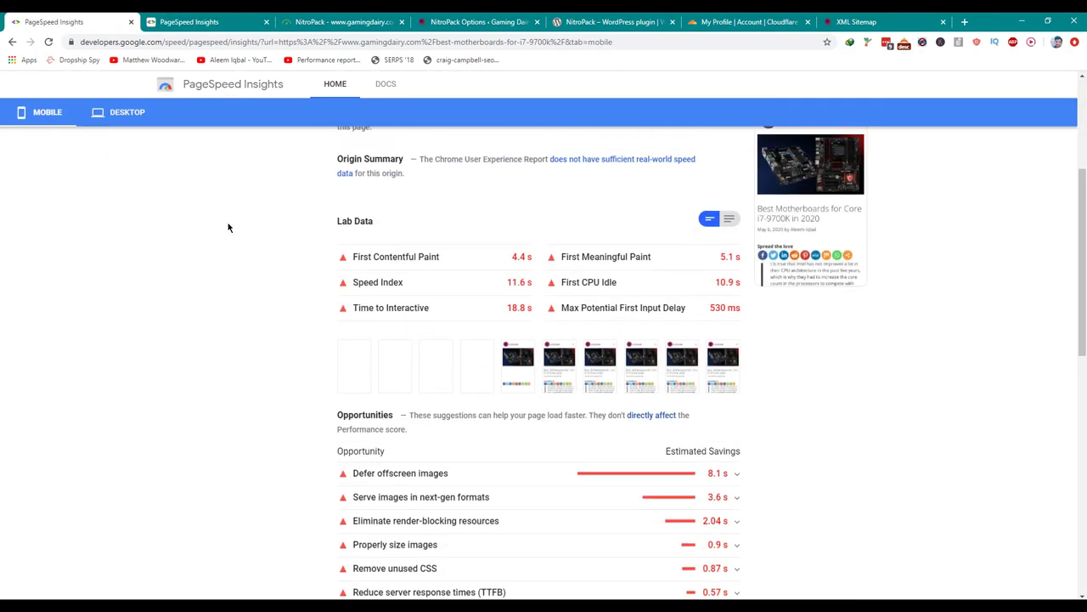
{"action": "left_click", "coordinate": [167, 21]}
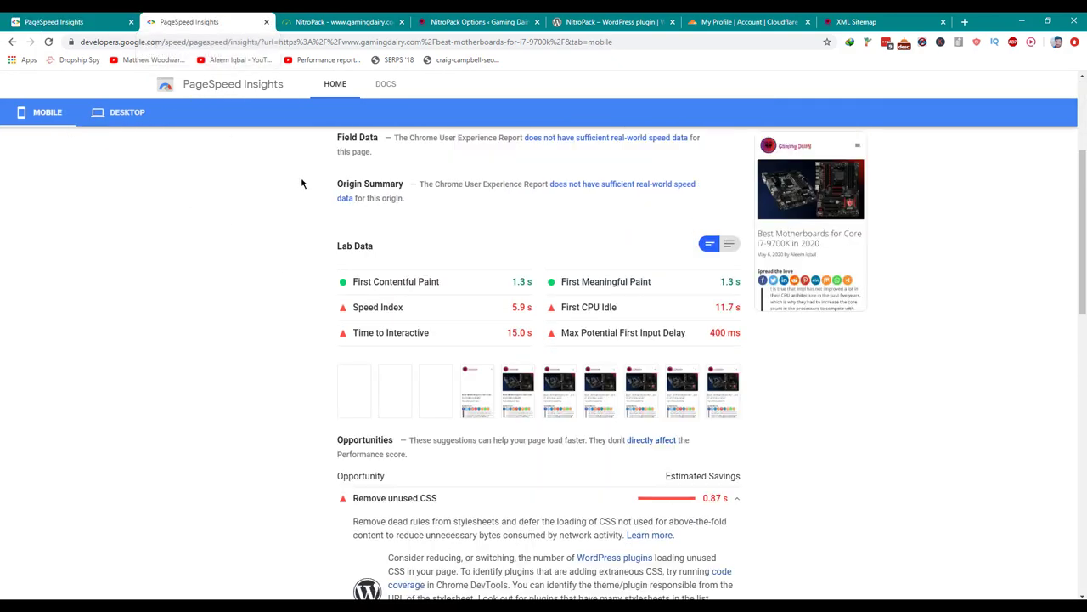
{"action": "scroll", "coordinate": [330, 224], "scroll_direction": "up", "scroll_amount": 1}
{"action": "scroll", "coordinate": [377, 318], "scroll_direction": "down", "scroll_amount": 1}
Flip between the original and new reports, then scroll through the new mobile report.
{"action": "left_click", "coordinate": [93, 21]}
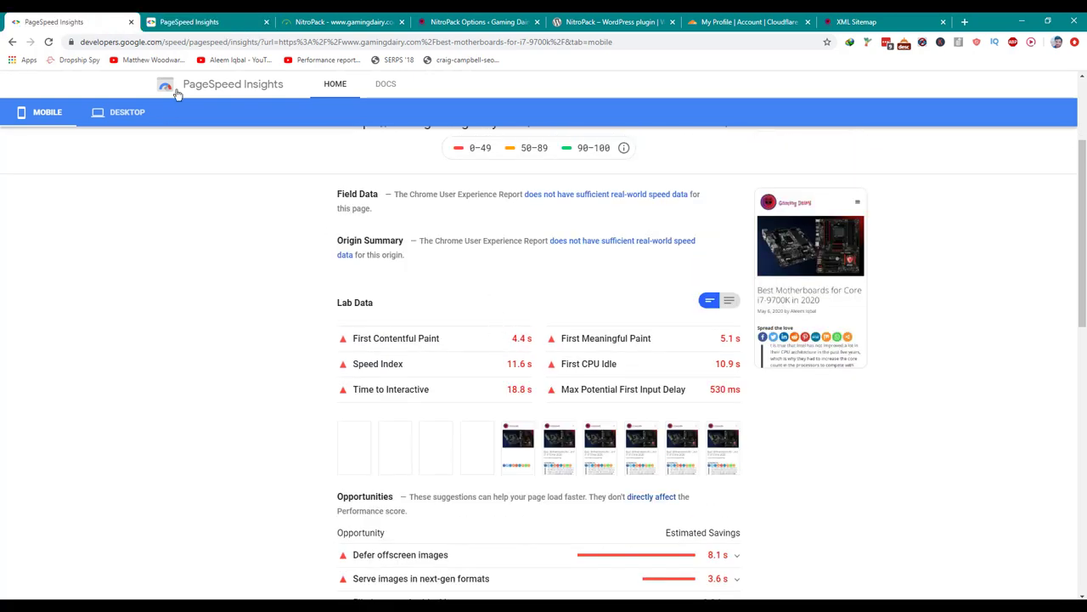
{"action": "key", "text": "ctrl+Tab"}
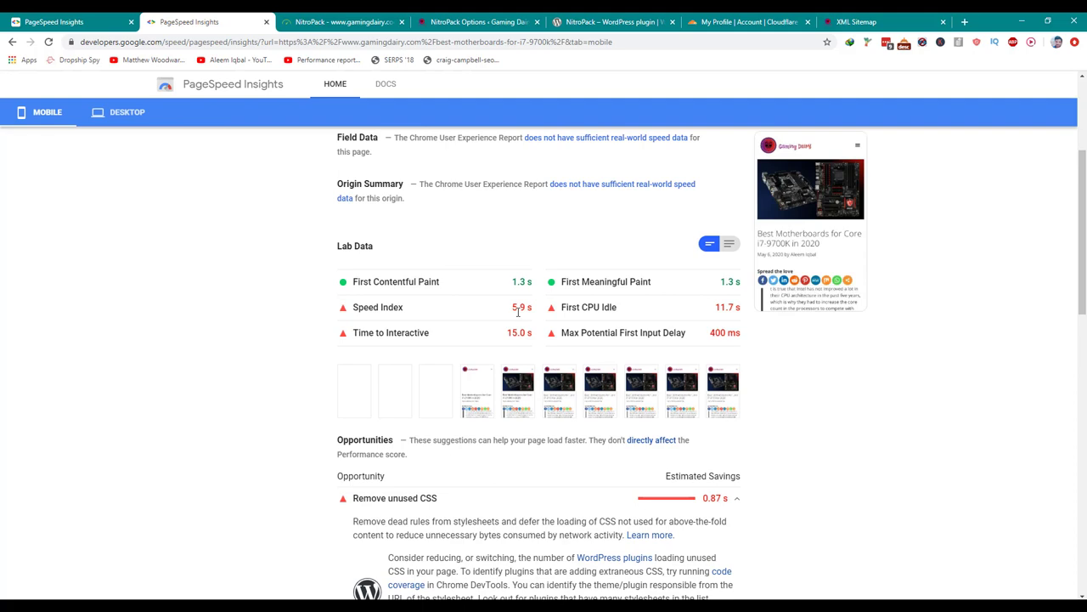
{"action": "left_click", "coordinate": [38, 17]}
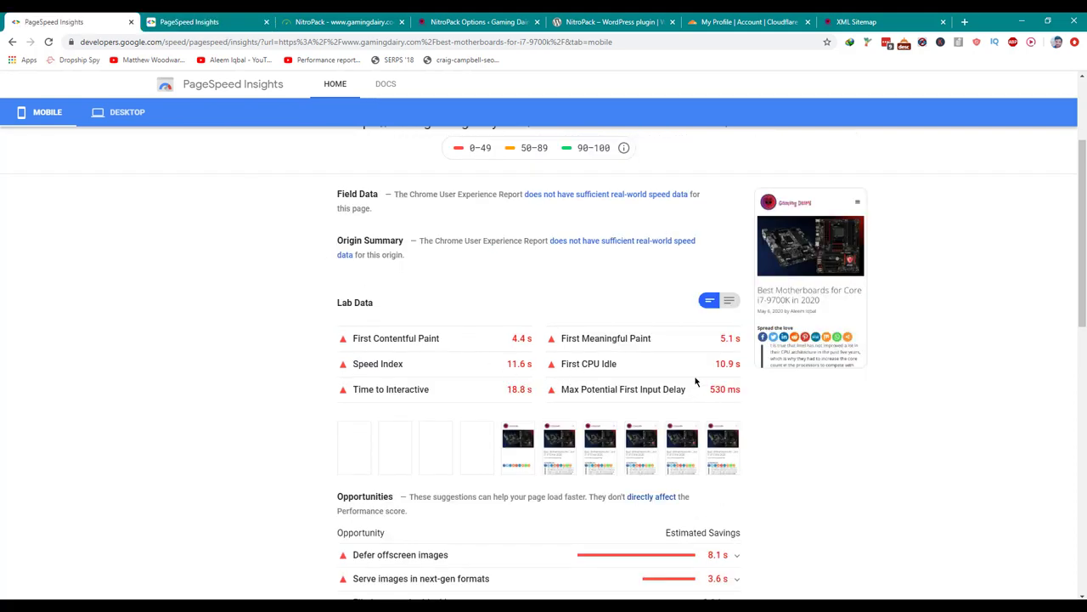
{"action": "left_click", "coordinate": [241, 25]}
{"action": "left_click", "coordinate": [113, 17]}
{"action": "key", "text": "ctrl+Tab"}
{"action": "scroll", "coordinate": [639, 281], "scroll_direction": "down", "scroll_amount": 10}
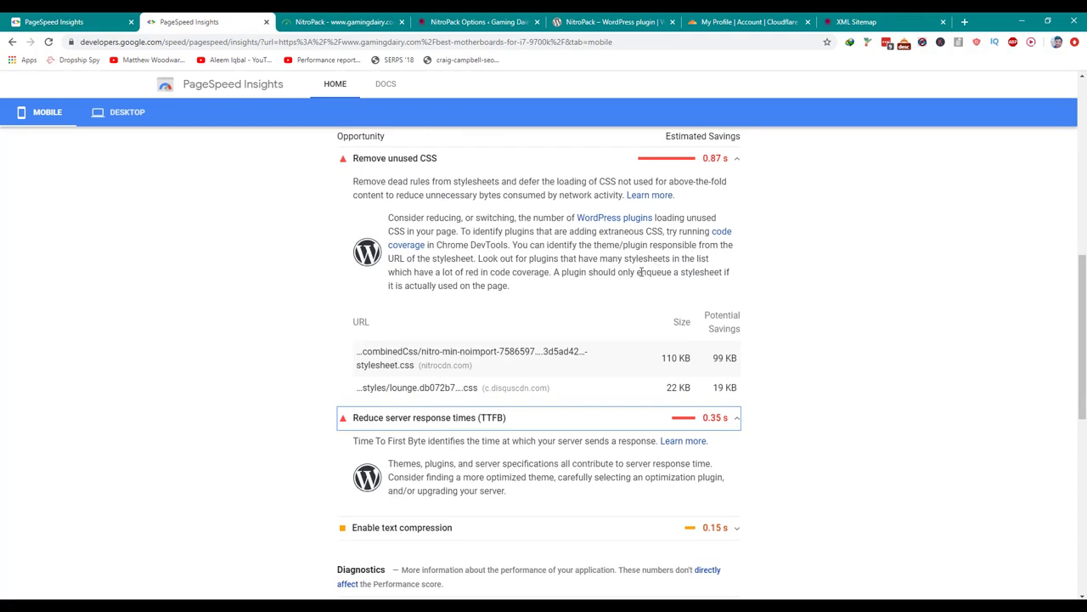
{"action": "scroll", "coordinate": [639, 281], "scroll_direction": "down", "scroll_amount": 2}
{"action": "scroll", "coordinate": [639, 281], "scroll_direction": "up", "scroll_amount": 2}
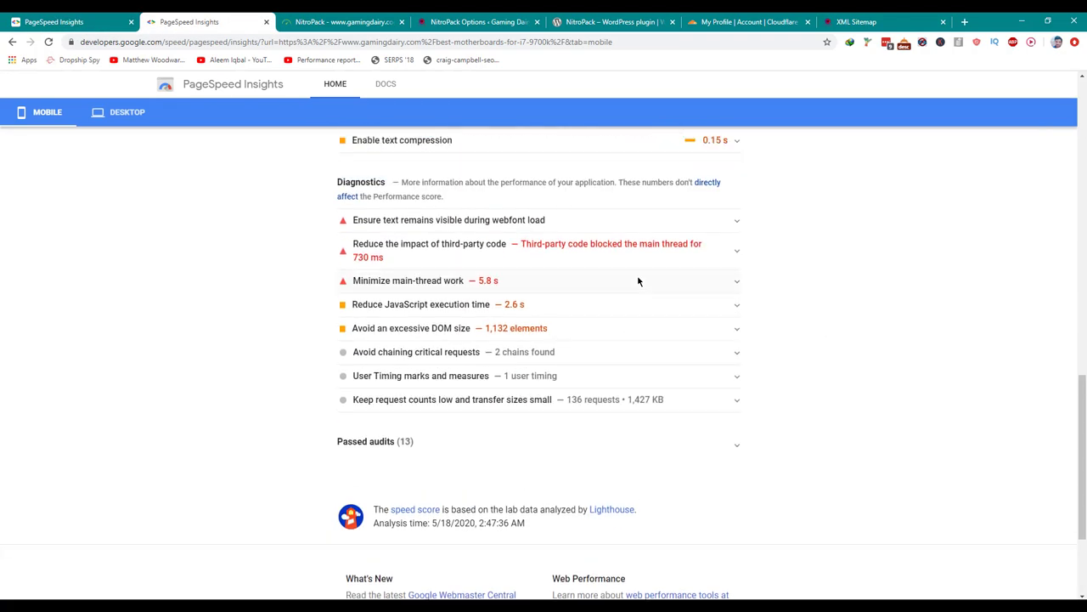
{"action": "scroll", "coordinate": [638, 282], "scroll_direction": "up", "scroll_amount": 15}
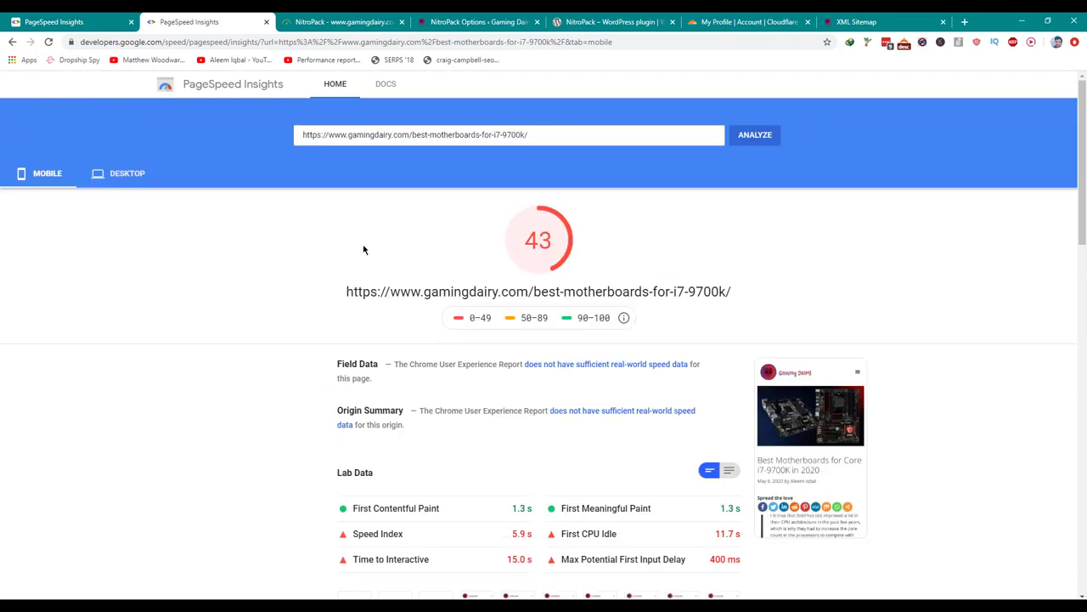
{"action": "scroll", "coordinate": [172, 274], "scroll_direction": "down", "scroll_amount": 7}
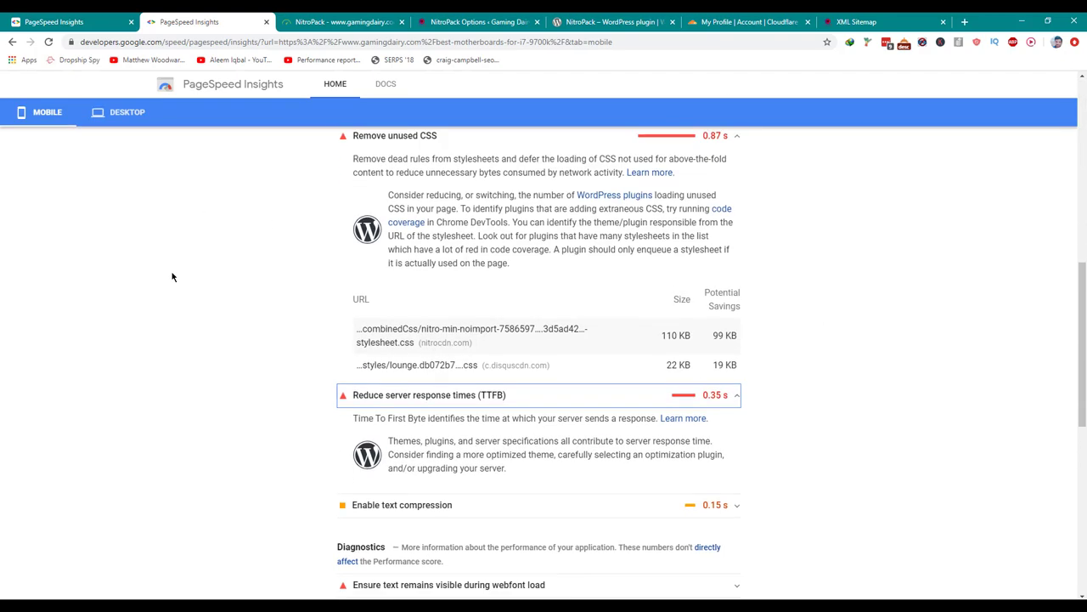
{"action": "scroll", "coordinate": [173, 274], "scroll_direction": "down", "scroll_amount": 4}
Expand 'Reduce the impact of third-party code', showing Disqus blocking the main thread 693 ms.
{"action": "left_click", "coordinate": [412, 249]}
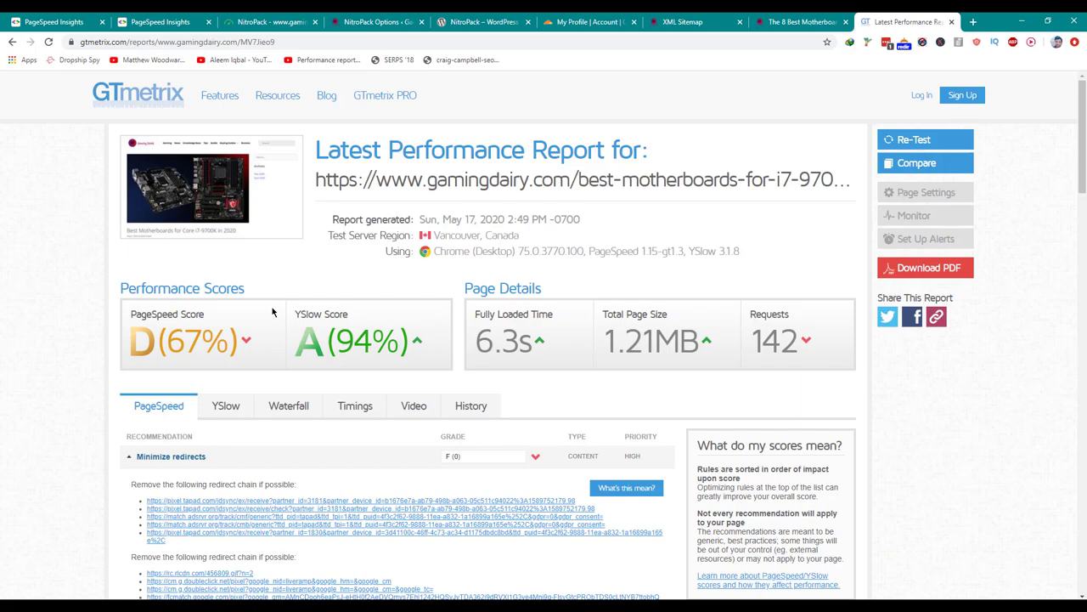
{"action": "scroll", "coordinate": [271, 312], "scroll_direction": "down", "scroll_amount": 5}
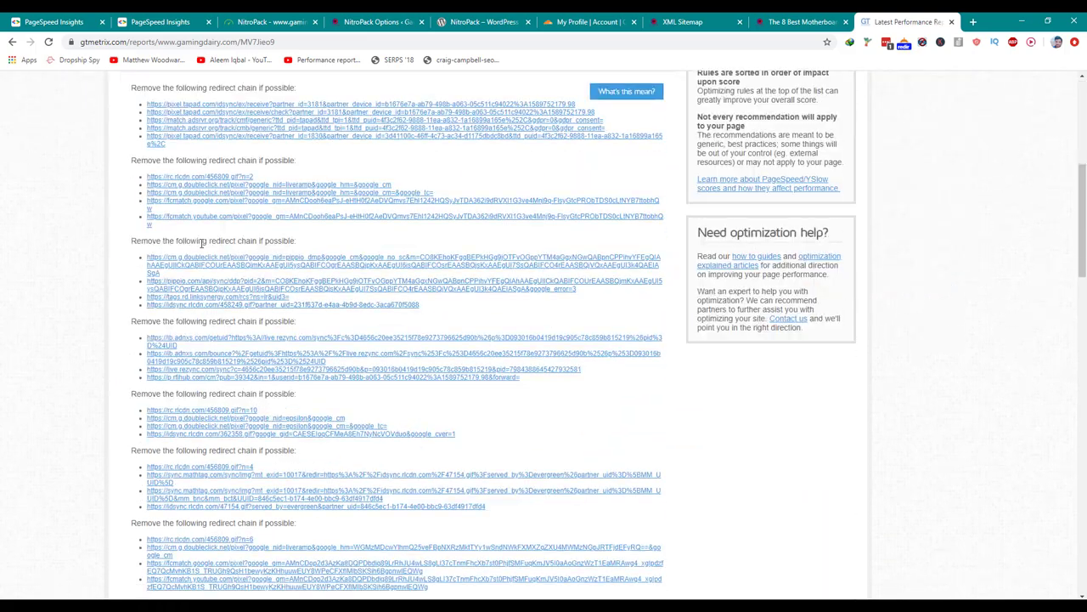
Read GTmetrix's Minimize redirects and Leverage browser caching items, then return to WordPress NitroPack Options.
{"action": "scroll", "coordinate": [212, 256], "scroll_direction": "up", "scroll_amount": 3}
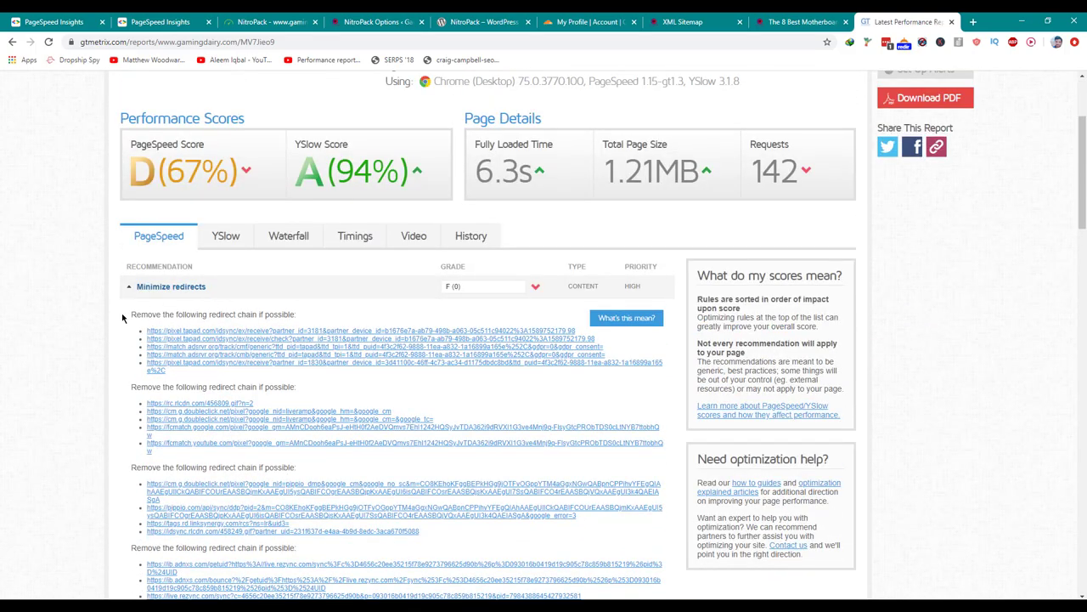
{"action": "left_click_drag", "start_coordinate": [122, 318], "coordinate": [252, 376]}
{"action": "scroll", "coordinate": [252, 376], "scroll_direction": "down", "scroll_amount": 3}
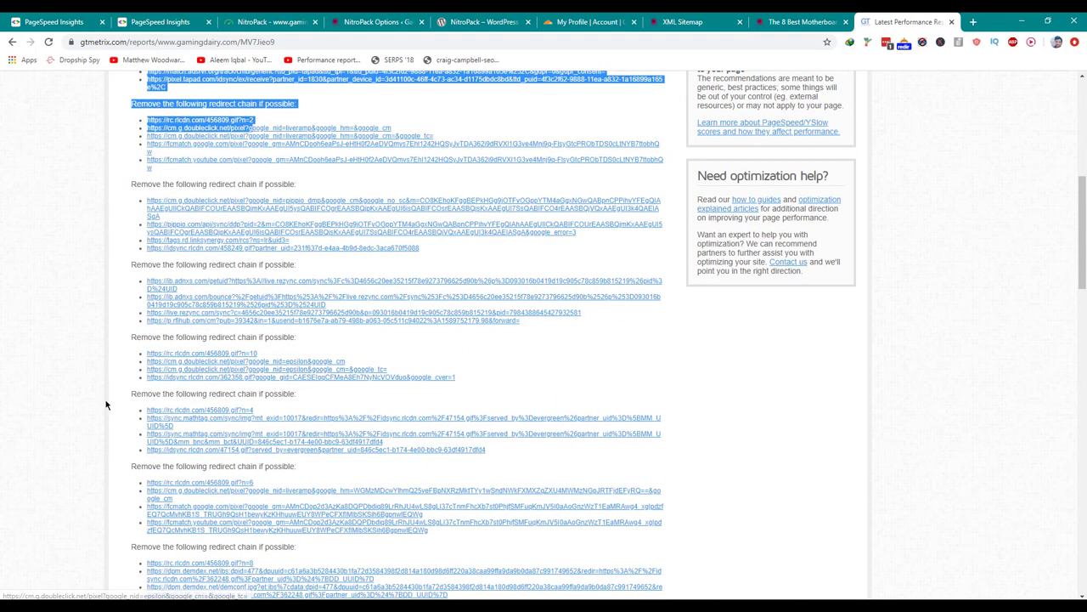
{"action": "scroll", "coordinate": [105, 405], "scroll_direction": "down", "scroll_amount": 10}
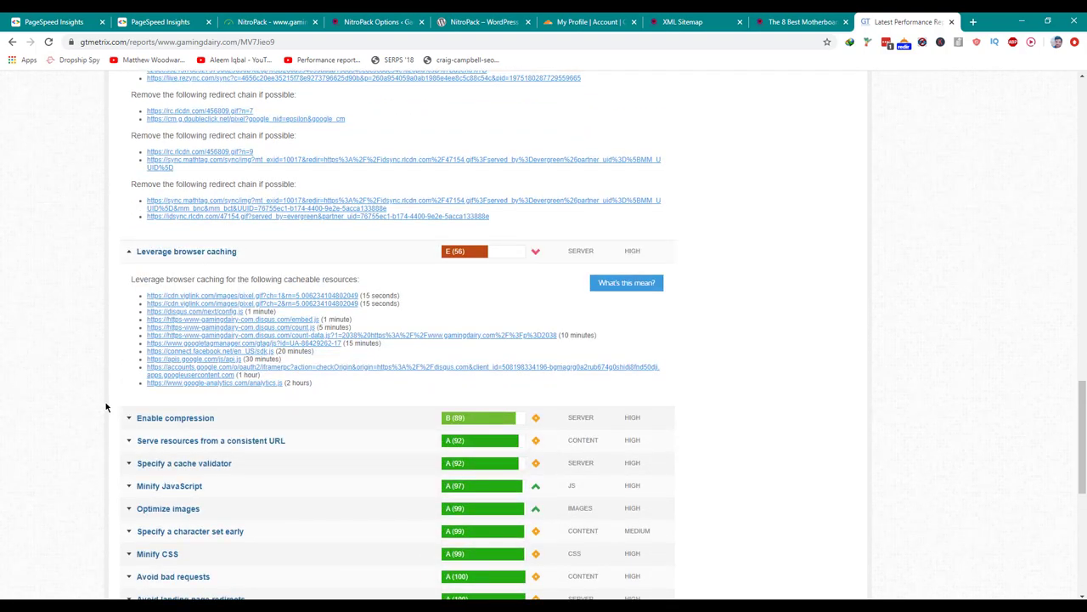
{"action": "scroll", "coordinate": [105, 406], "scroll_direction": "up", "scroll_amount": 15}
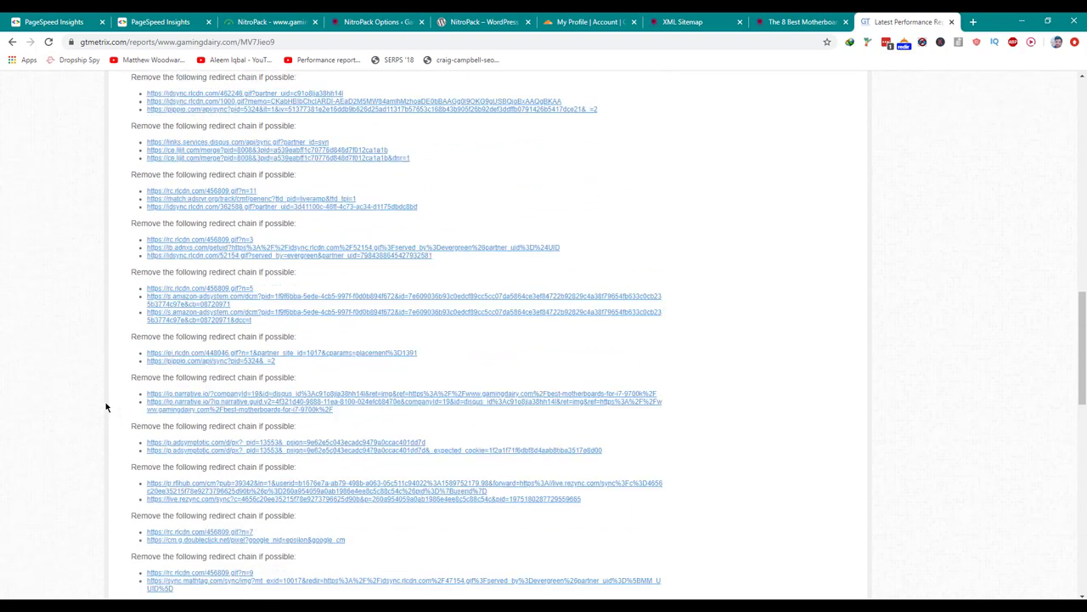
{"action": "left_click", "coordinate": [342, 25]}
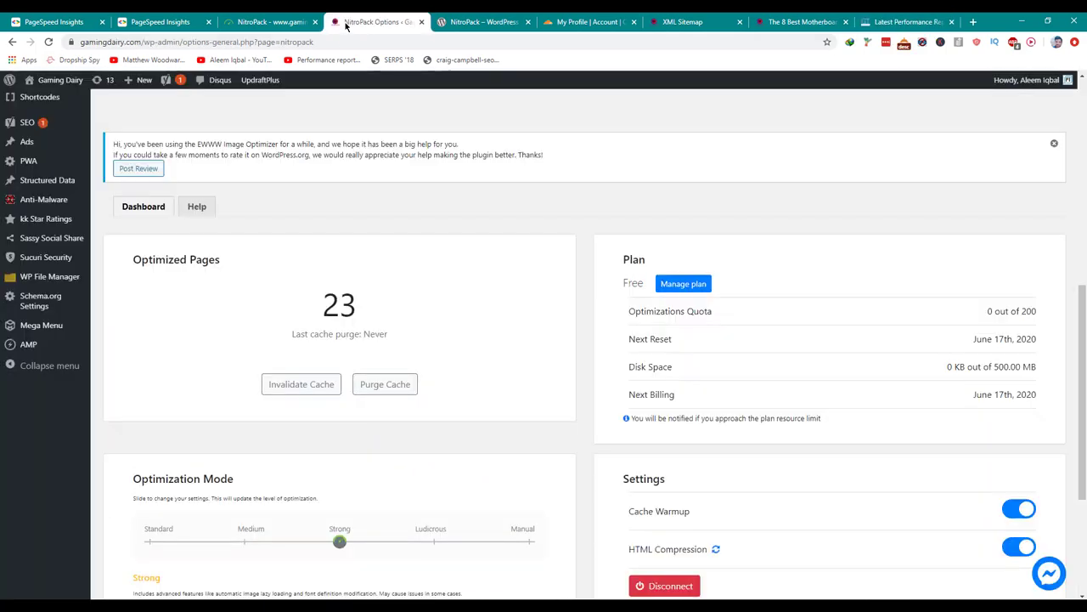
Search the plugin directory for 'Disqus', then install and activate Disqus Conditional Load.
{"action": "scroll", "coordinate": [85, 290], "scroll_direction": "up", "scroll_amount": 3}
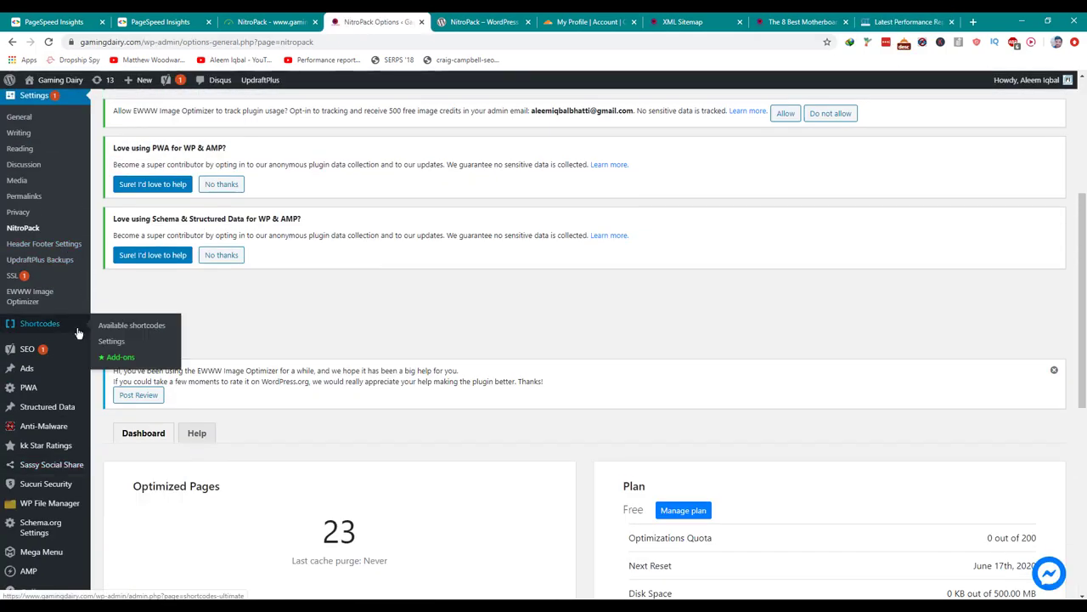
{"action": "scroll", "coordinate": [80, 340], "scroll_direction": "up", "scroll_amount": 2}
{"action": "mouse_move", "coordinate": [73, 209]}
{"action": "left_click", "coordinate": [113, 225]}
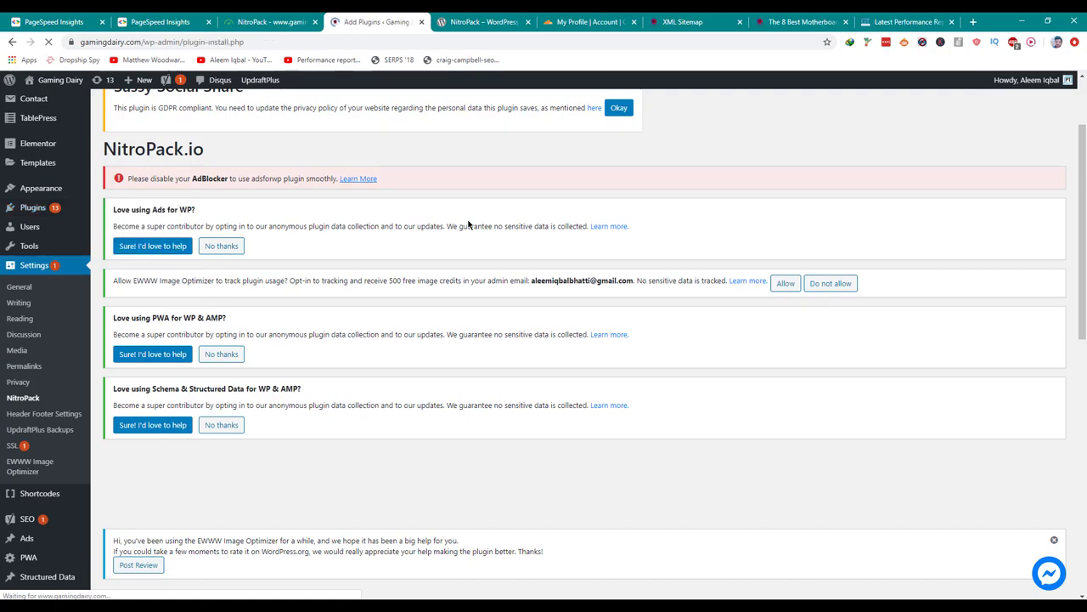
{"action": "scroll", "coordinate": [468, 225], "scroll_direction": "down", "scroll_amount": 8}
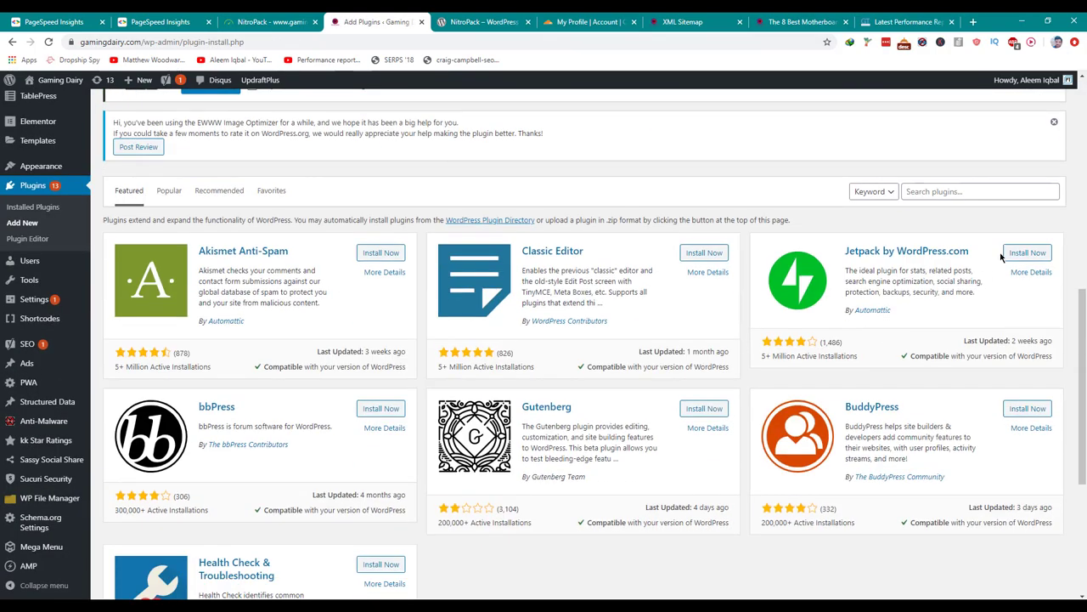
{"action": "type", "text": "Disqus"}
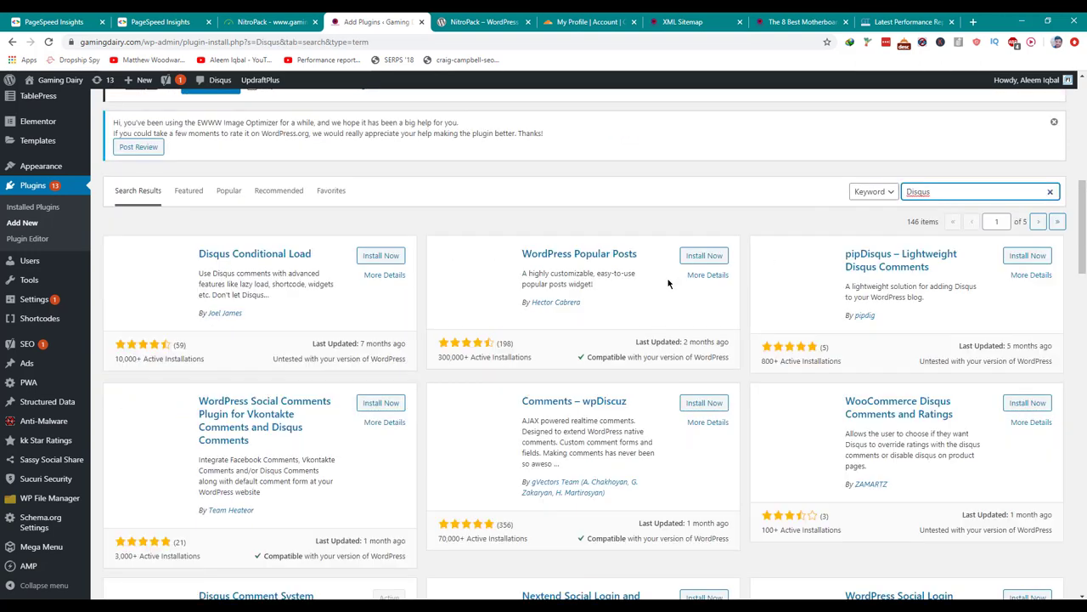
{"action": "scroll", "coordinate": [668, 283], "scroll_direction": "down", "scroll_amount": 1}
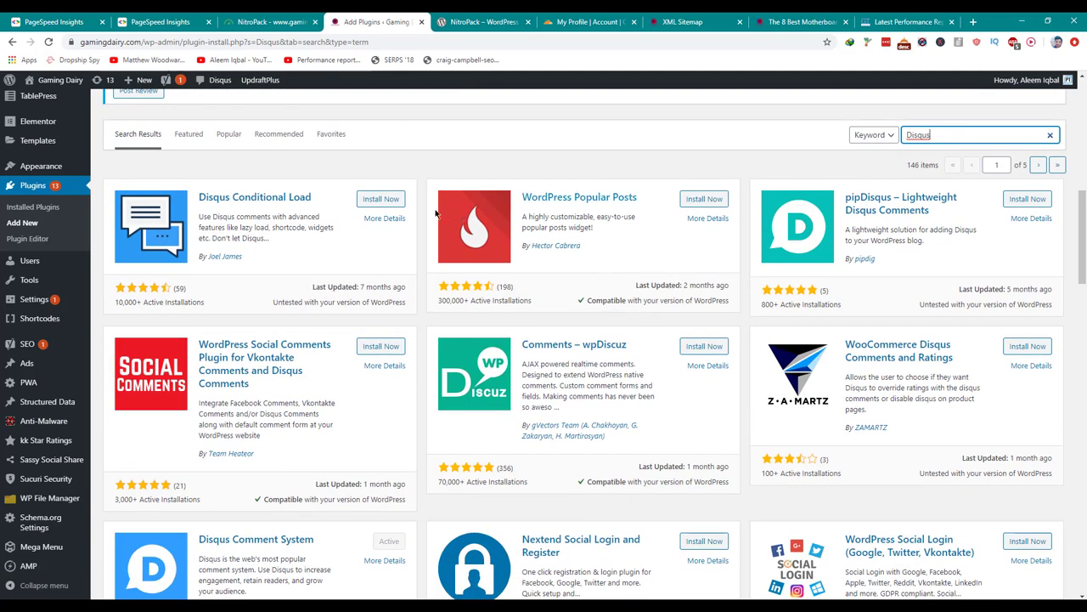
{"action": "left_click", "coordinate": [383, 203]}
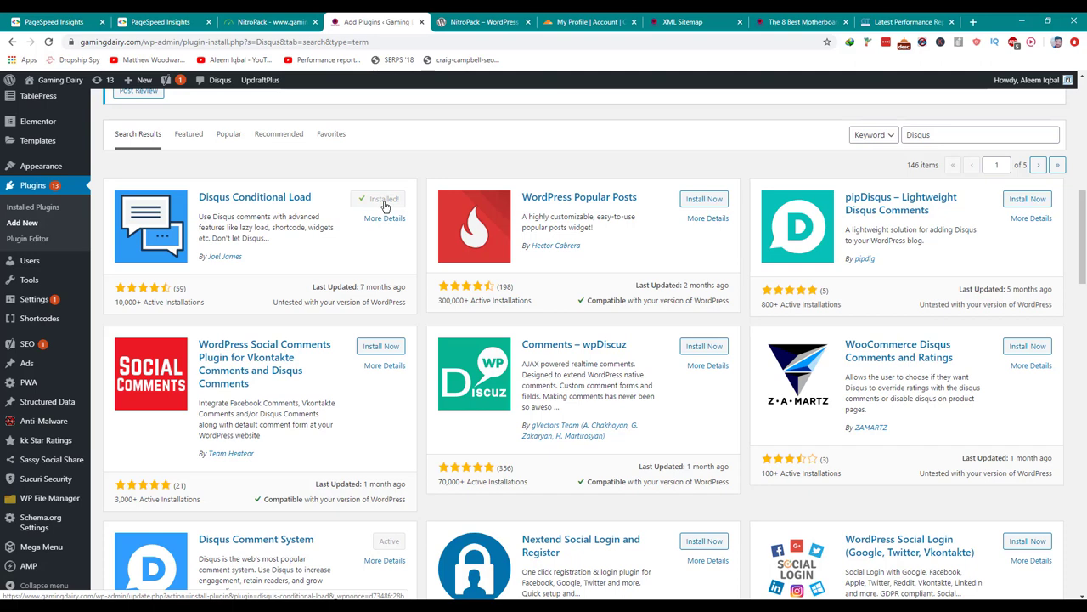
{"action": "left_click", "coordinate": [384, 201]}
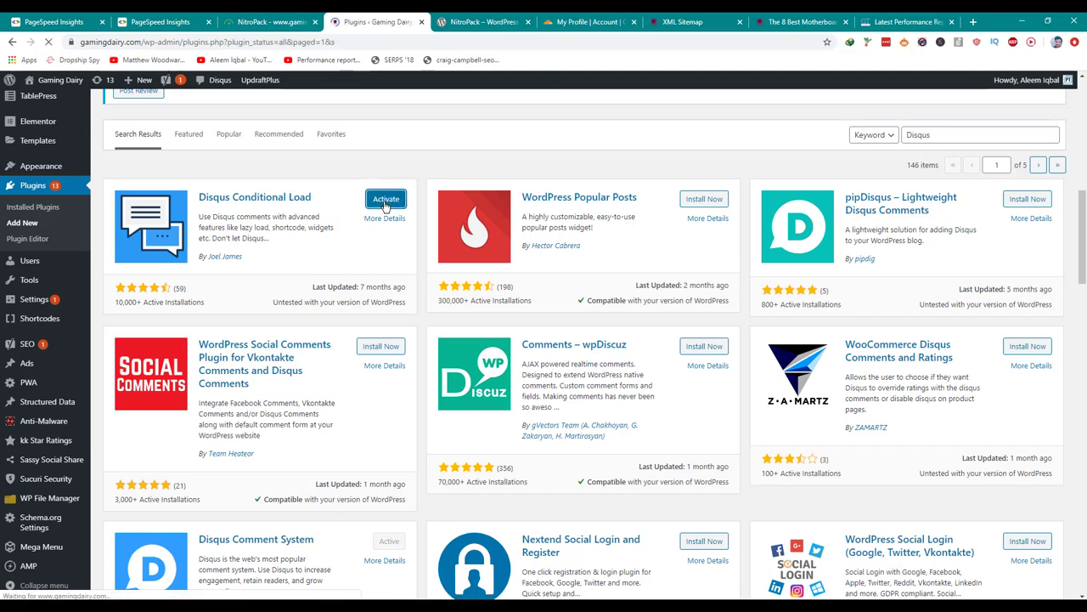
{"action": "scroll", "coordinate": [385, 206], "scroll_direction": "down", "scroll_amount": 10}
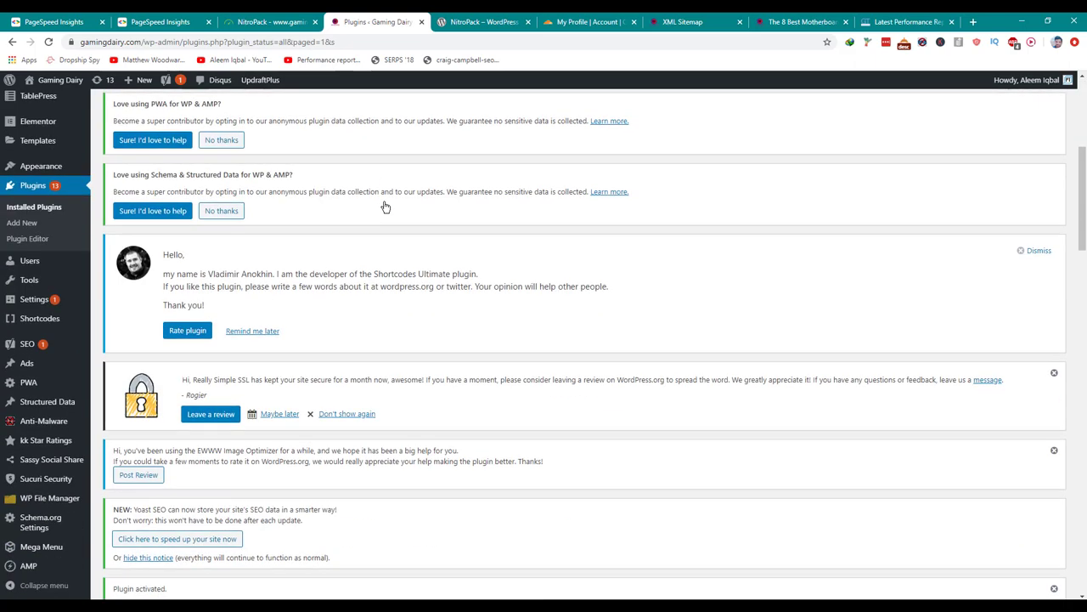
Reach the DCL Settings page through the plugin's Settings link after trying the Disqus menu.
{"action": "mouse_move", "coordinate": [220, 83]}
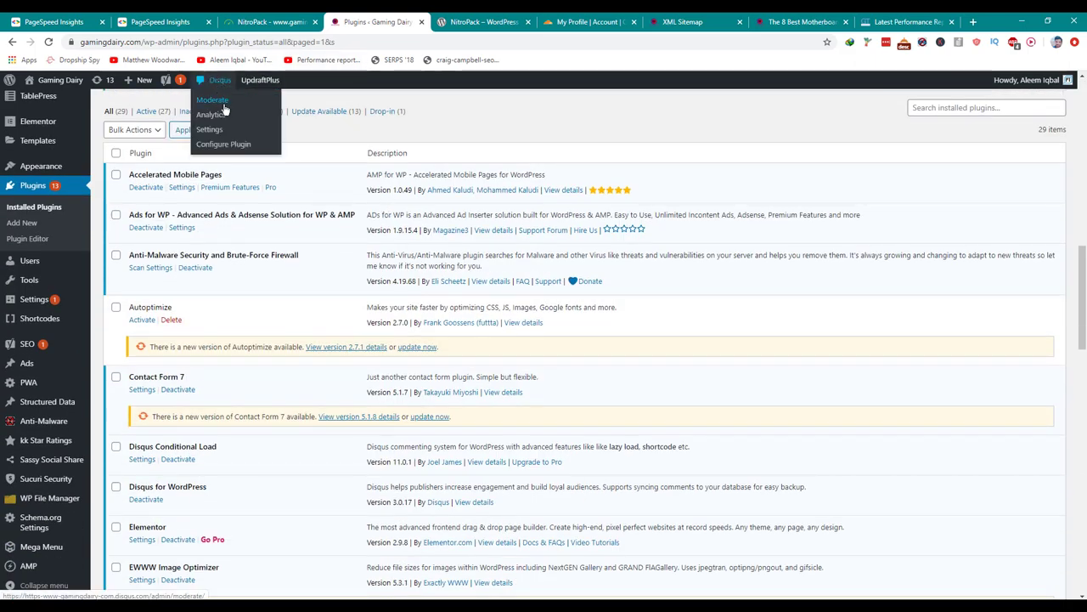
{"action": "left_click", "coordinate": [210, 129]}
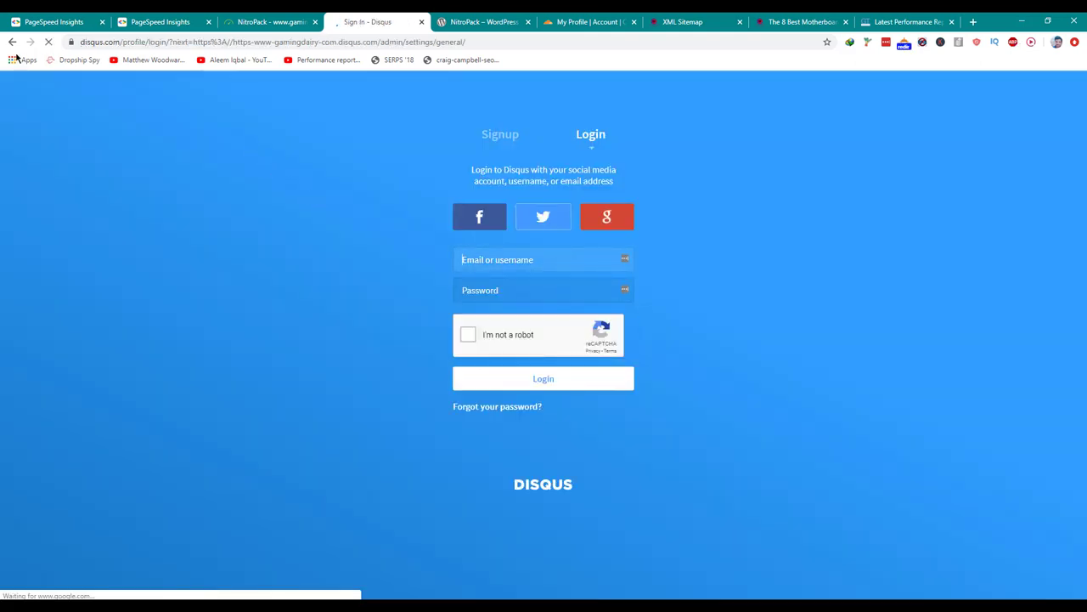
{"action": "left_click", "coordinate": [11, 44]}
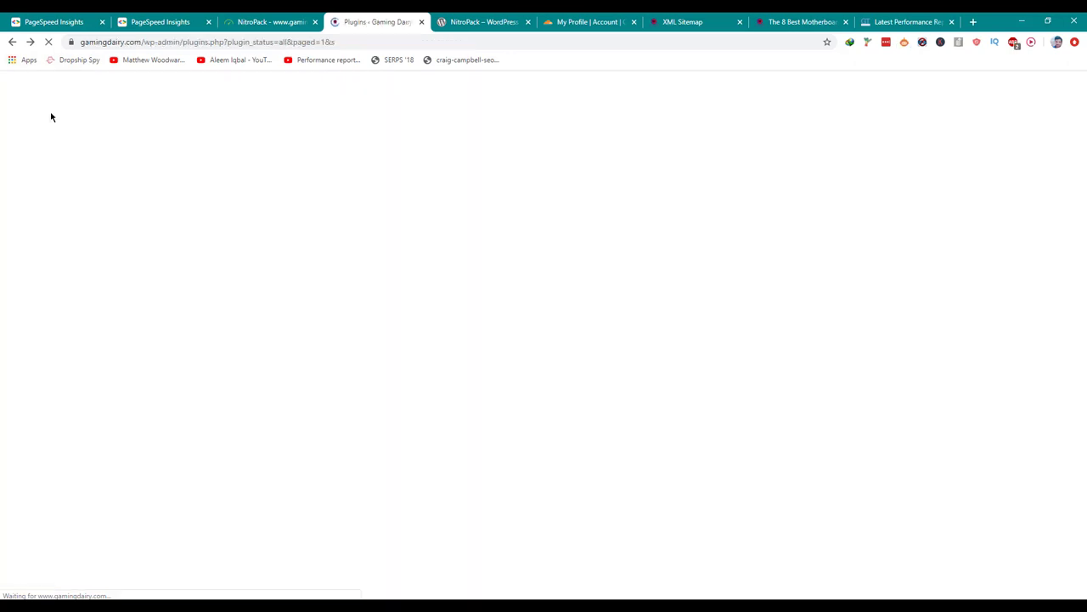
{"action": "scroll", "coordinate": [42, 255], "scroll_direction": "down", "scroll_amount": 2}
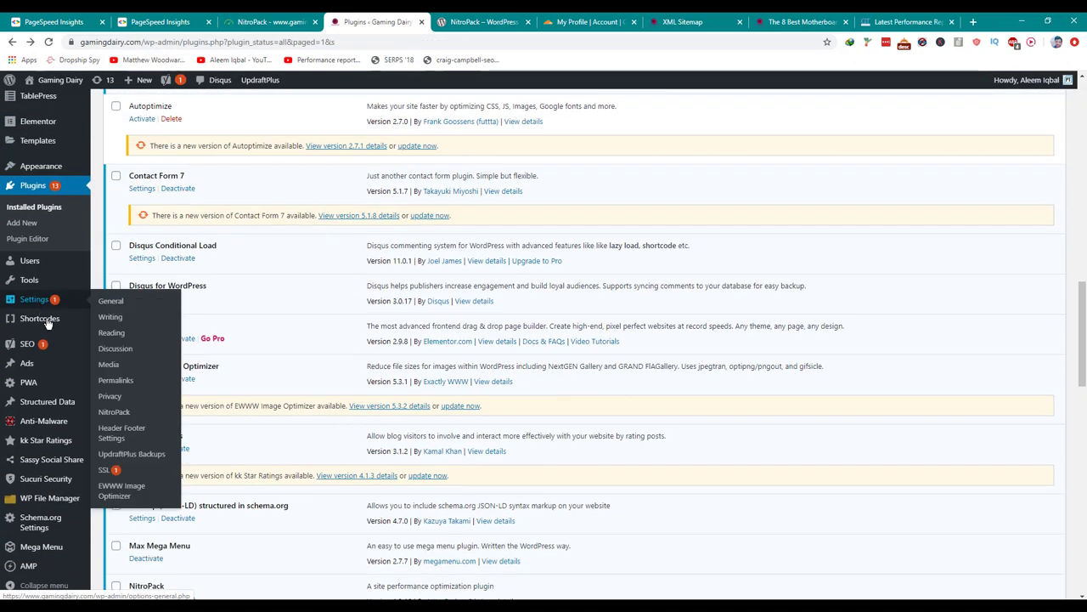
{"action": "mouse_move", "coordinate": [48, 310]}
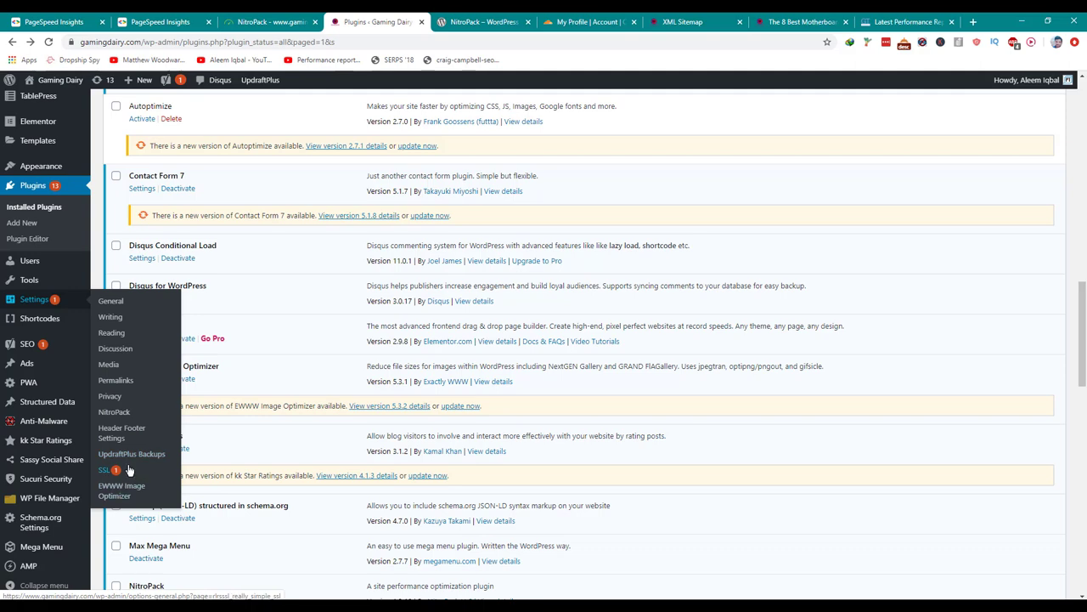
{"action": "scroll", "coordinate": [144, 357], "scroll_direction": "up", "scroll_amount": 2}
{"action": "scroll", "coordinate": [145, 357], "scroll_direction": "down", "scroll_amount": 1}
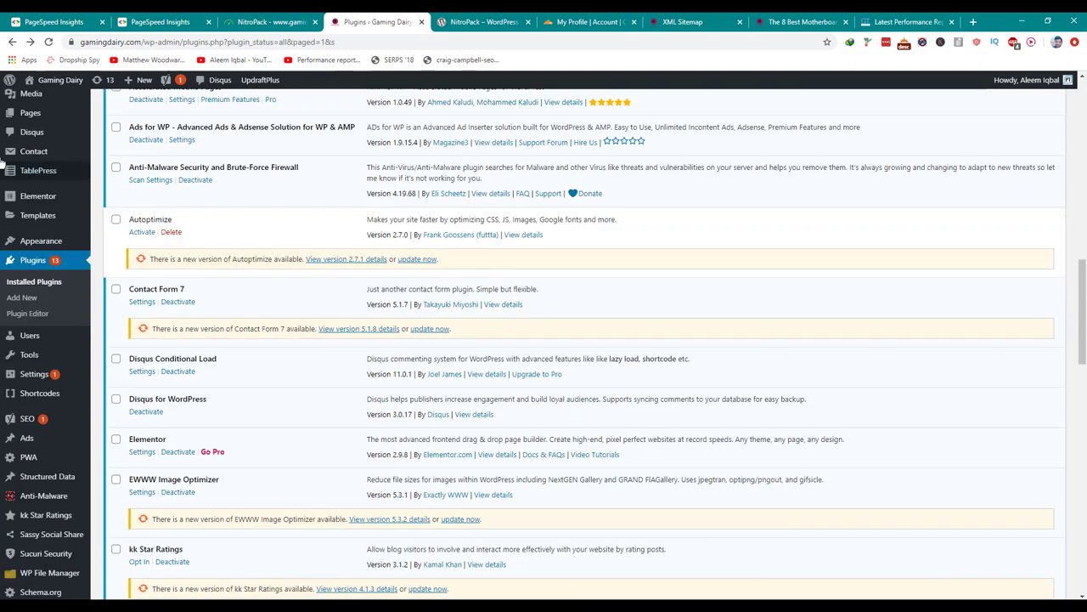
{"action": "left_click", "coordinate": [142, 373]}
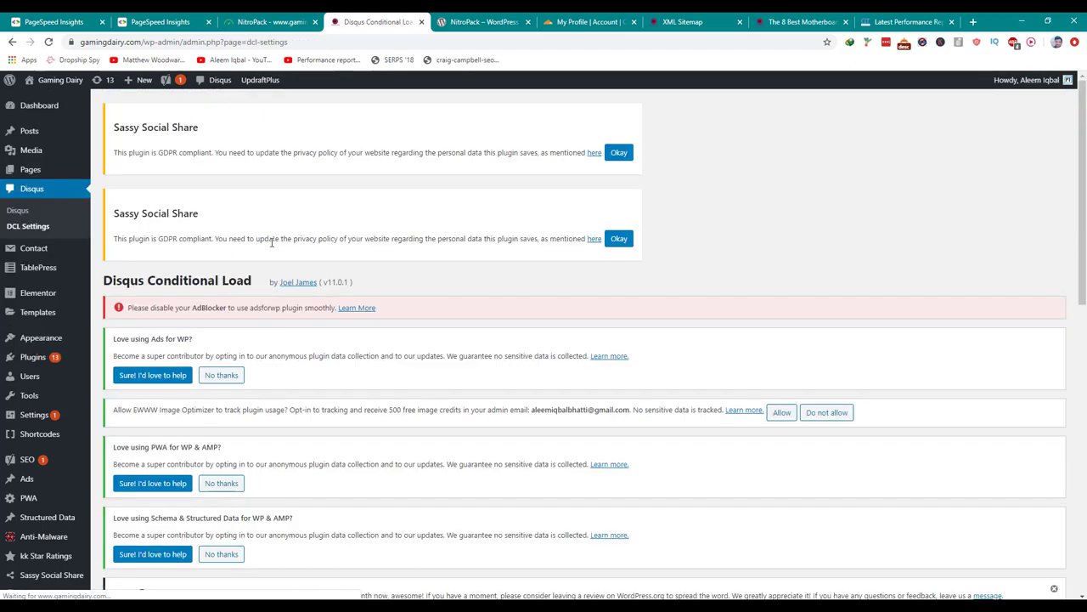
Check the Disqus loading modes and keep On Scroll selected.
{"action": "scroll", "coordinate": [273, 248], "scroll_direction": "down", "scroll_amount": 6}
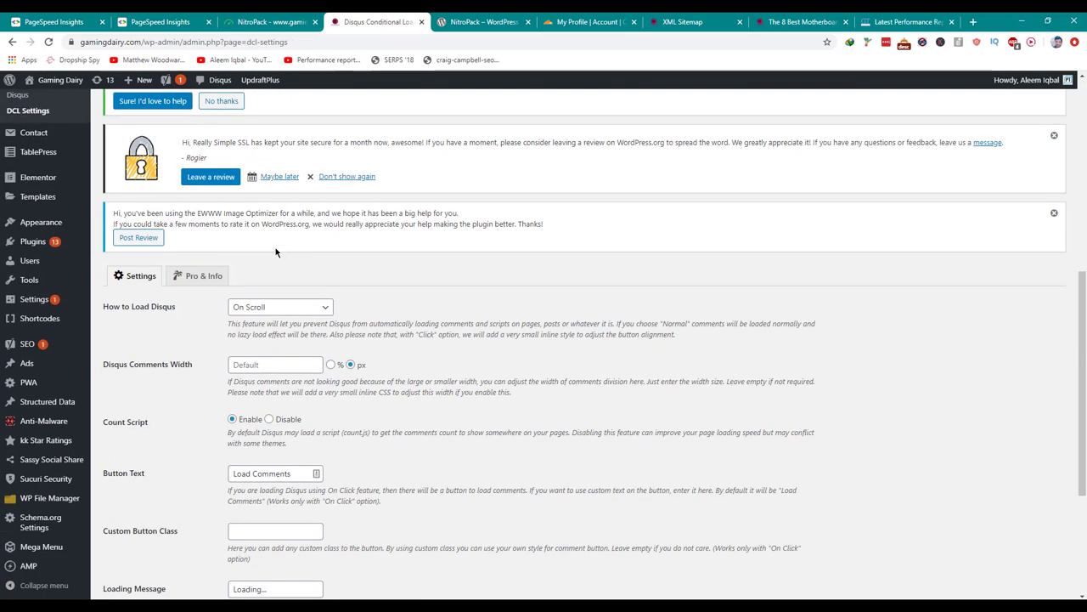
{"action": "scroll", "coordinate": [276, 252], "scroll_direction": "down", "scroll_amount": 1}
{"action": "left_click", "coordinate": [277, 251]}
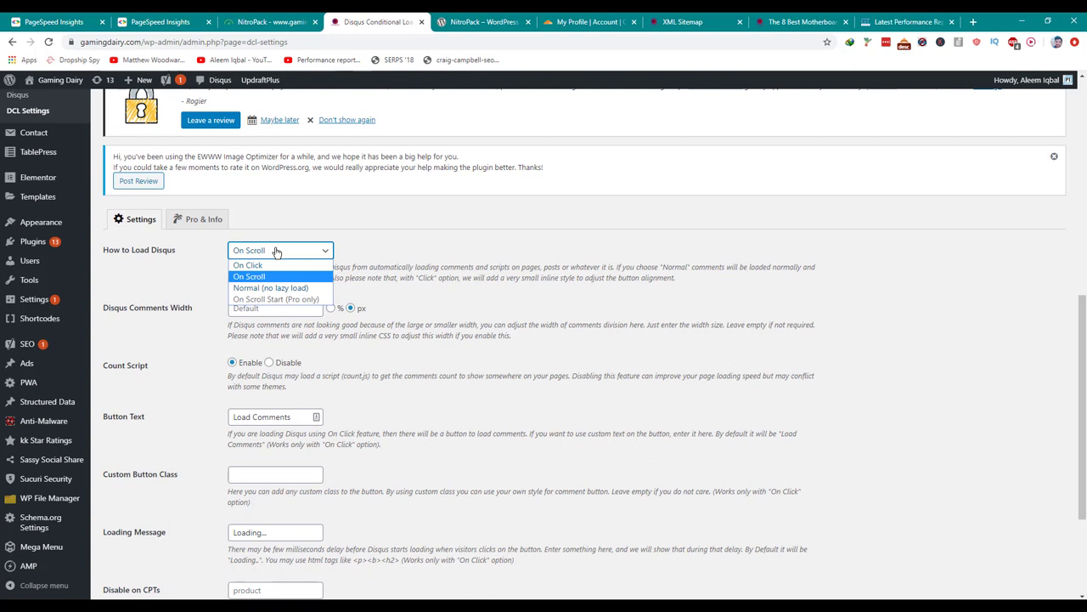
{"action": "left_click", "coordinate": [276, 250]}
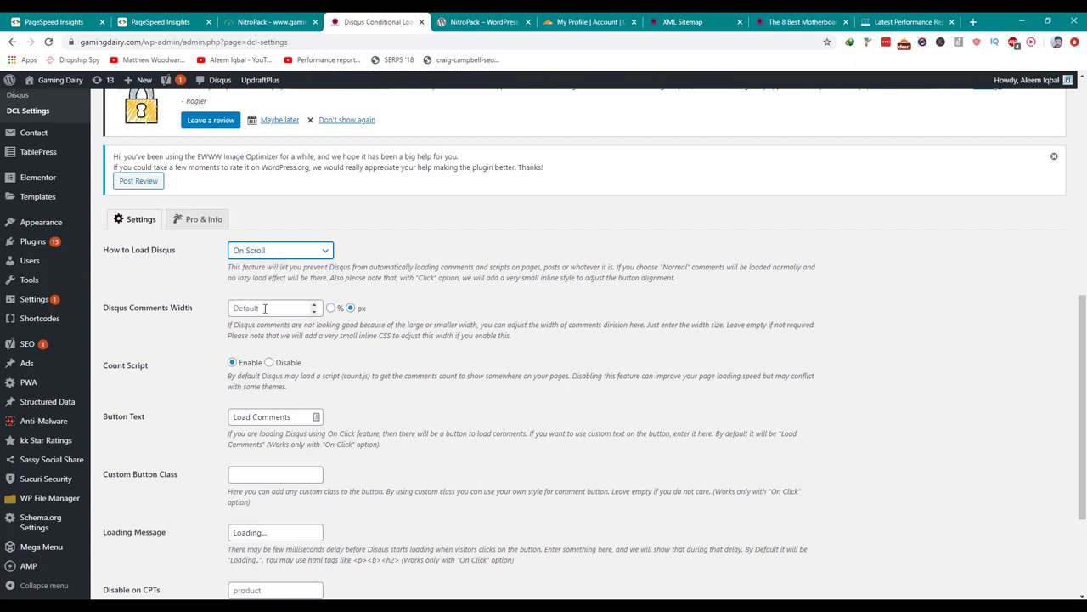
Scroll to the bottom of DCL Settings, then bring NitroPack's Billing page forward.
{"action": "scroll", "coordinate": [209, 336], "scroll_direction": "down", "scroll_amount": 2}
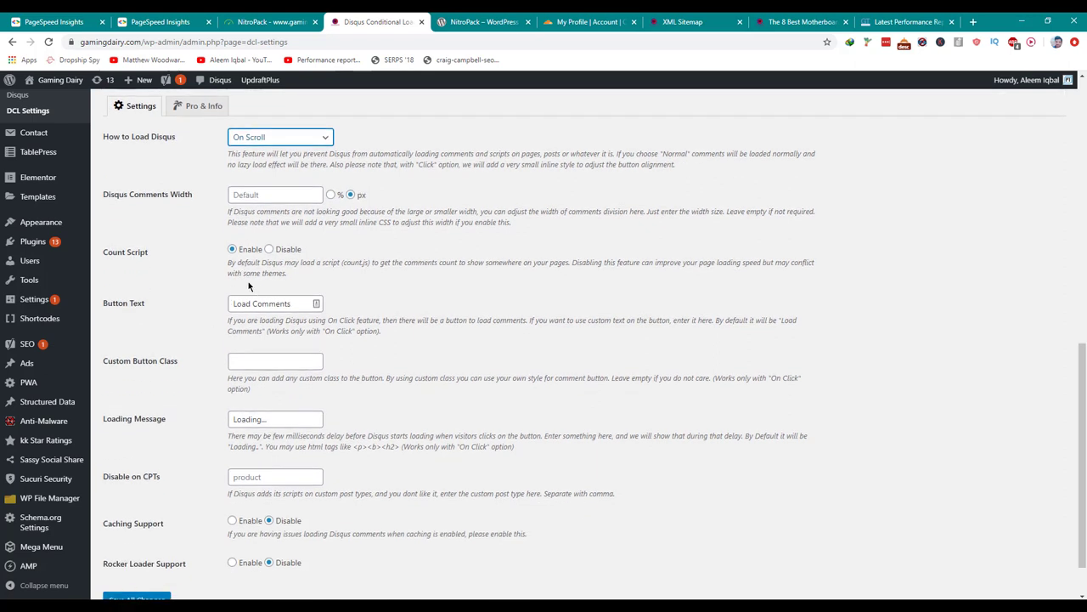
{"action": "scroll", "coordinate": [227, 384], "scroll_direction": "down", "scroll_amount": 1}
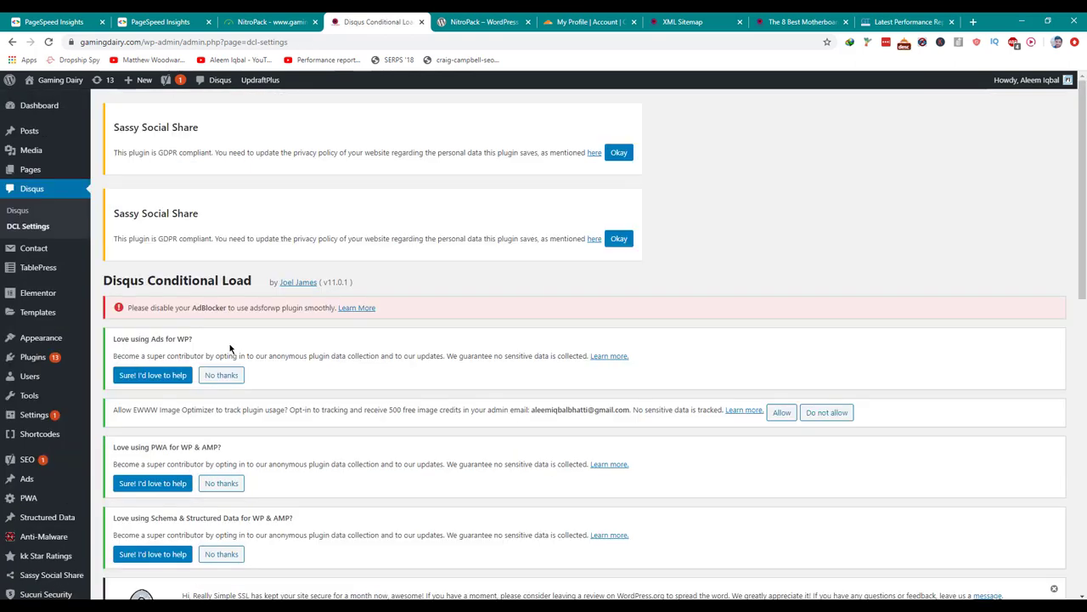
{"action": "scroll", "coordinate": [226, 361], "scroll_direction": "down", "scroll_amount": 15}
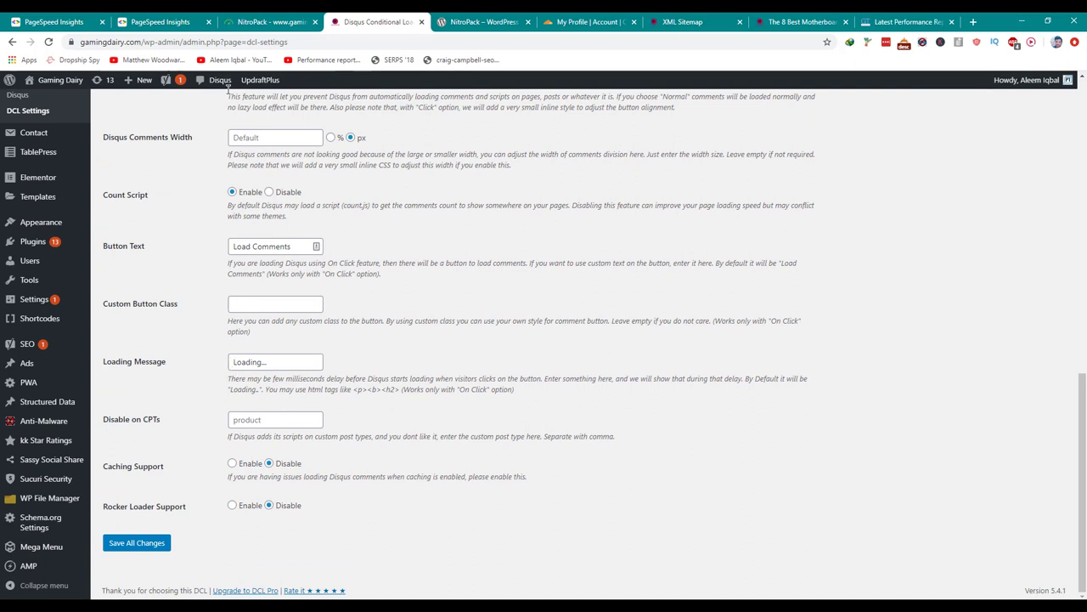
{"action": "left_click", "coordinate": [244, 21]}
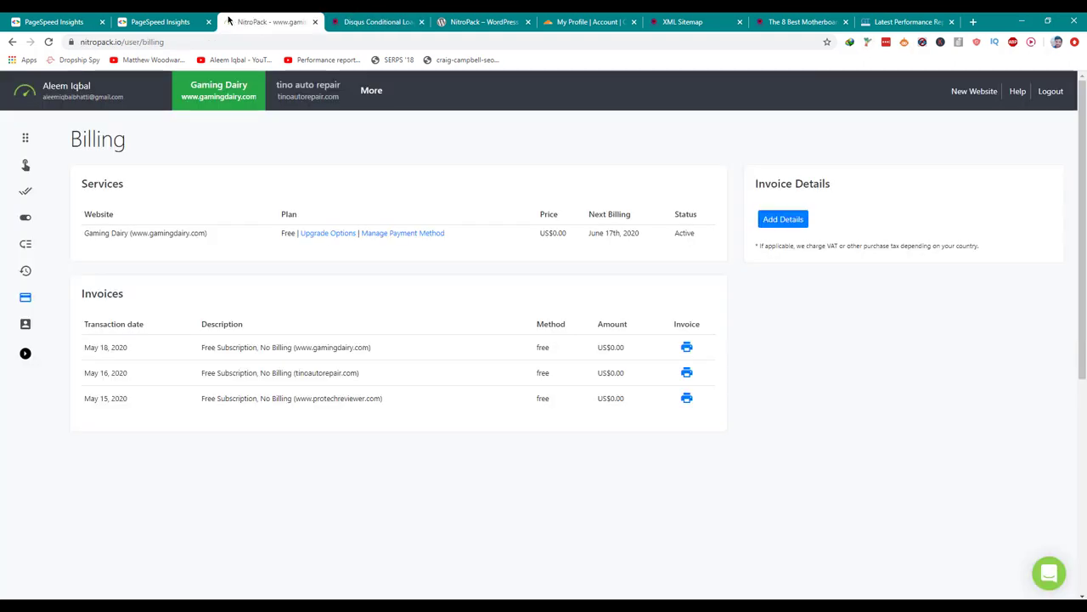
Purge the entire site cache from the NitroPack dashboard, then return to the GTmetrix report.
{"action": "left_click", "coordinate": [170, 22]}
{"action": "left_click", "coordinate": [264, 22]}
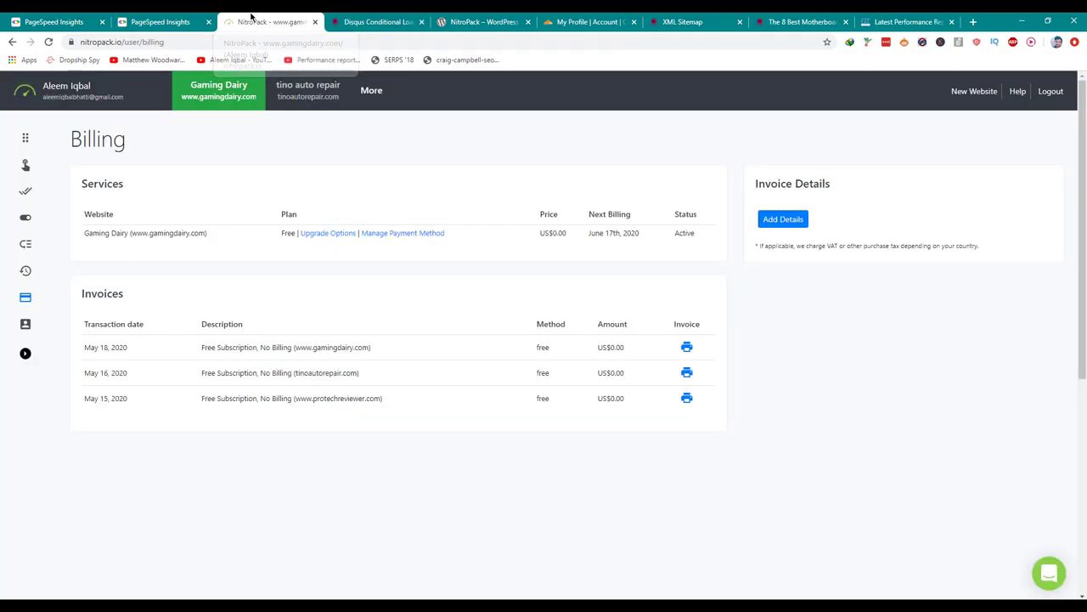
{"action": "left_click", "coordinate": [26, 146]}
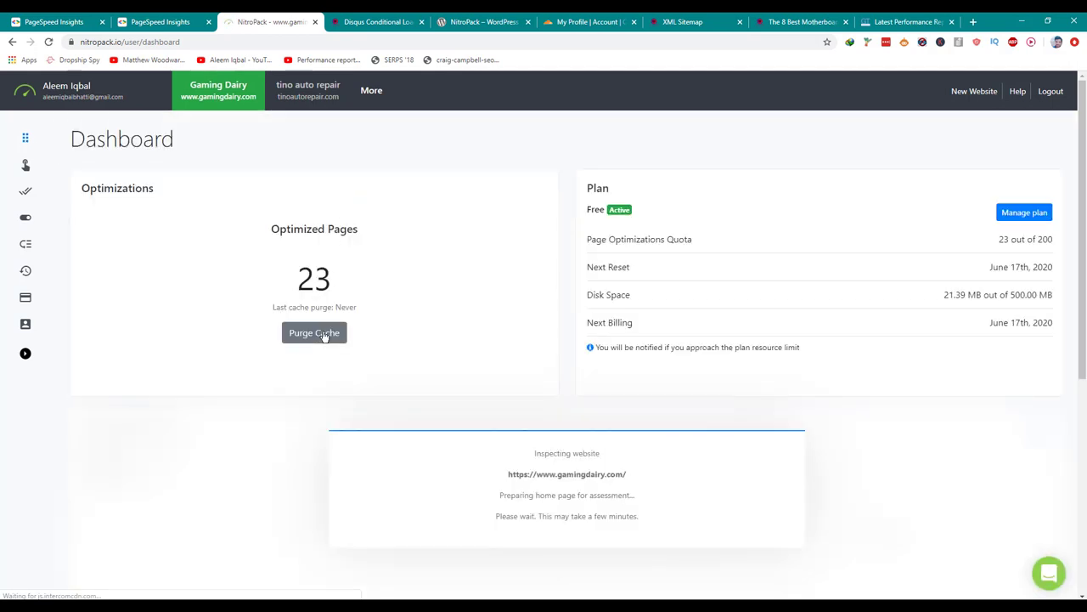
{"action": "left_click", "coordinate": [321, 333]}
{"action": "left_click", "coordinate": [610, 108]}
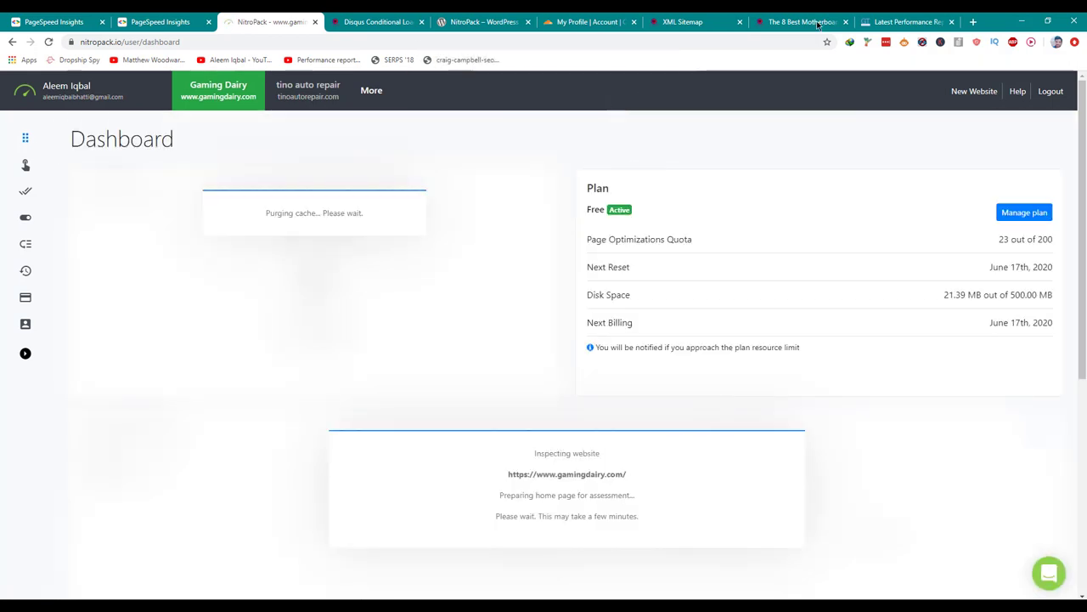
{"action": "left_click", "coordinate": [922, 16]}
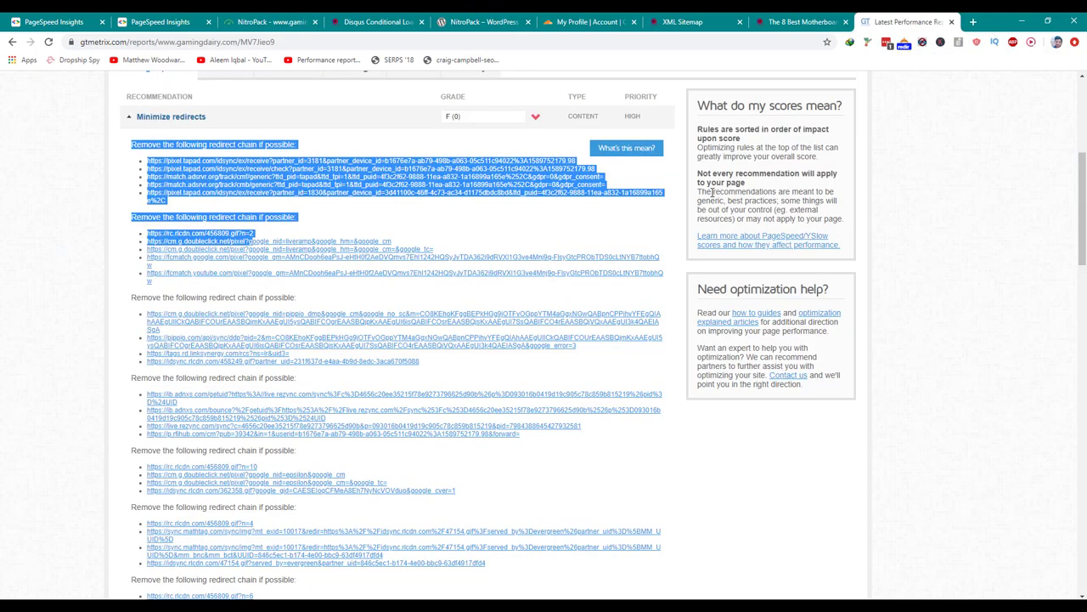
Re-test the motherboards page in GTmetrix, getting a 97% PageSpeed score.
{"action": "scroll", "coordinate": [903, 140], "scroll_direction": "up", "scroll_amount": 4}
{"action": "left_click", "coordinate": [903, 140]}
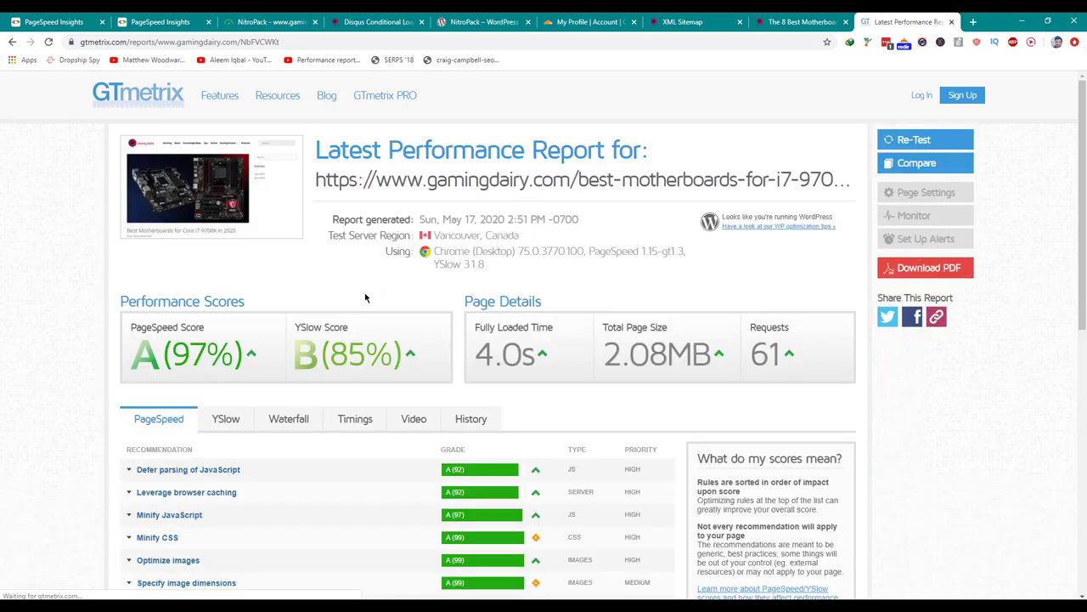
{"action": "double_click", "coordinate": [192, 354]}
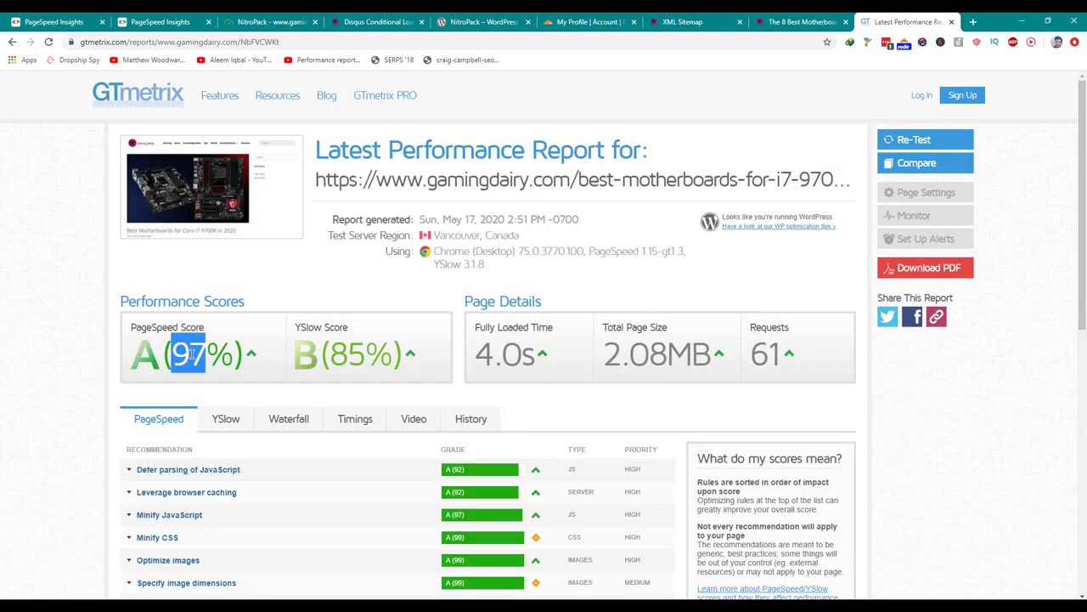
Open MSI-MEG-Z390-GODLIKE.png from the Waterfall request list in a new tab.
{"action": "left_click", "coordinate": [316, 422]}
{"action": "scroll", "coordinate": [316, 422], "scroll_direction": "down", "scroll_amount": 2}
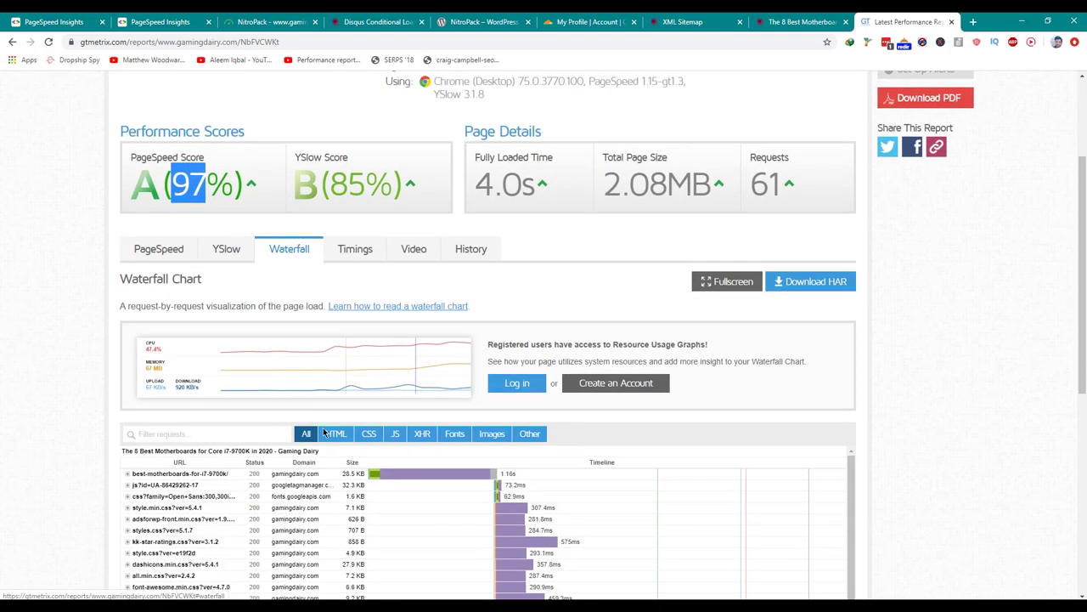
{"action": "left_click", "coordinate": [353, 474]}
{"action": "scroll", "coordinate": [348, 506], "scroll_direction": "down", "scroll_amount": 3}
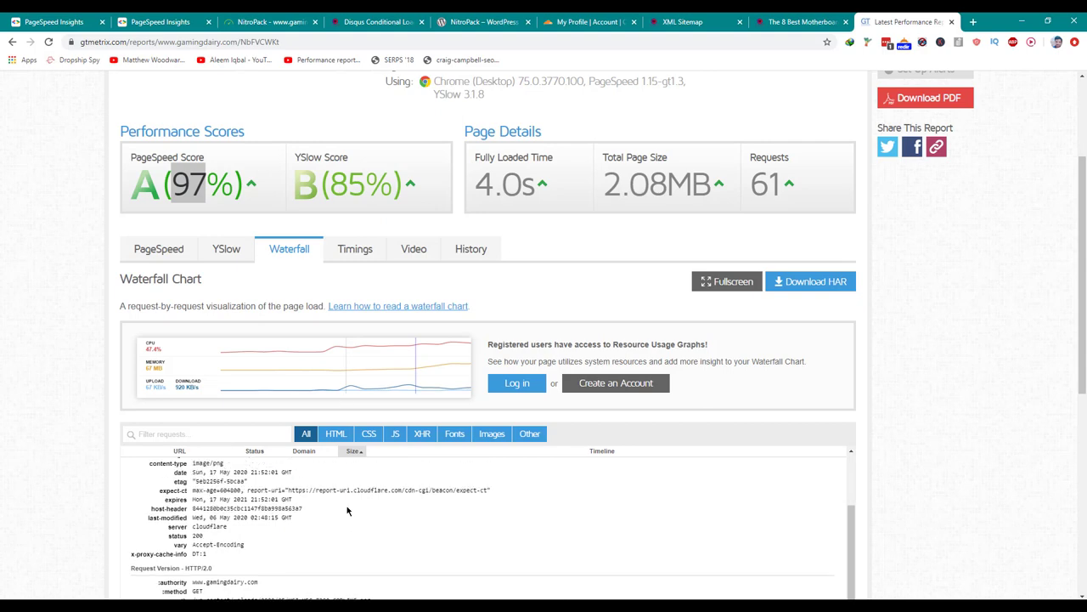
{"action": "scroll", "coordinate": [347, 508], "scroll_direction": "up", "scroll_amount": 3}
{"action": "left_click", "coordinate": [349, 513]}
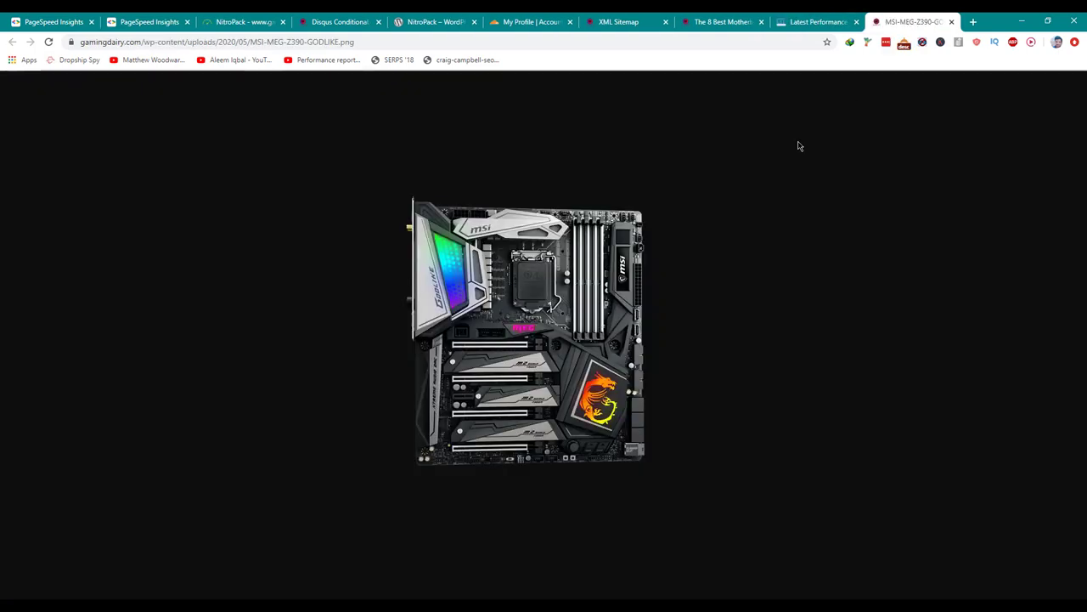
Save MSI-MEG-Z390-GODLIKE.png and upload it to tinypng.com for compression.
{"action": "key", "text": "ctrl+s"}
{"action": "key", "text": "Return"}
{"action": "key", "text": "ctrl+t"}
{"action": "type", "text": "t"}
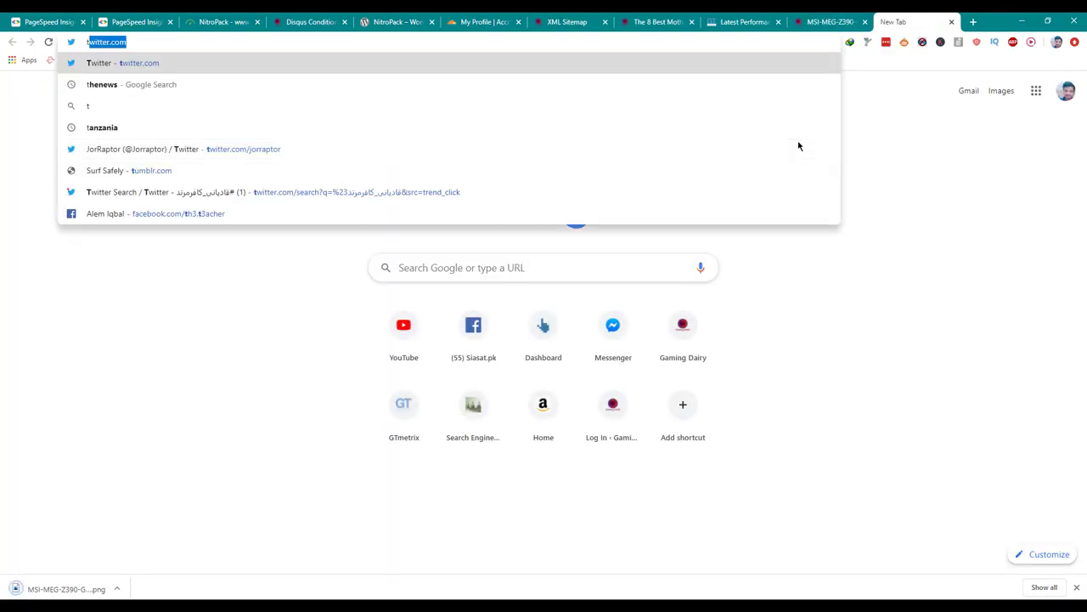
{"action": "type", "text": "inyp"}
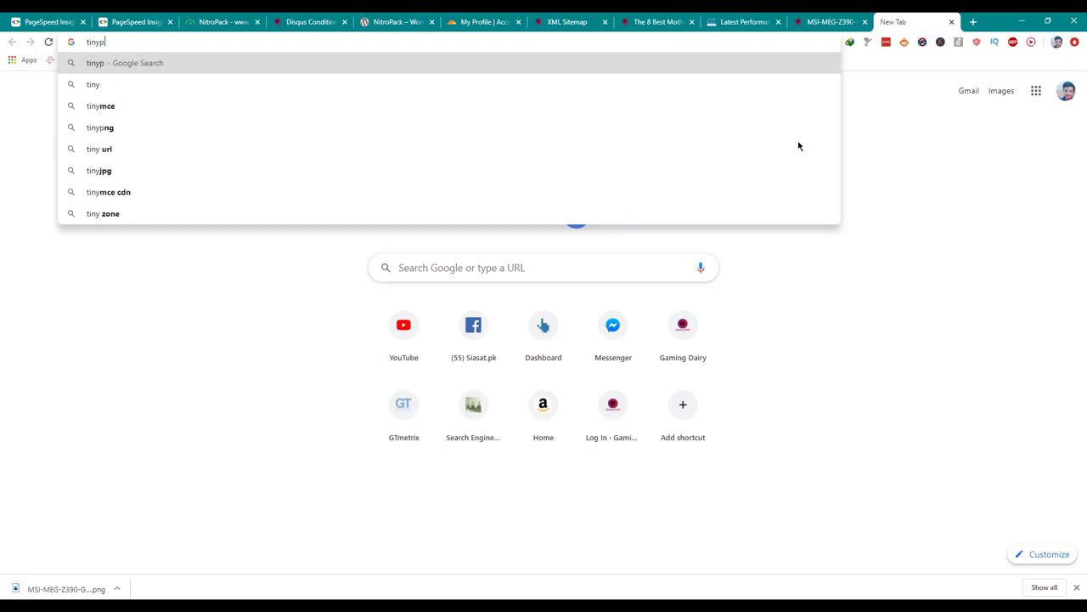
{"action": "type", "text": "ng.com"}
{"action": "key", "text": "Return"}
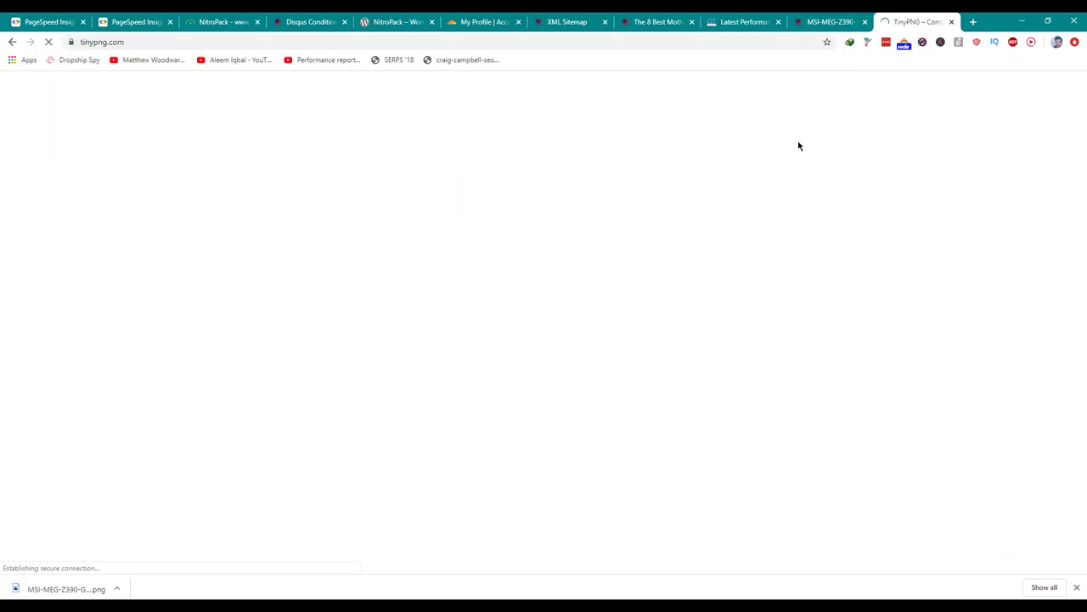
{"action": "left_click_drag", "start_coordinate": [64, 588], "coordinate": [499, 189]}
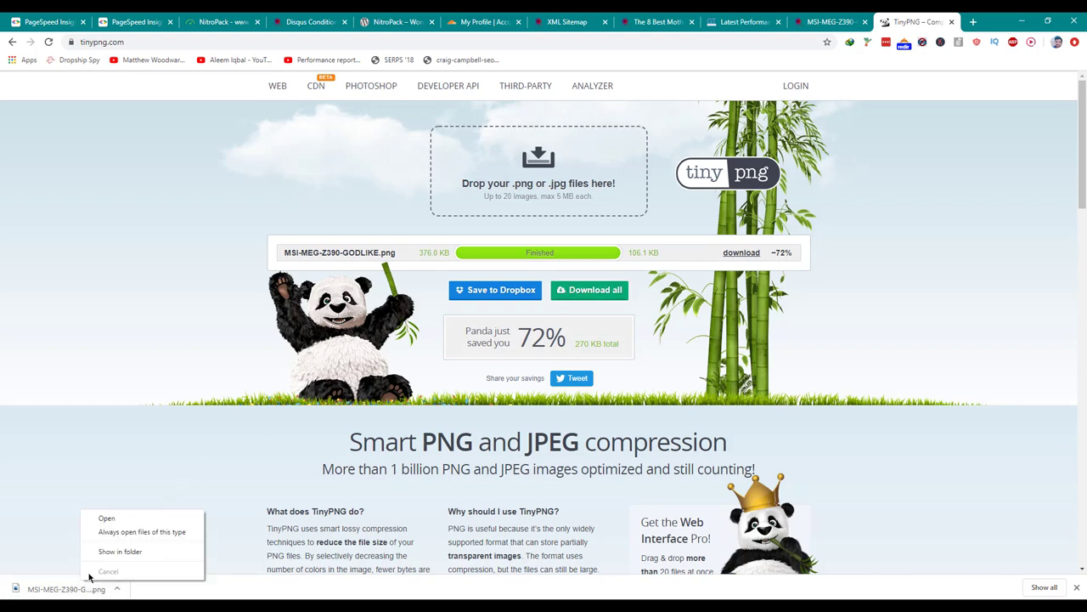
Delete the original image and download TinyPNG's 106.1 KB compressed copy.
{"action": "left_click", "coordinate": [120, 551]}
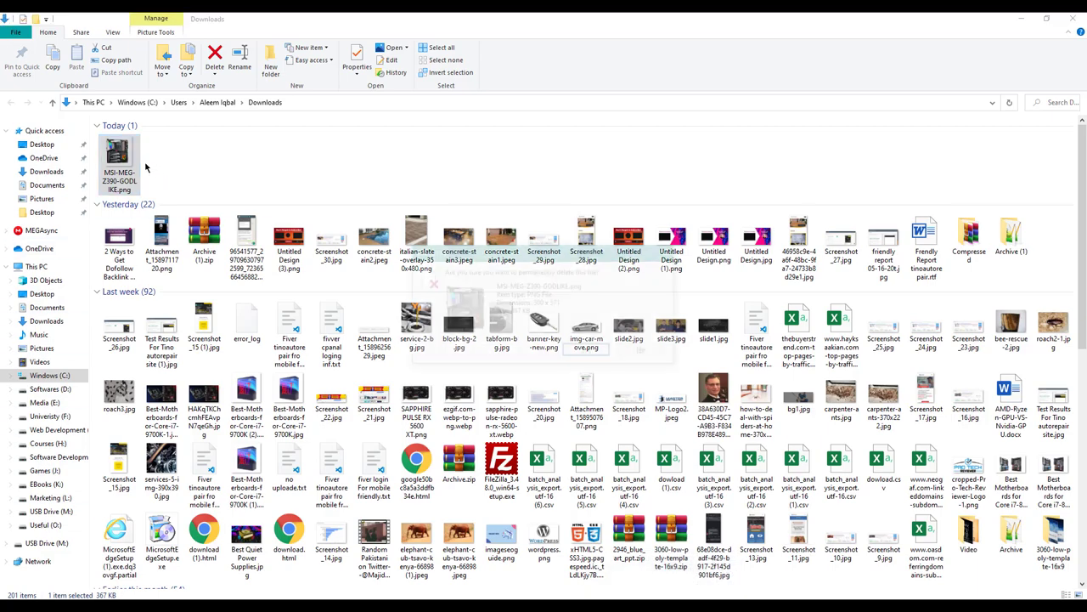
{"action": "key", "text": "shift+Delete"}
{"action": "key", "text": "Return"}
{"action": "key", "text": "alt+Tab"}
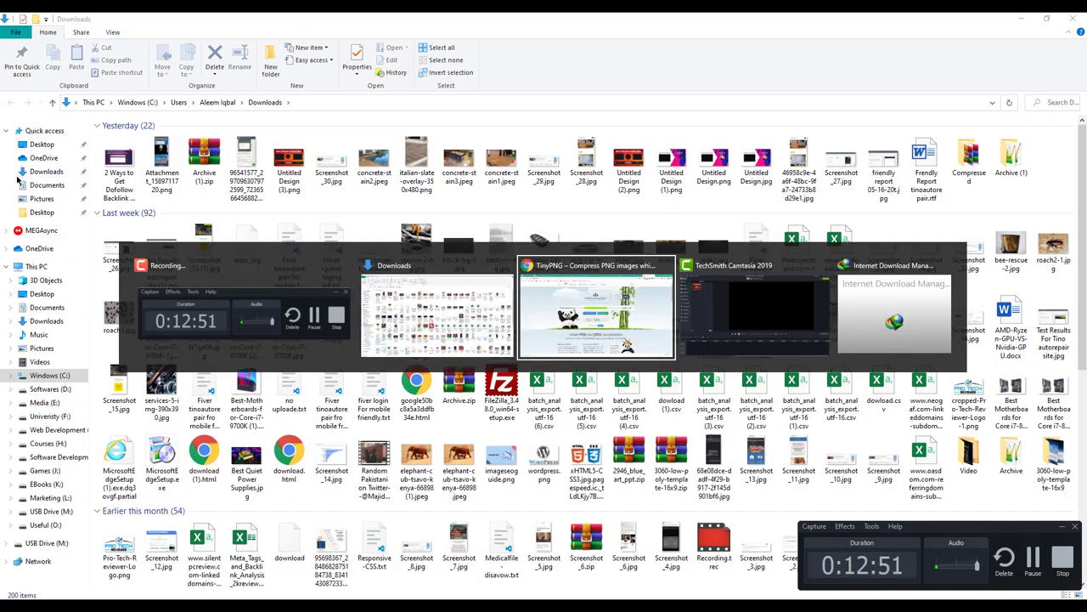
{"action": "left_click", "coordinate": [739, 253]}
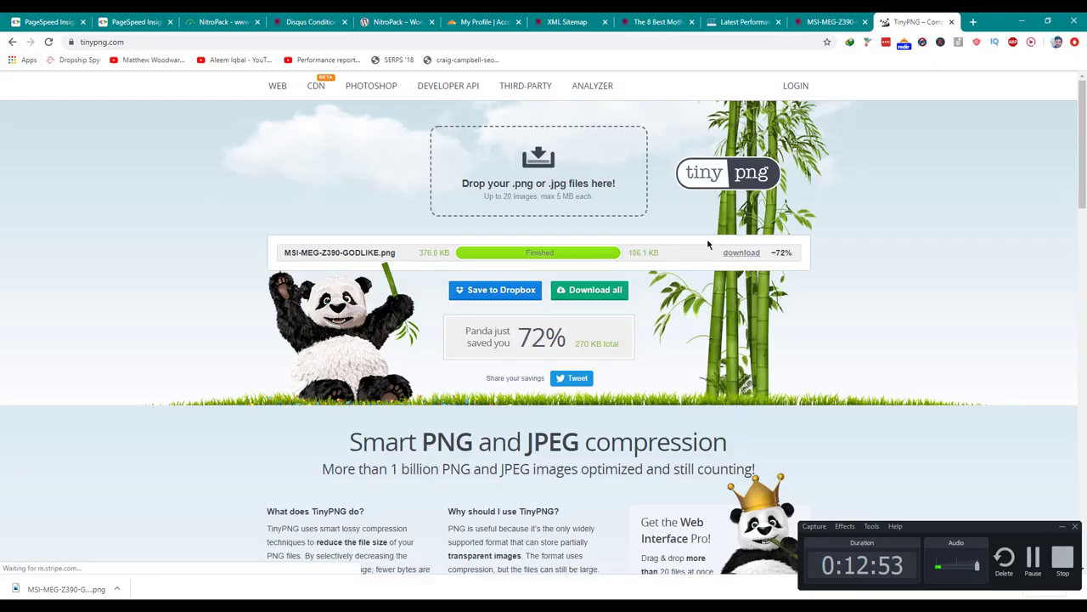
{"action": "left_click", "coordinate": [784, 17]}
{"action": "left_click", "coordinate": [783, 16]}
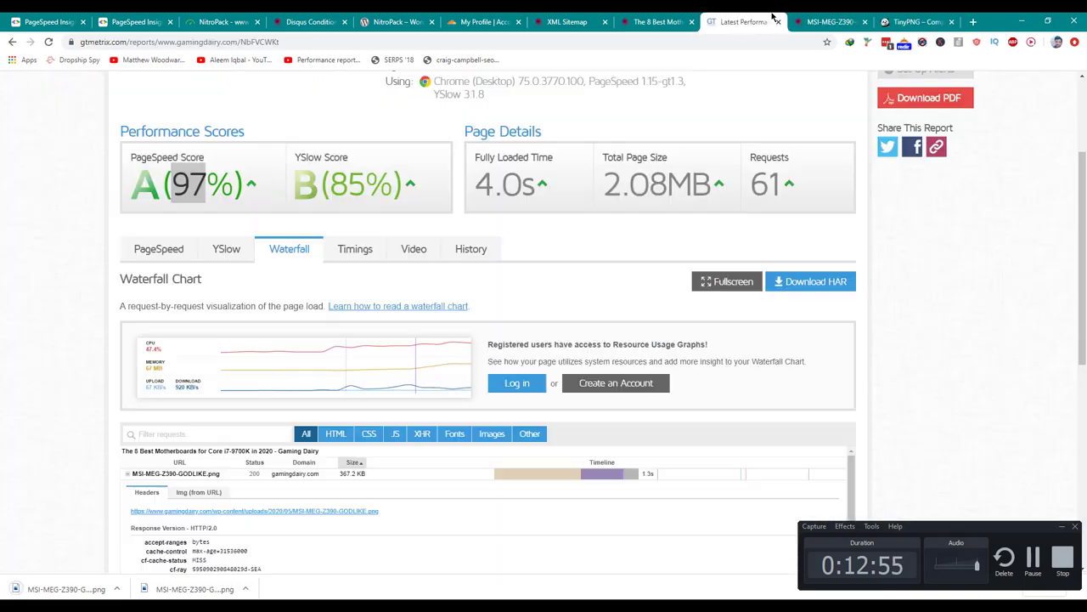
Save the MSI-MPG-Z390-GAMING-PRO-CARBON image from the waterfall and upload it to TinyPNG.
{"action": "scroll", "coordinate": [328, 393], "scroll_direction": "down", "scroll_amount": 3}
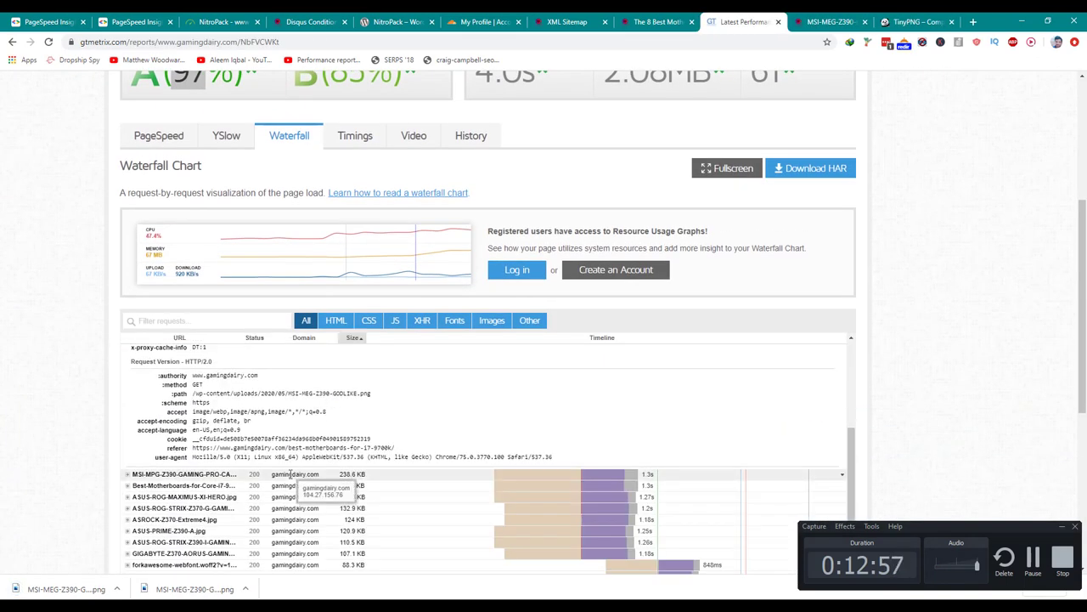
{"action": "left_click", "coordinate": [293, 474]}
{"action": "middle_click", "coordinate": [272, 512]}
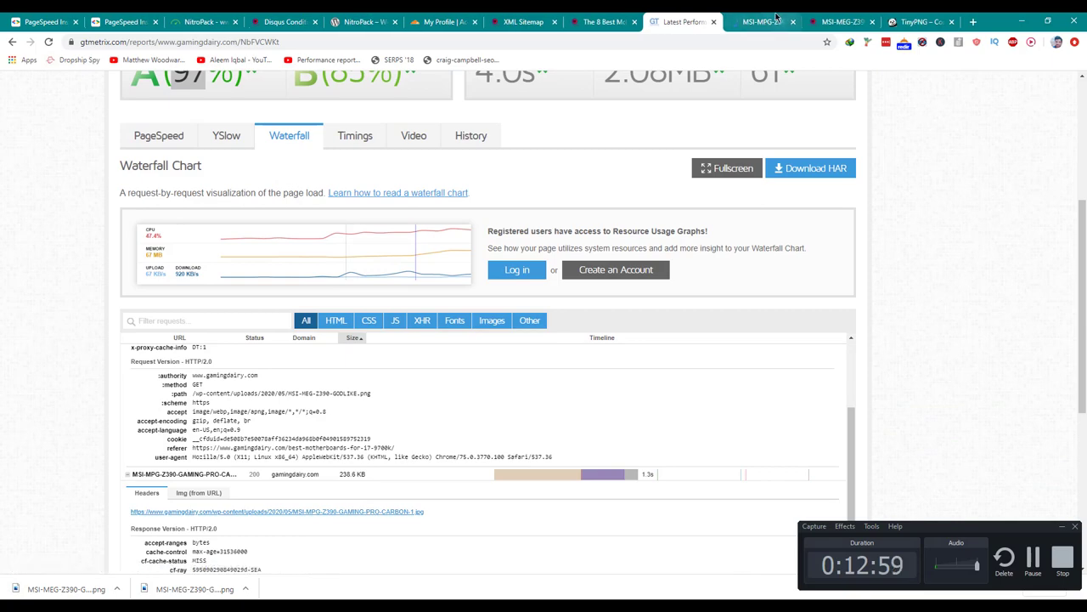
{"action": "left_click", "coordinate": [780, 21]}
{"action": "key", "text": "ctrl+s"}
{"action": "key", "text": "Return"}
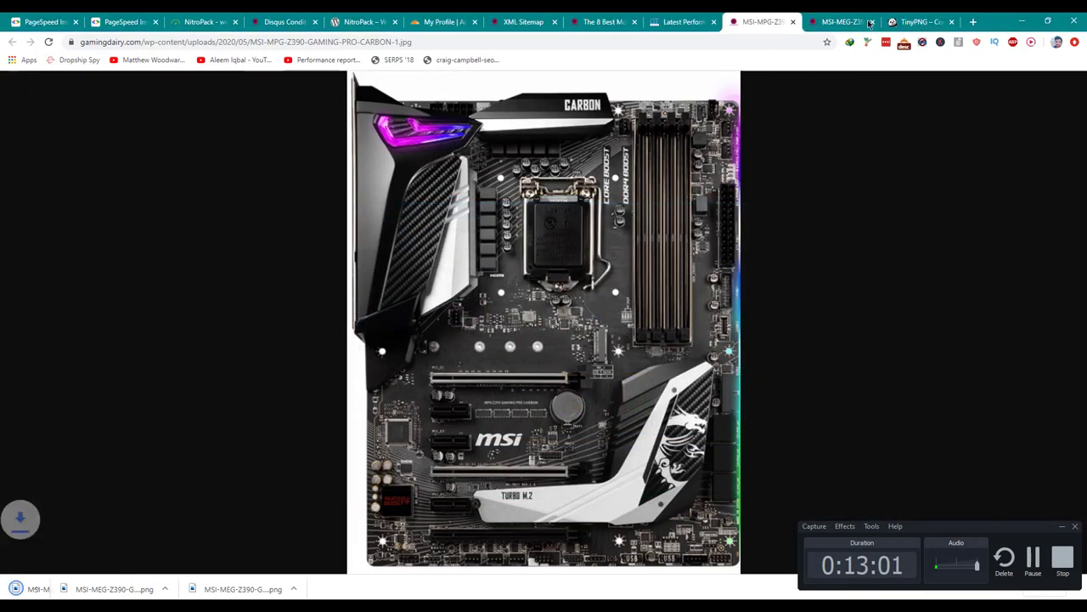
{"action": "key", "text": "ctrl+9"}
{"action": "left_click_drag", "start_coordinate": [68, 576], "coordinate": [502, 181]}
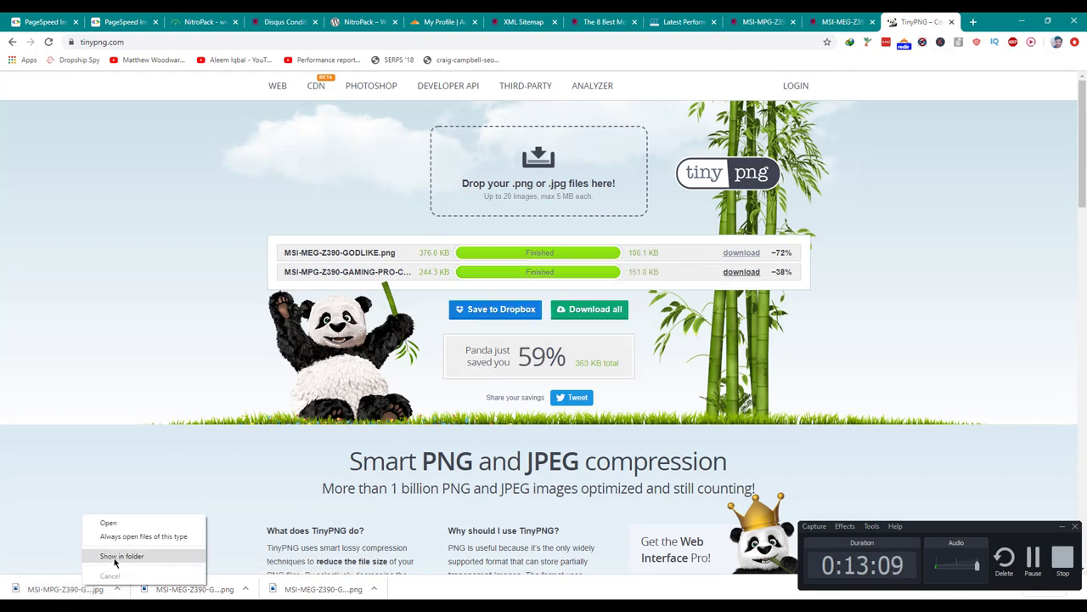
Delete the original CARBON image and download the compressed 151.0 KB copy.
{"action": "left_click", "coordinate": [109, 555]}
{"action": "key", "text": "shift+Delete"}
{"action": "key", "text": "Return"}
{"action": "key", "text": "alt+Tab"}
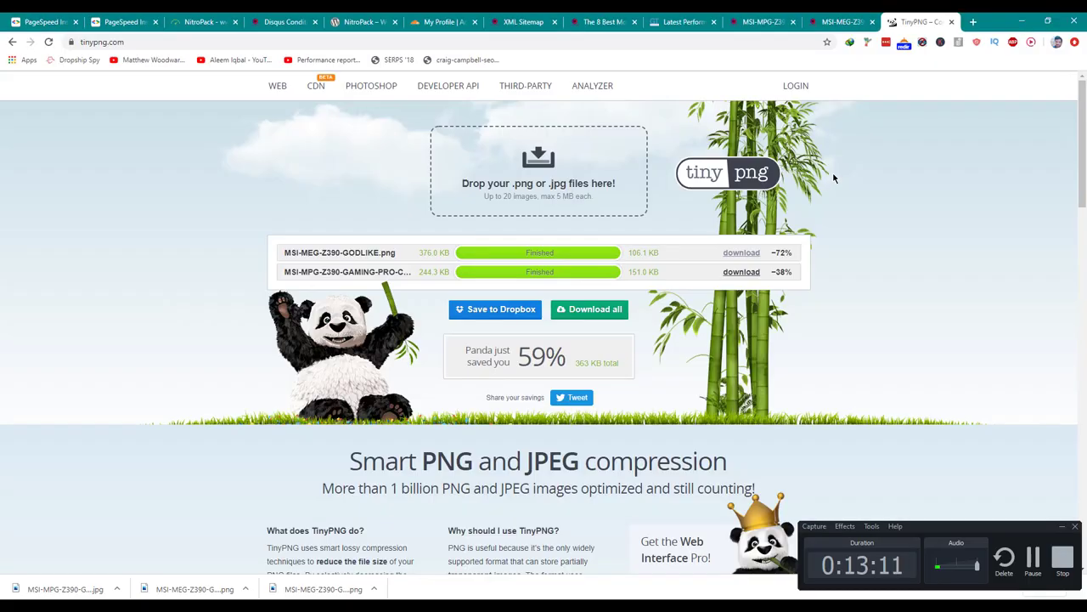
{"action": "left_click", "coordinate": [743, 273]}
Look through the image tabs and scroll down the best motherboards article.
{"action": "left_click", "coordinate": [841, 21]}
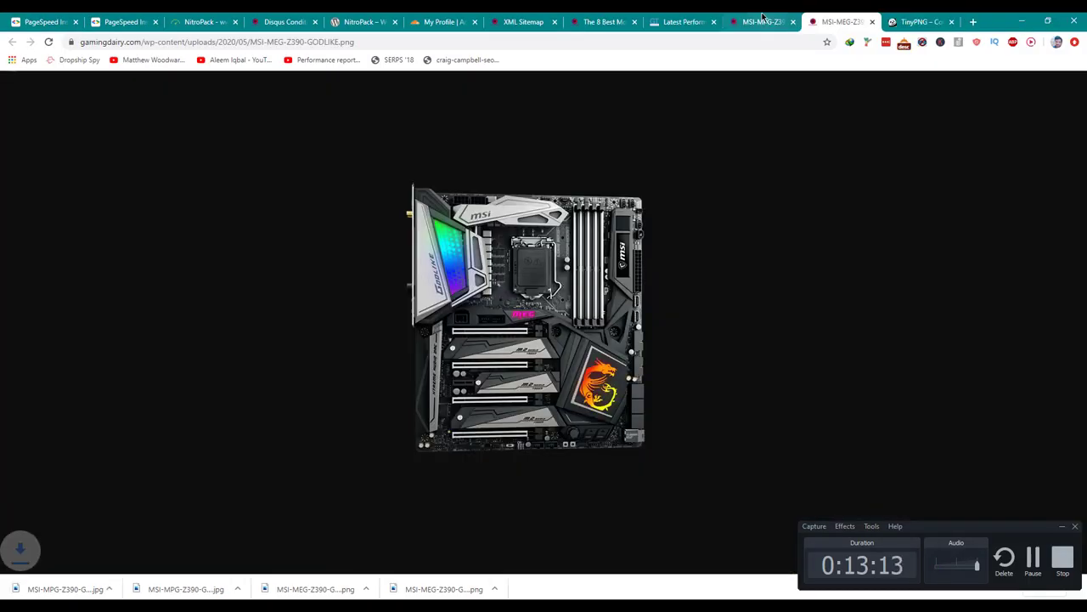
{"action": "left_click", "coordinate": [745, 17]}
{"action": "left_click", "coordinate": [684, 21]}
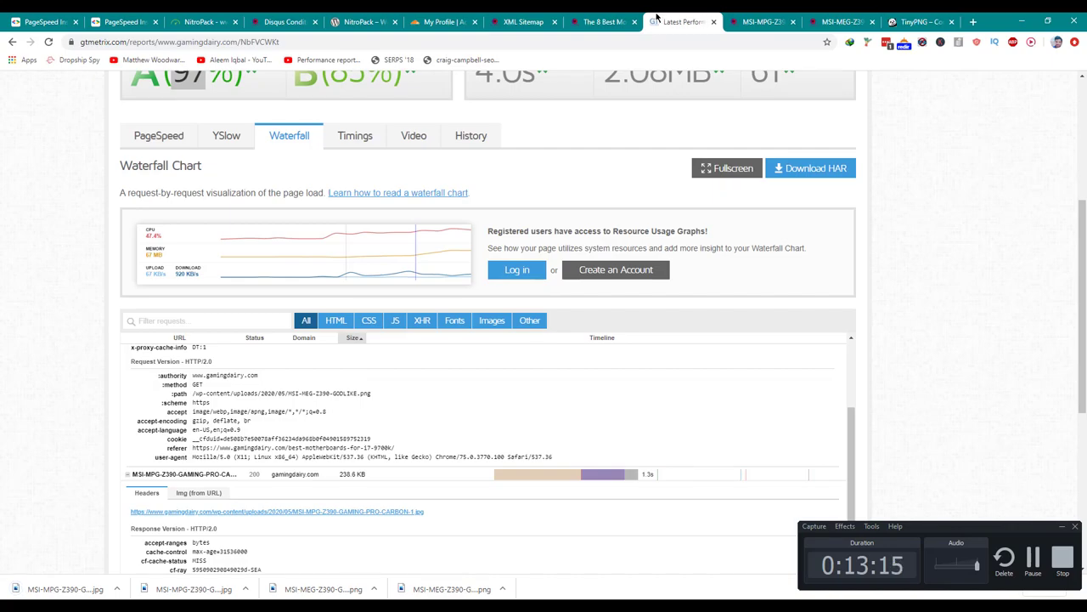
{"action": "left_click", "coordinate": [605, 21]}
{"action": "scroll", "coordinate": [601, 192], "scroll_direction": "down", "scroll_amount": 10}
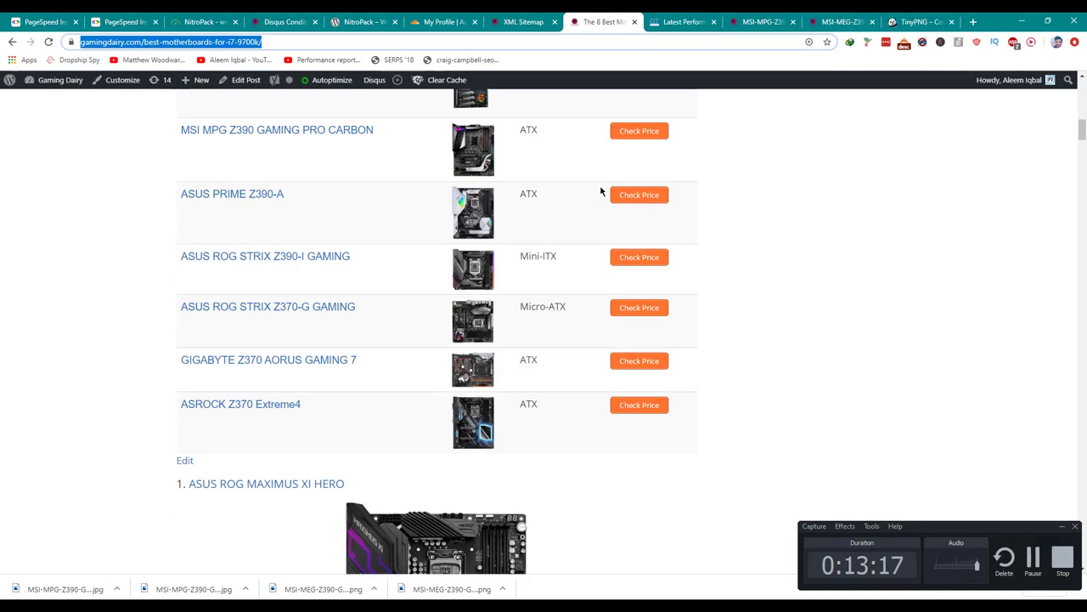
{"action": "scroll", "coordinate": [601, 196], "scroll_direction": "down", "scroll_amount": 15}
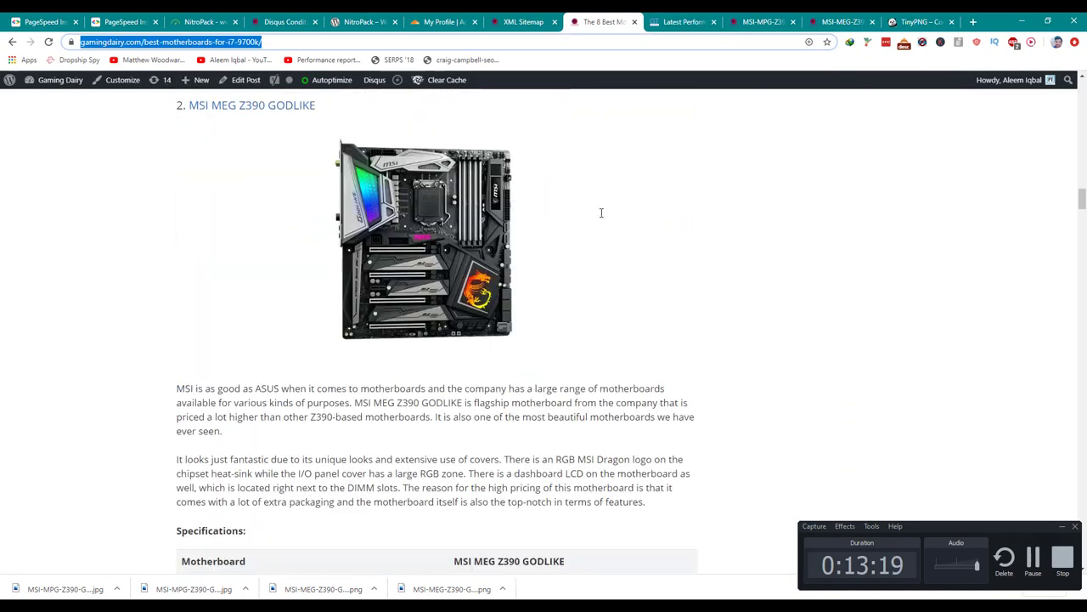
{"action": "scroll", "coordinate": [601, 212], "scroll_direction": "down", "scroll_amount": 10}
Open Best-Motherboards-for-Core-i7-9700K-1.jpg from the GTmetrix waterfall in a new tab.
{"action": "left_click", "coordinate": [762, 21]}
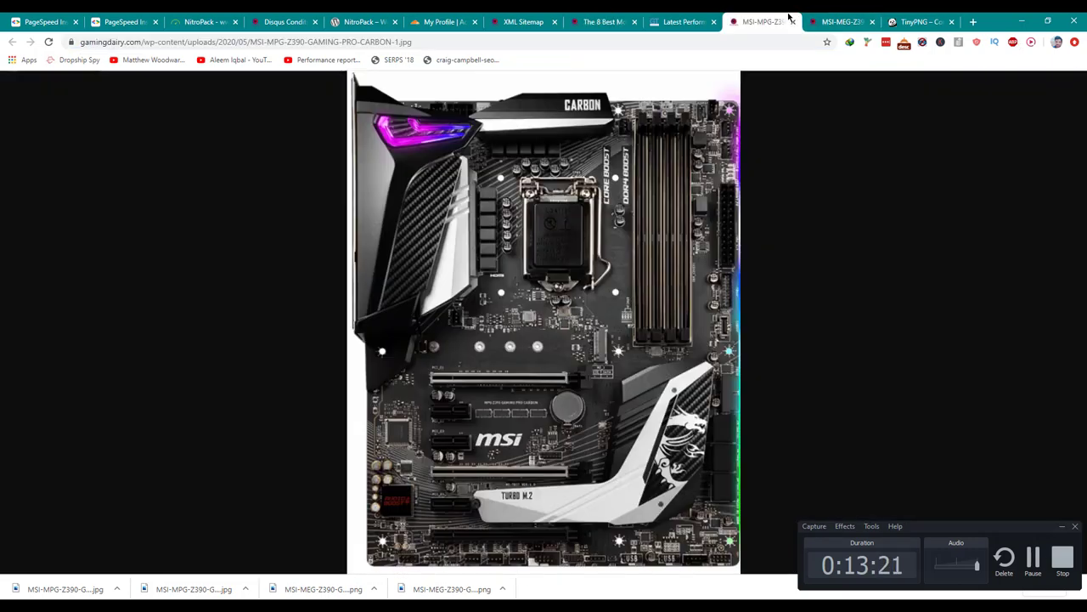
{"action": "left_click", "coordinate": [681, 18]}
{"action": "scroll", "coordinate": [402, 416], "scroll_direction": "down", "scroll_amount": 5}
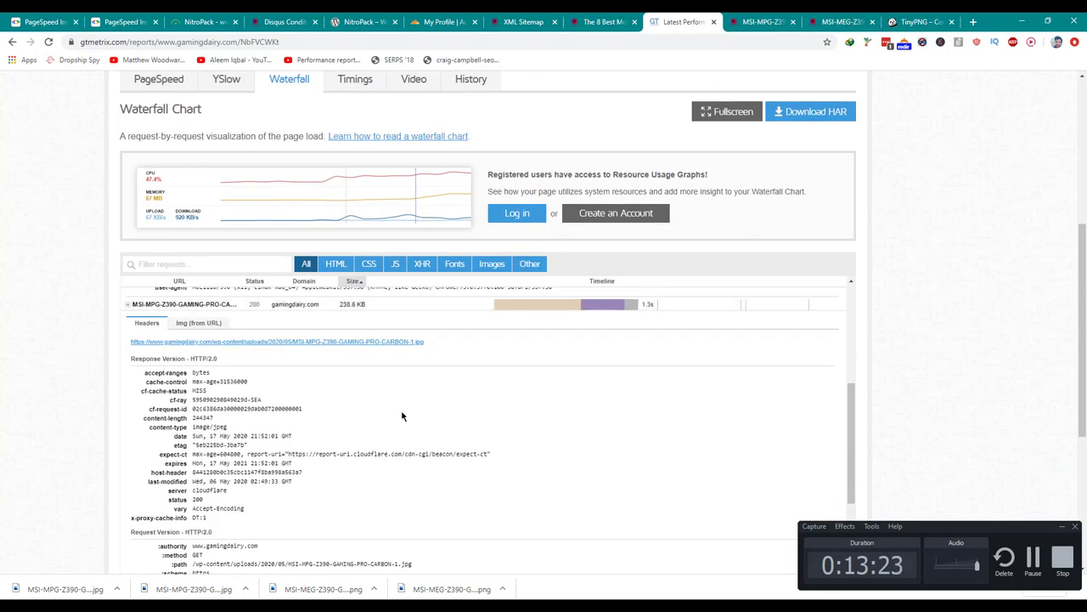
{"action": "scroll", "coordinate": [402, 416], "scroll_direction": "down", "scroll_amount": 2}
{"action": "left_click", "coordinate": [379, 363]}
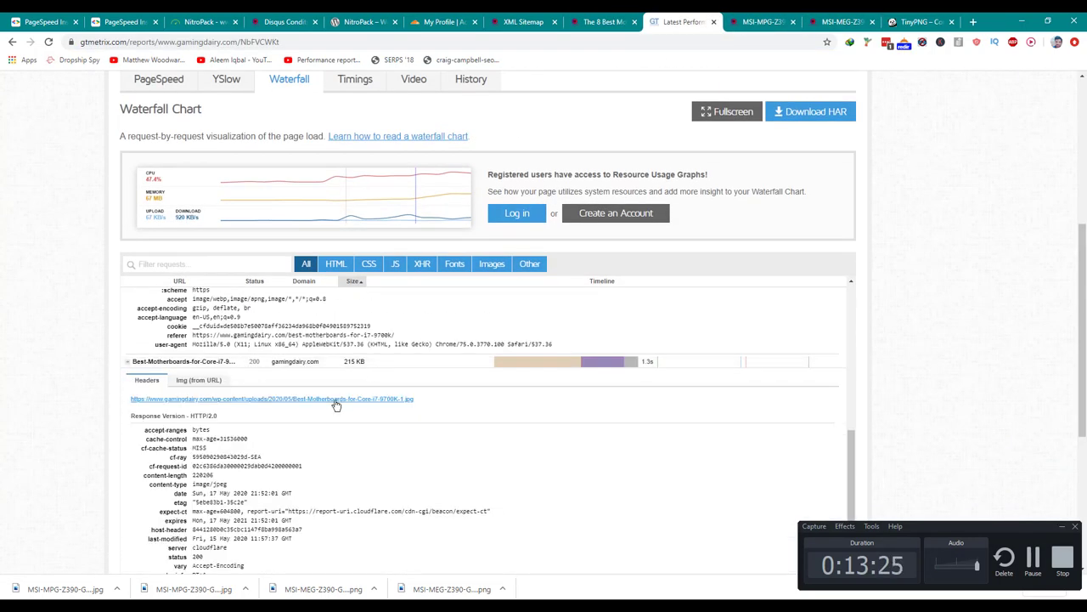
{"action": "middle_click", "coordinate": [355, 394]}
{"action": "left_click", "coordinate": [718, 21]}
Save Best-Motherboards-for-Core-i7-9700K-1.jpg to Downloads and upload it to TinyPNG.
{"action": "key", "text": "ctrl+s"}
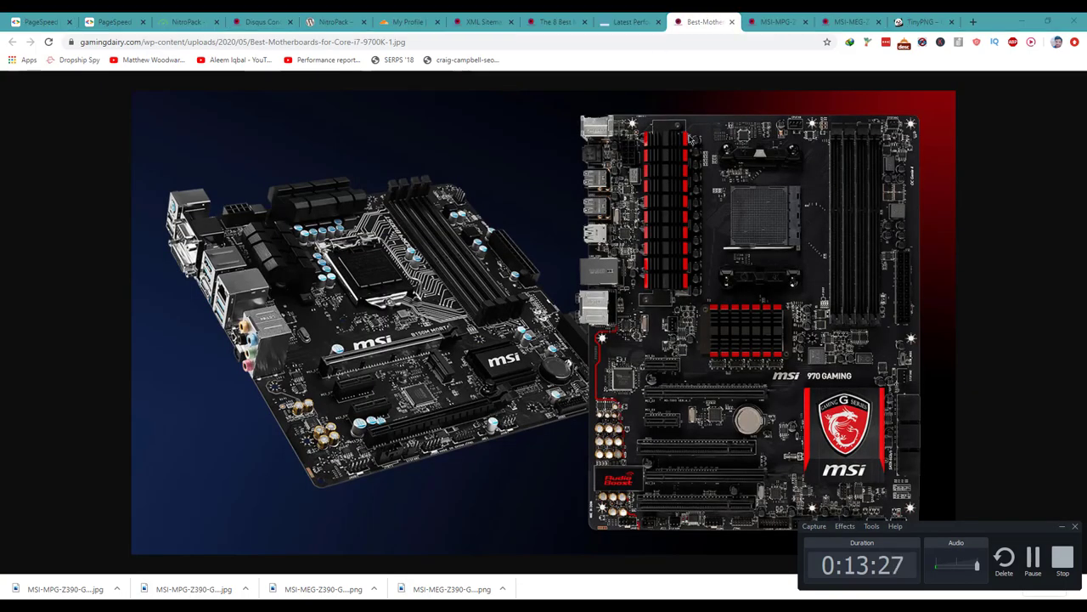
{"action": "key", "text": "Return"}
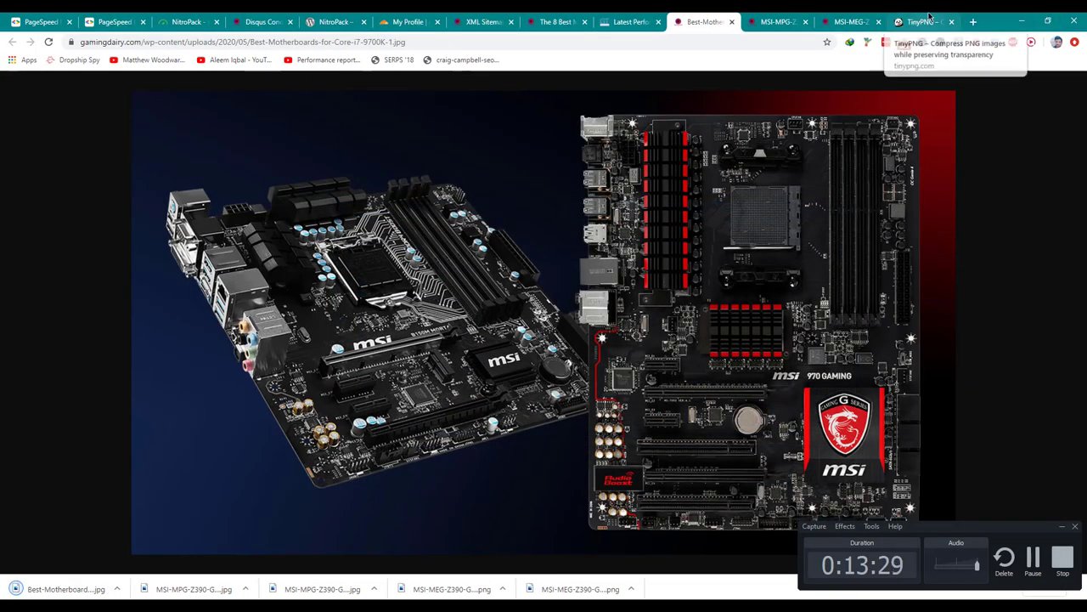
{"action": "left_click", "coordinate": [924, 21]}
{"action": "left_click_drag", "start_coordinate": [459, 236], "coordinate": [510, 194]}
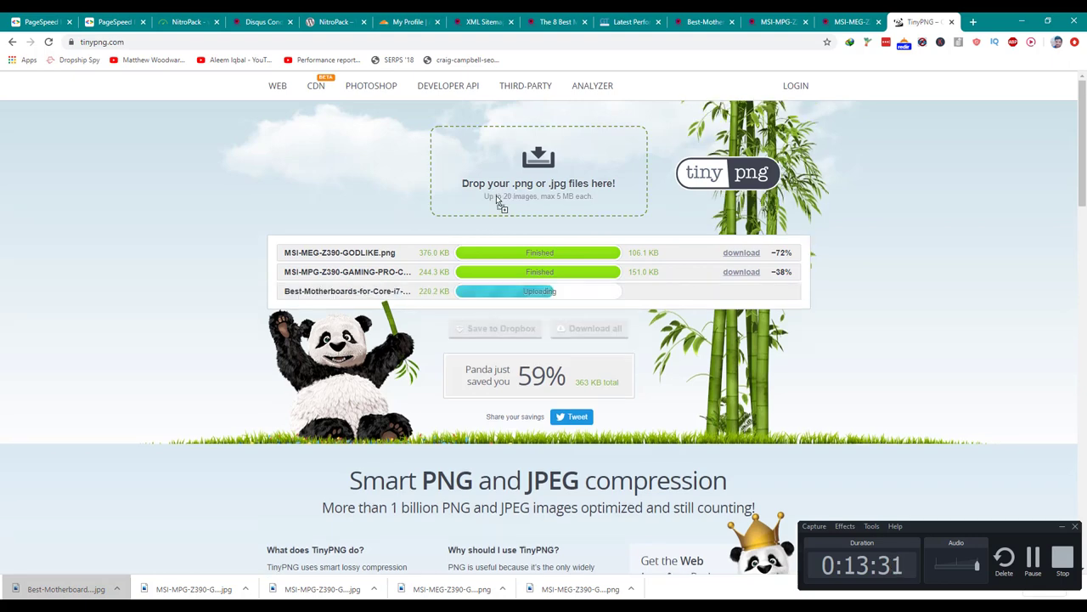
{"action": "left_click", "coordinate": [703, 21]}
{"action": "left_click", "coordinate": [639, 19]}
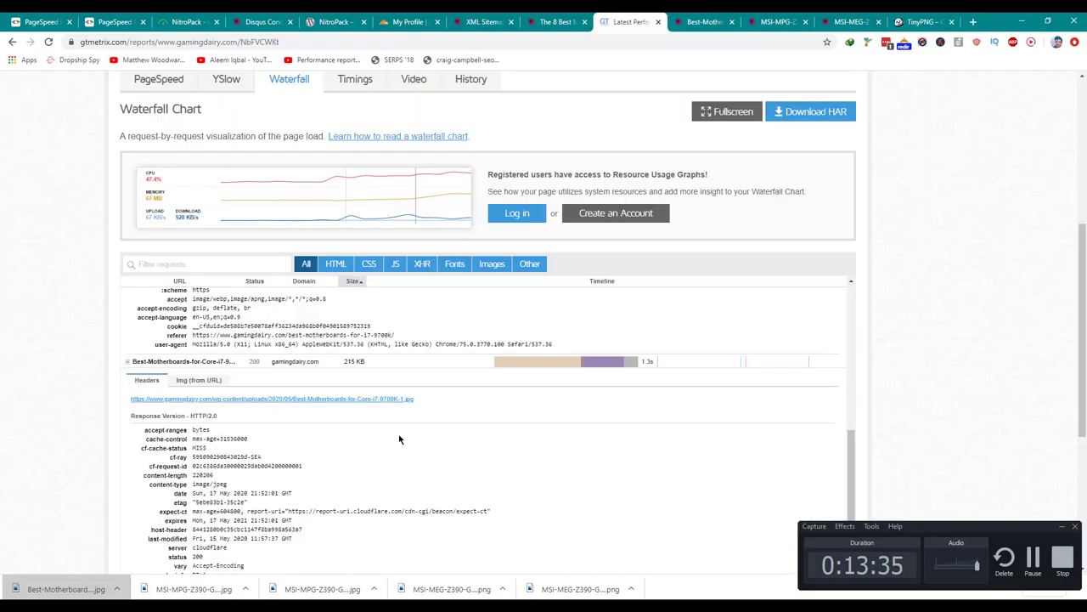
Save the ASUS-ROG-MAXIMUS-XI-HERO image from the waterfall and upload it to TinyPNG.
{"action": "scroll", "coordinate": [399, 439], "scroll_direction": "down", "scroll_amount": 5}
{"action": "left_click", "coordinate": [316, 361]}
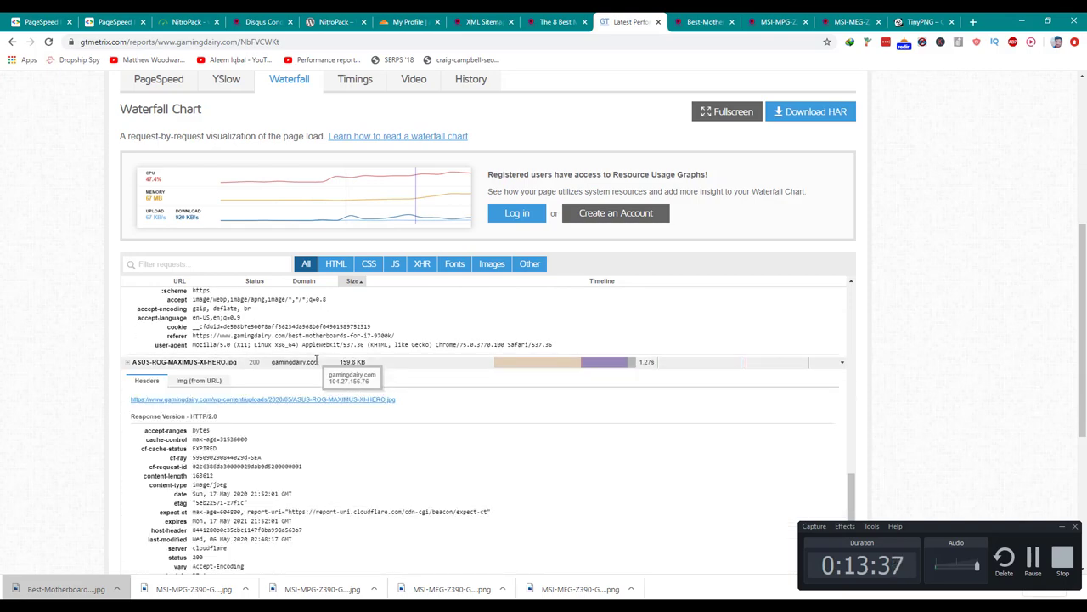
{"action": "left_click", "coordinate": [311, 399]}
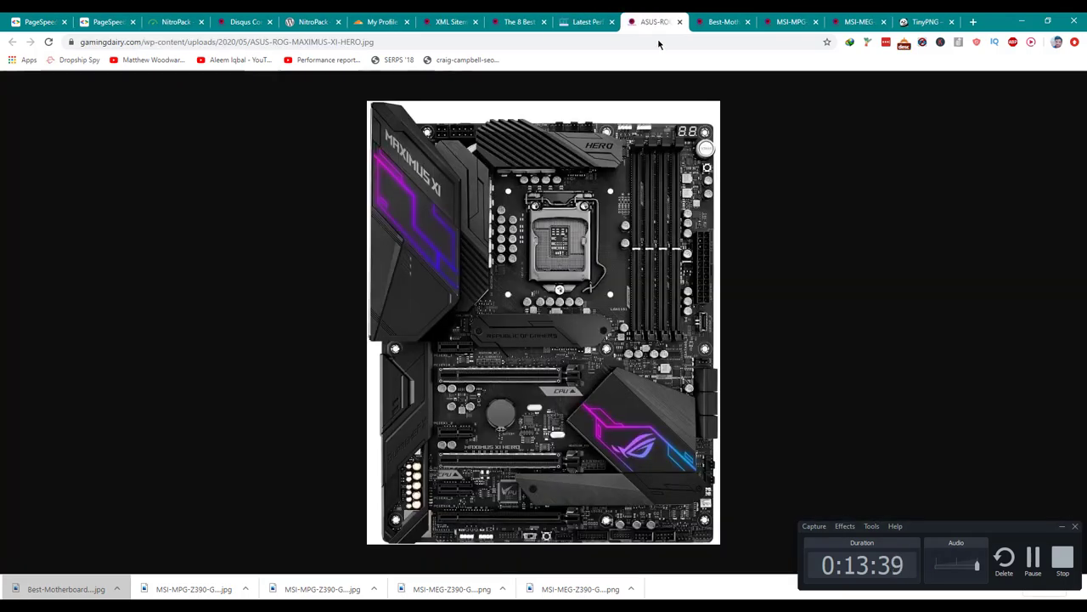
{"action": "key", "text": "ctrl+s"}
{"action": "key", "text": "Return"}
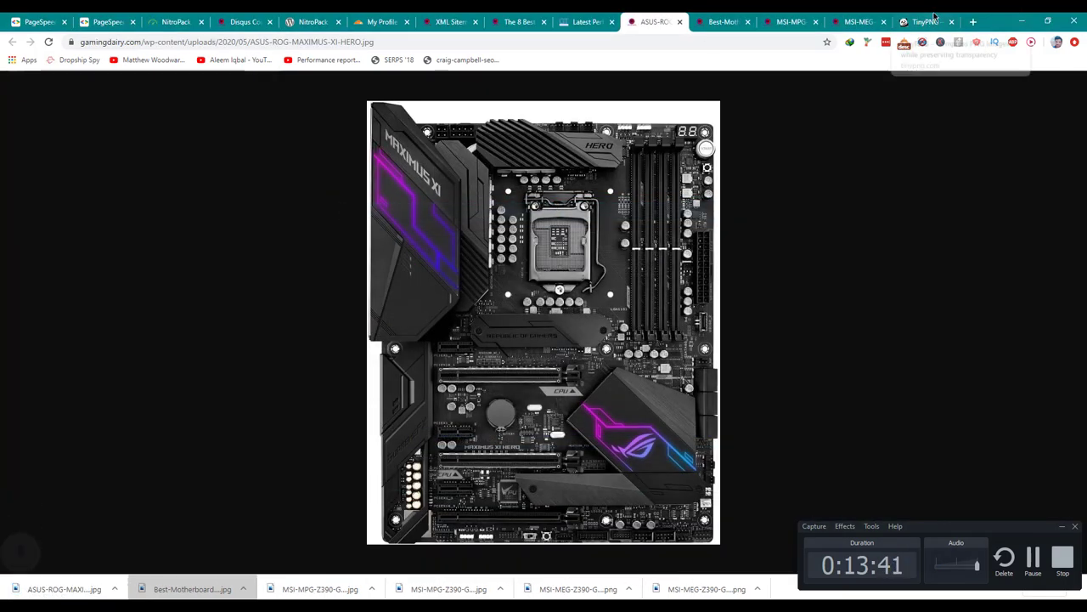
{"action": "left_click", "coordinate": [925, 22]}
{"action": "left_click_drag", "start_coordinate": [36, 581], "coordinate": [491, 191]}
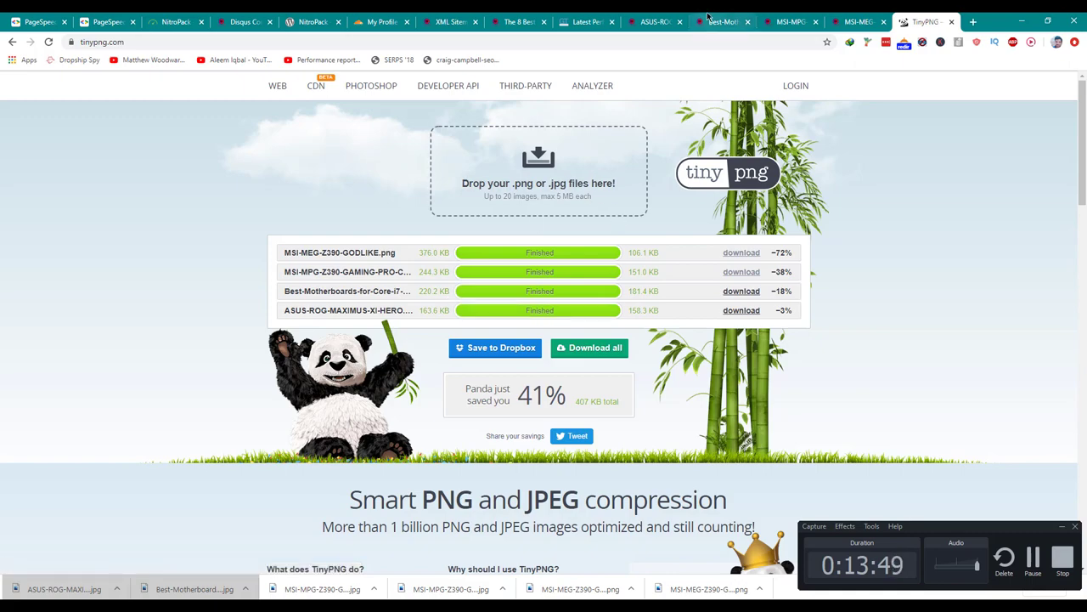
Save the ASUS-ROG-STRIX-Z370-G-GAMING image from the waterfall and upload it to TinyPNG.
{"action": "key", "text": "ctrl+Page_Up"}
{"action": "key", "text": "ctrl+Page_Up"}
{"action": "key", "text": "ctrl+Page_Up"}
{"action": "key", "text": "ctrl+Page_Up"}
{"action": "key", "text": "ctrl+Page_Up"}
{"action": "scroll", "coordinate": [440, 450], "scroll_direction": "down", "scroll_amount": 4}
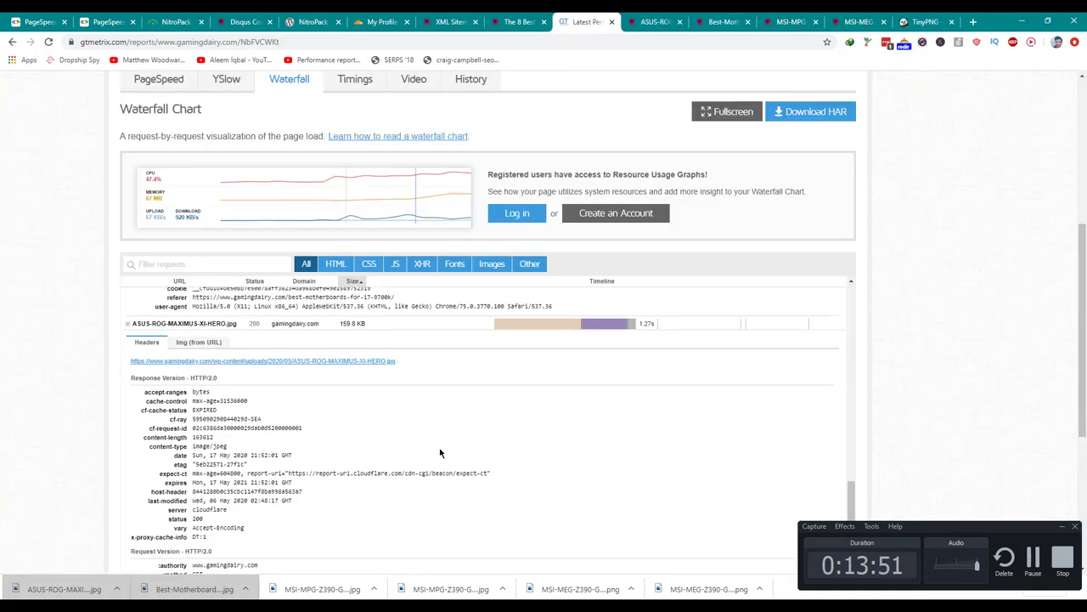
{"action": "left_click", "coordinate": [386, 420]}
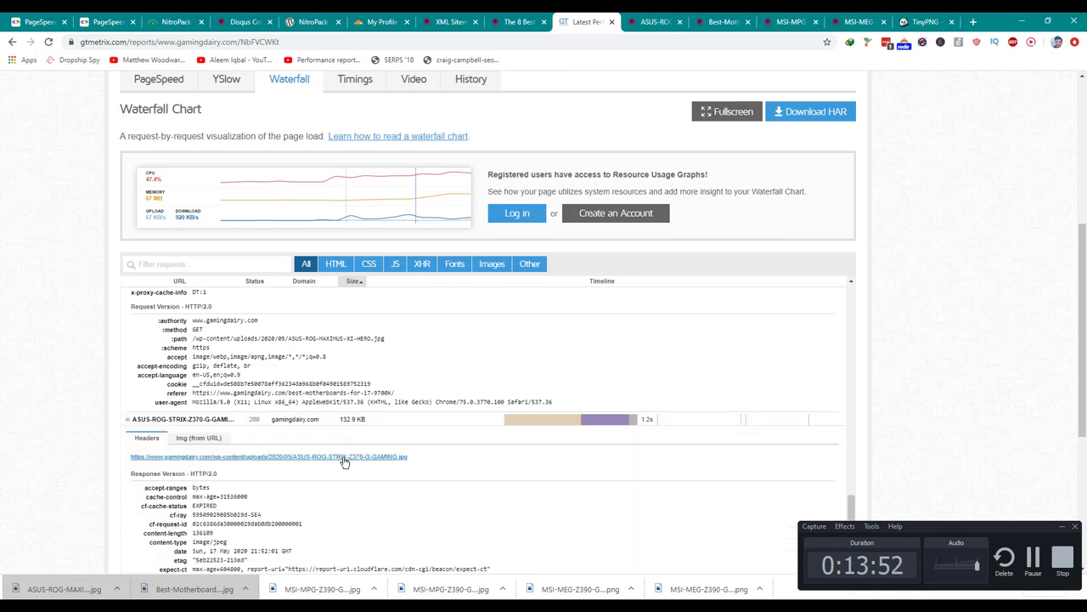
{"action": "middle_click", "coordinate": [343, 456]}
{"action": "left_click", "coordinate": [621, 18]}
{"action": "key", "text": "ctrl+s"}
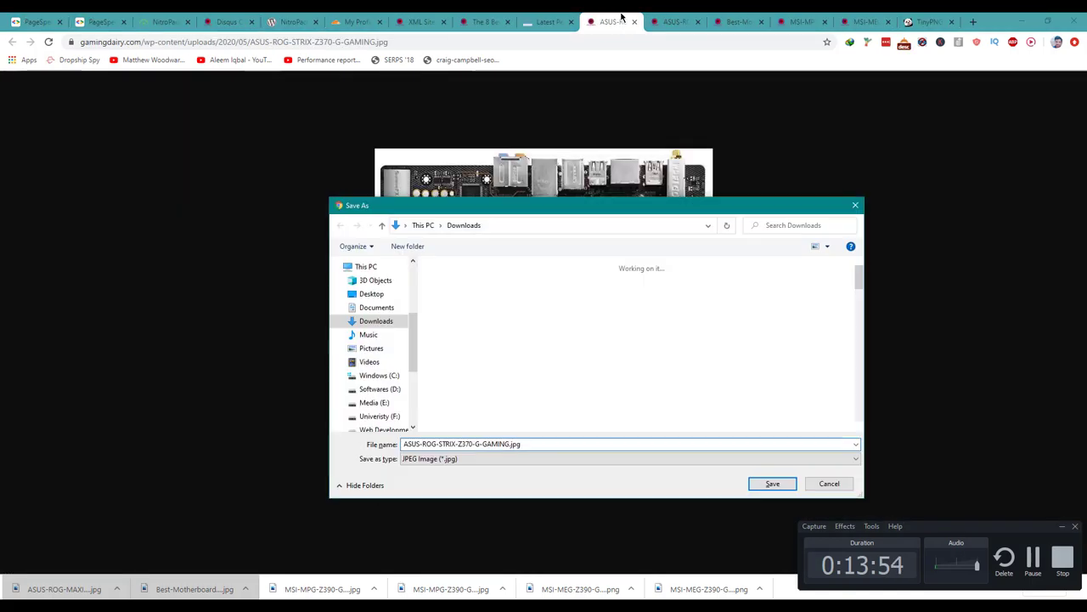
{"action": "key", "text": "Return"}
{"action": "key", "text": "ctrl+9"}
{"action": "left_click_drag", "start_coordinate": [59, 589], "coordinate": [499, 189]}
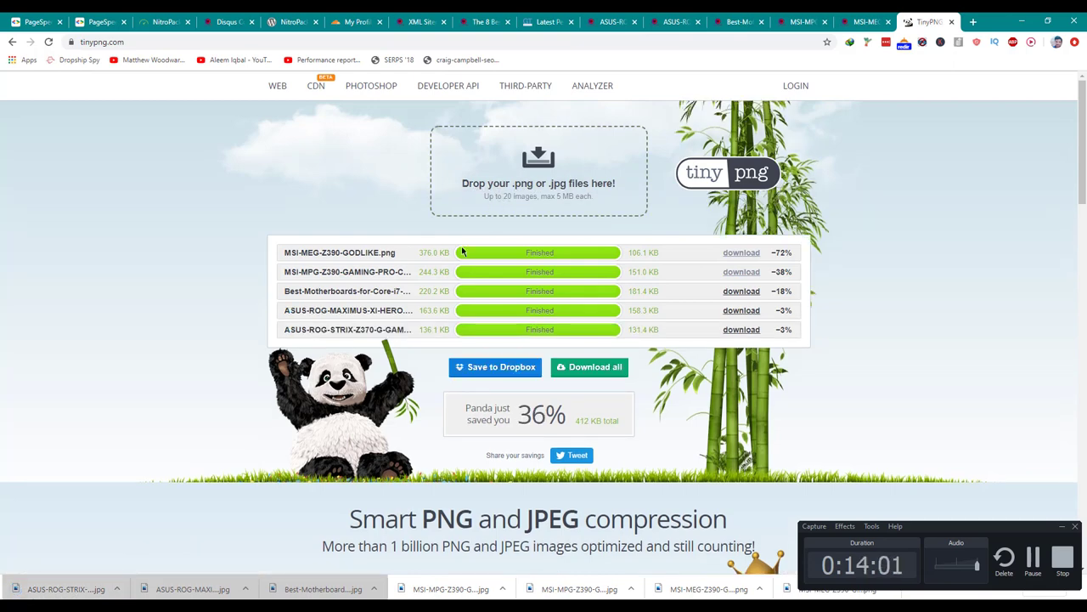
Download the compressed 131.4 KB STRIX image and show it in its folder.
{"action": "left_click", "coordinate": [738, 330]}
{"action": "right_click", "coordinate": [85, 590]}
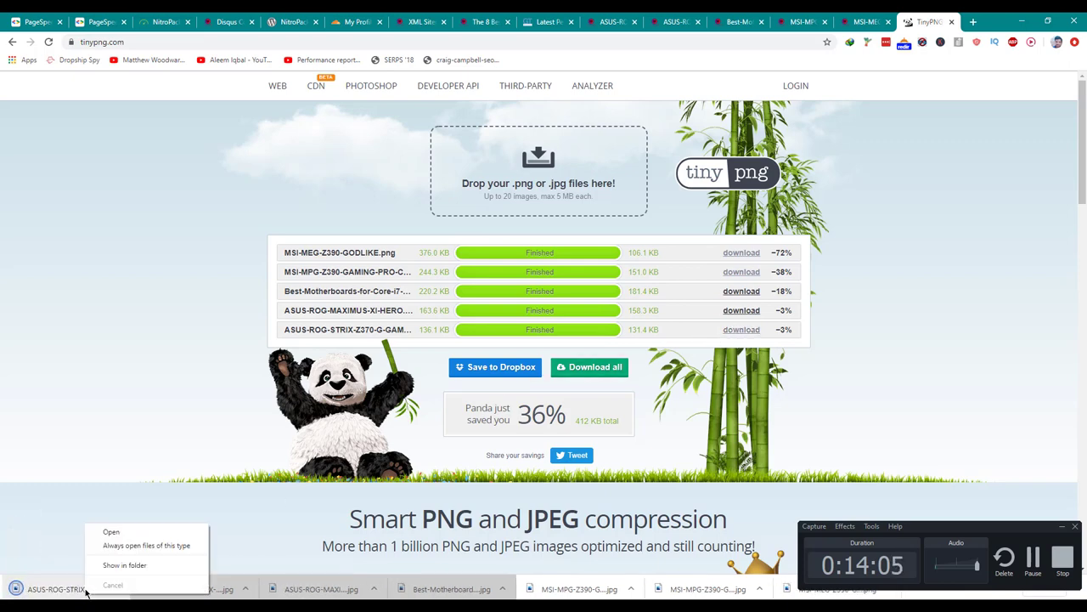
{"action": "left_click", "coordinate": [125, 564]}
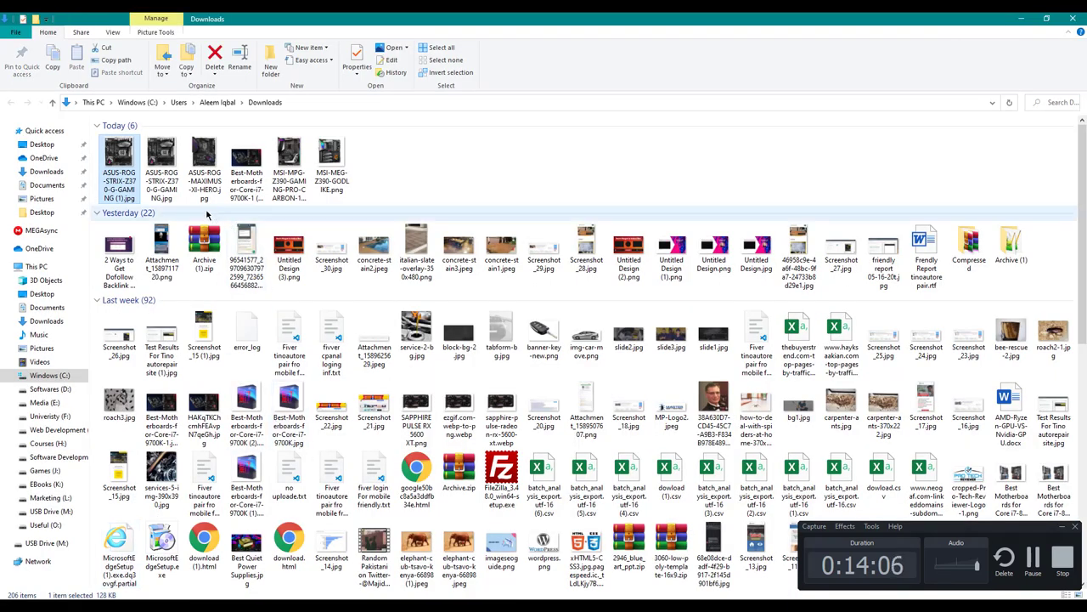
Delete the original STRIX jpg and rename the compressed copy, dropping the (1) suffix.
{"action": "left_click", "coordinate": [164, 192]}
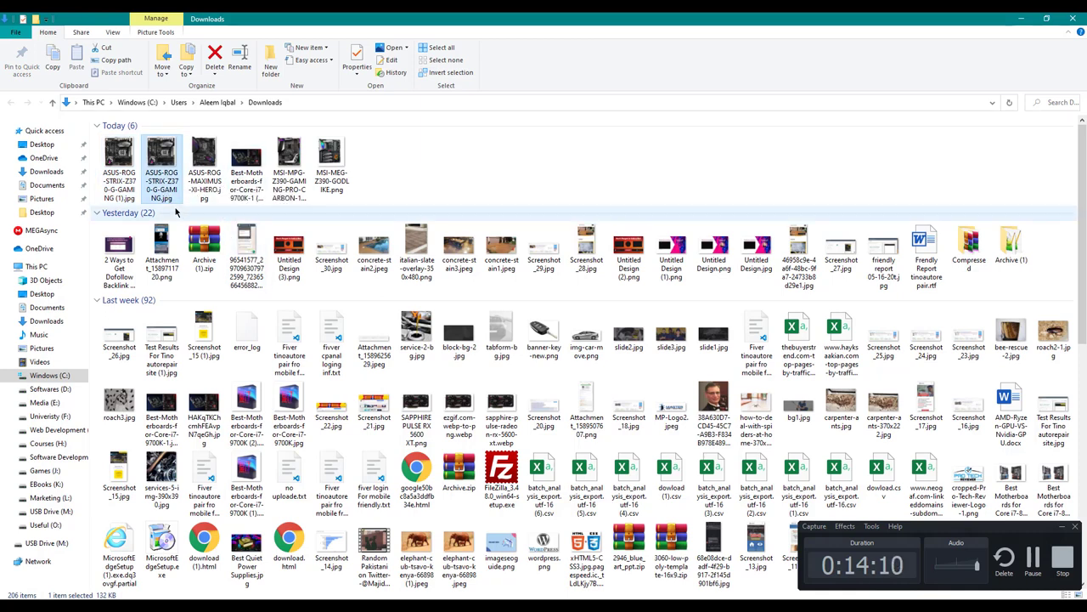
{"action": "key", "text": "shift+Delete"}
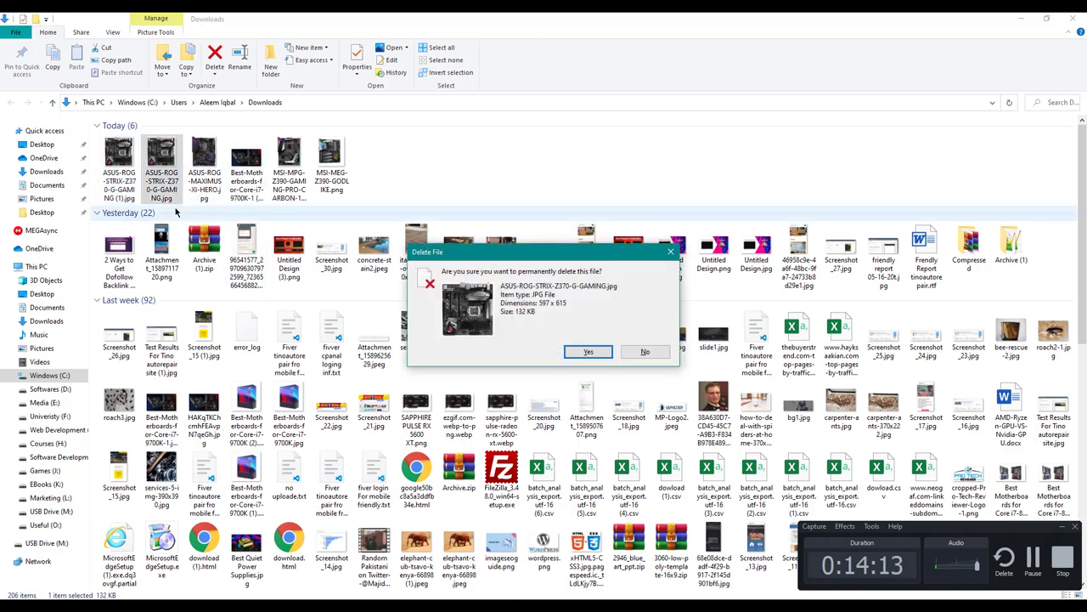
{"action": "key", "text": "Return"}
{"action": "left_click", "coordinate": [119, 158]}
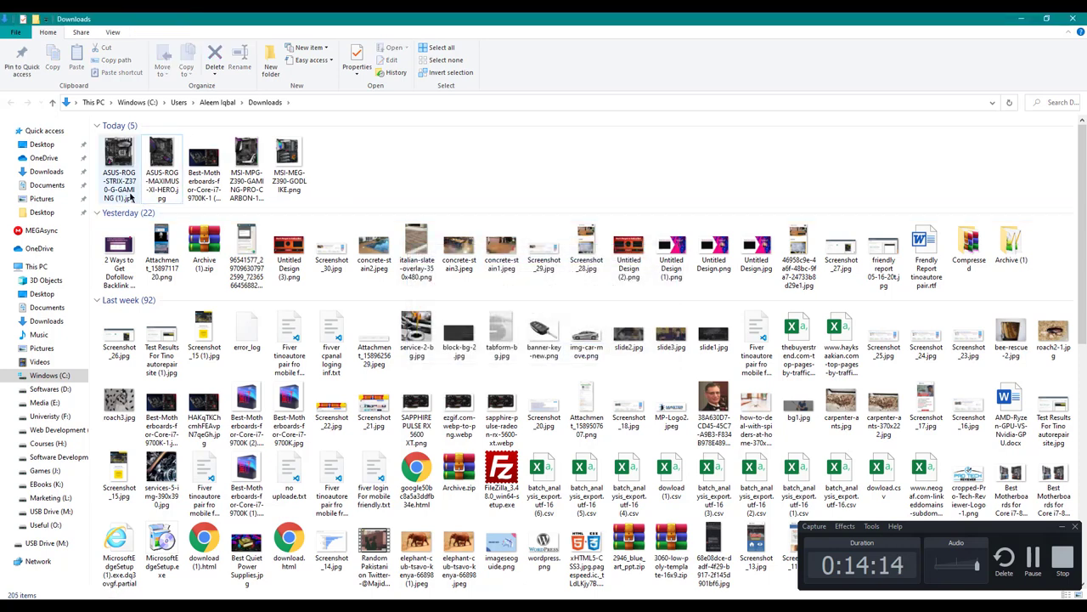
{"action": "key", "text": "F2"}
{"action": "key", "text": "Return"}
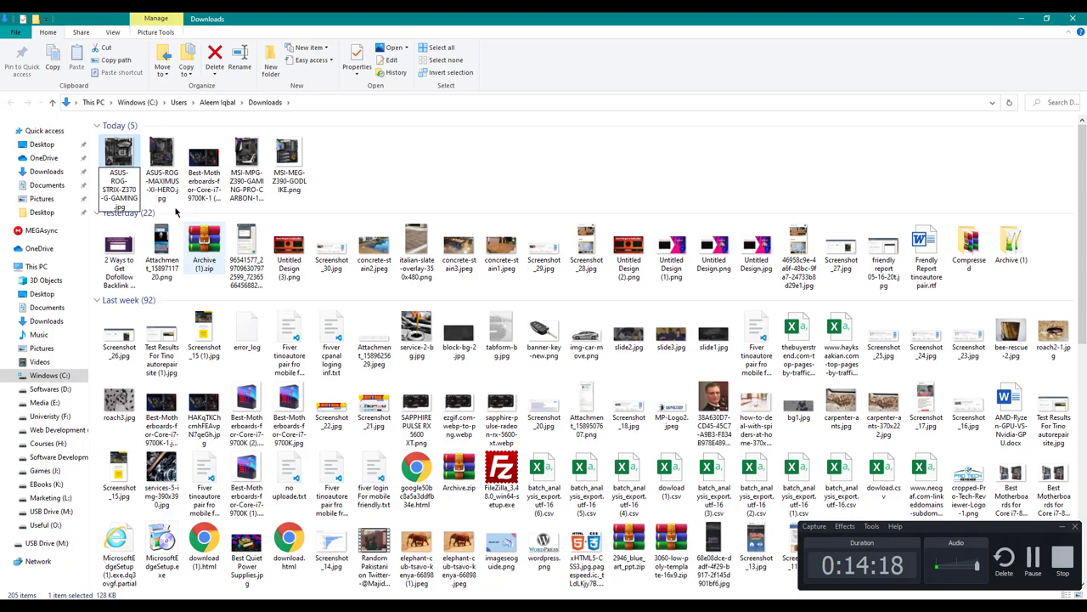
Check the MAXIMUS and Best-Motherboards files in Downloads against the TinyPNG results.
{"action": "left_click", "coordinate": [160, 177]}
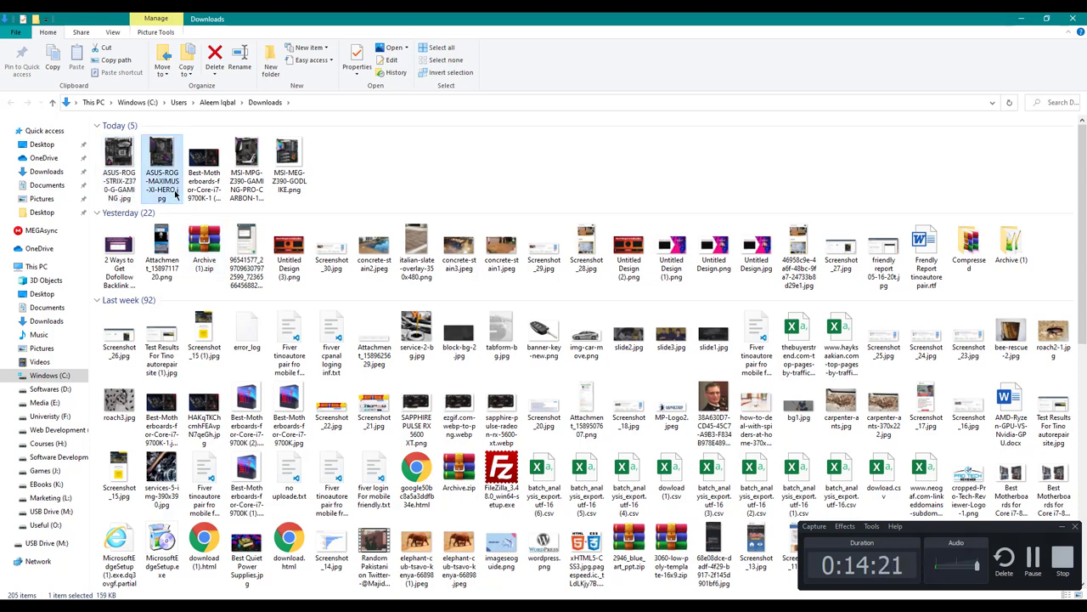
{"action": "key", "text": "alt+Tab"}
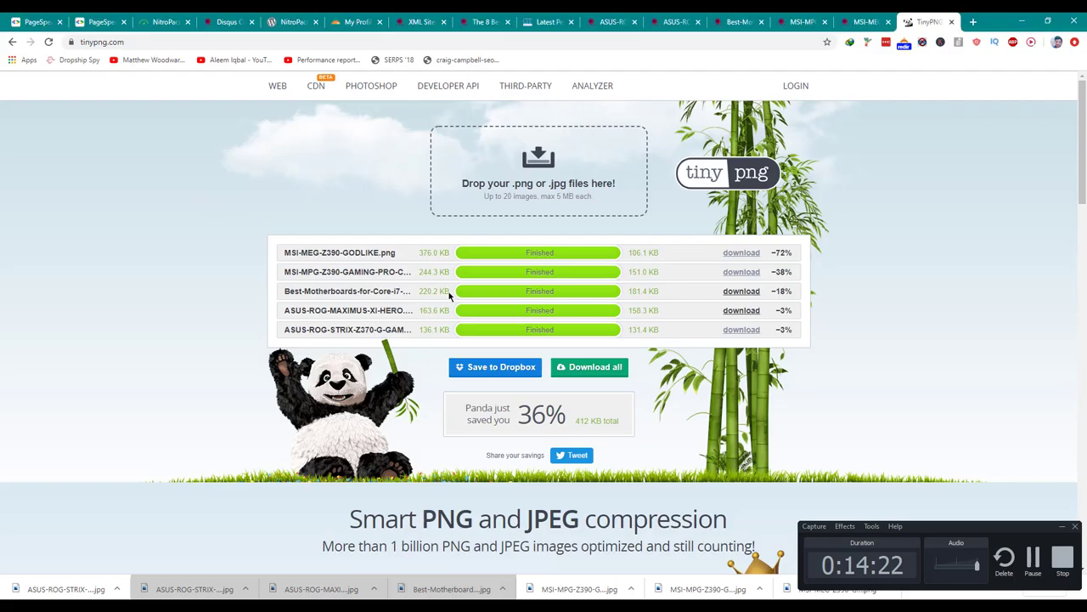
{"action": "key", "text": "alt+Tab"}
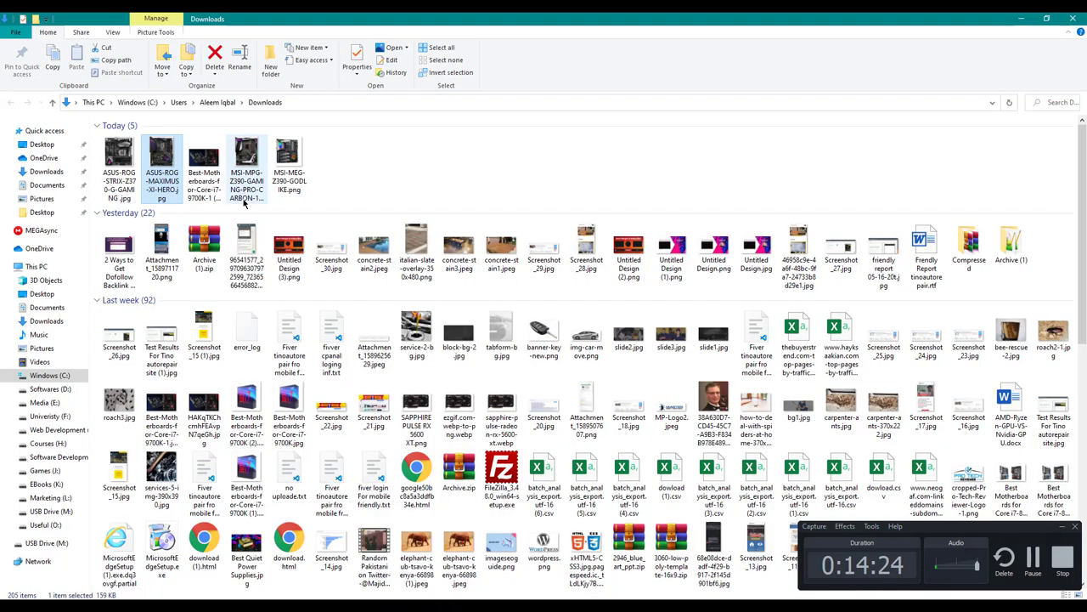
{"action": "left_click", "coordinate": [211, 177]}
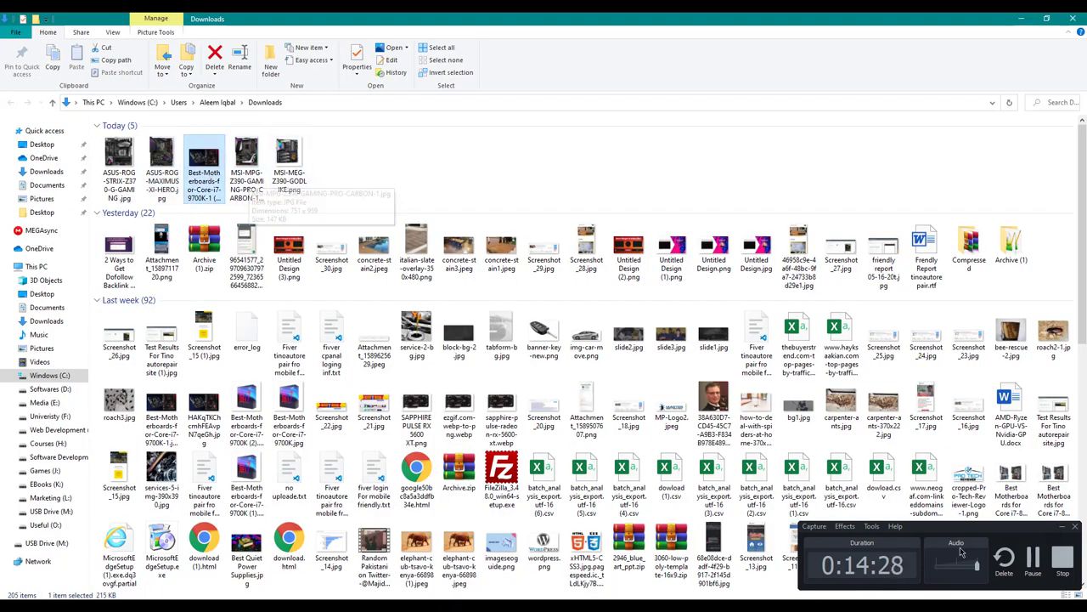
{"action": "key", "text": "alt+Tab"}
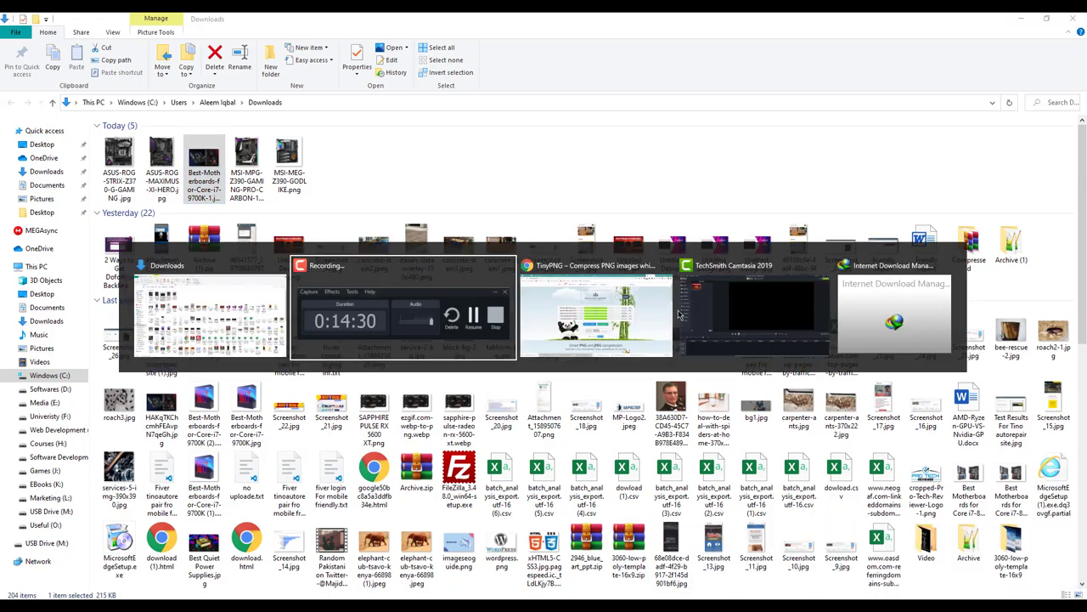
Go from the motherboards article to the site's WordPress admin dashboard.
{"action": "left_click", "coordinate": [610, 21]}
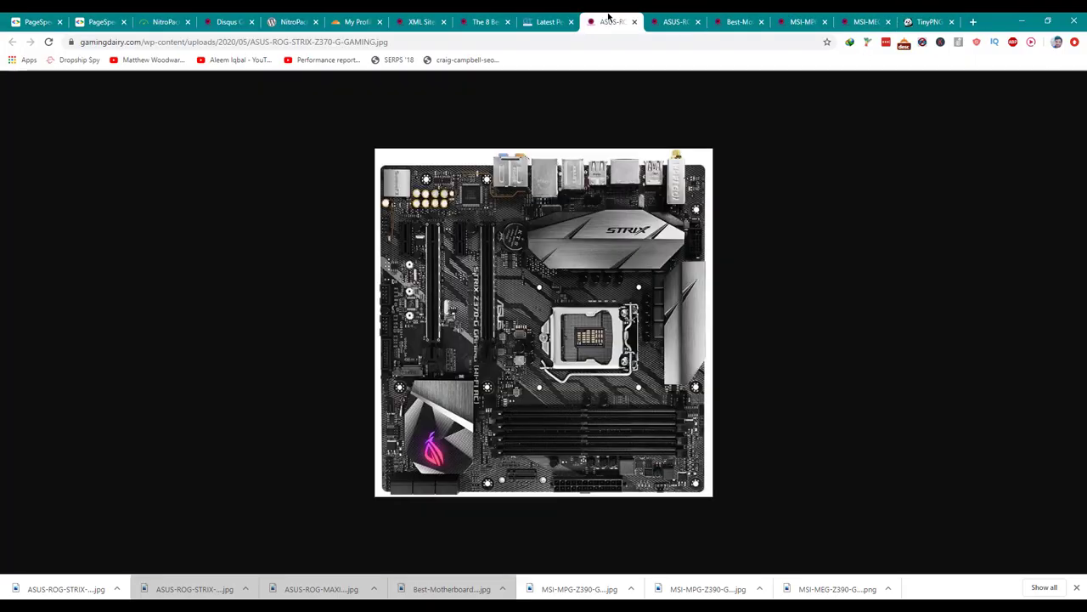
{"action": "left_click", "coordinate": [483, 21]}
{"action": "left_click", "coordinate": [420, 21]}
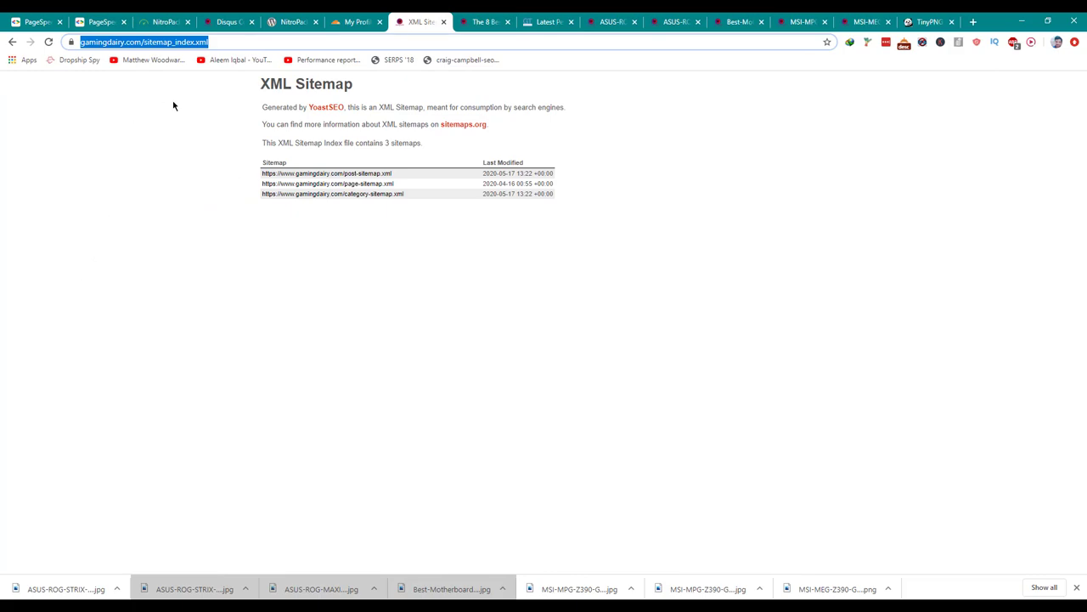
{"action": "key", "text": "ctrl+Tab"}
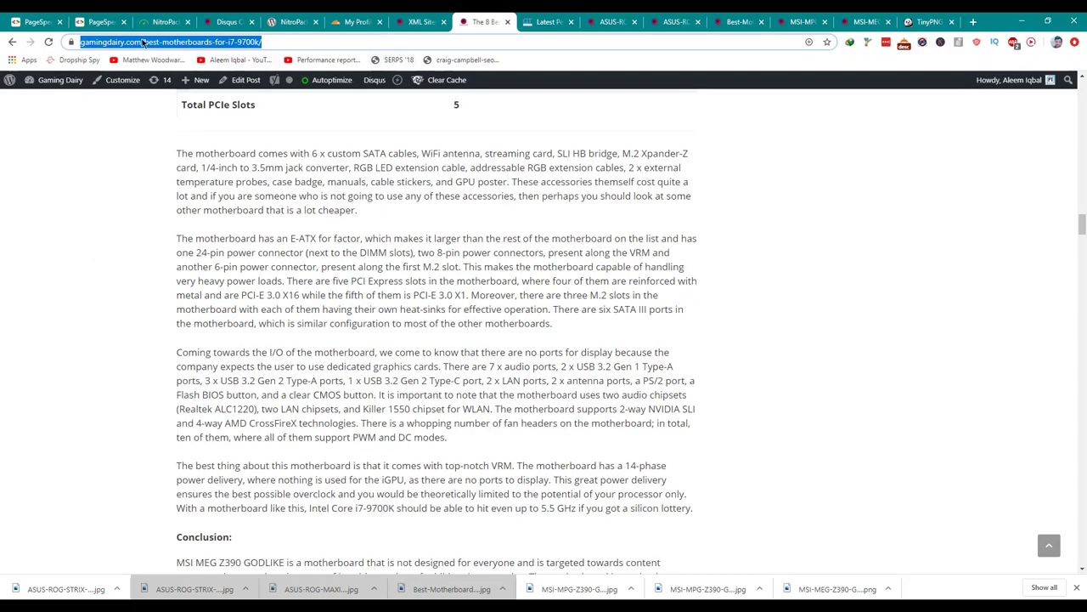
{"action": "left_click", "coordinate": [152, 41]}
{"action": "left_click", "coordinate": [331, 43], "text": "shift"}
{"action": "type", "text": "www.gamingdairy.com/w"}
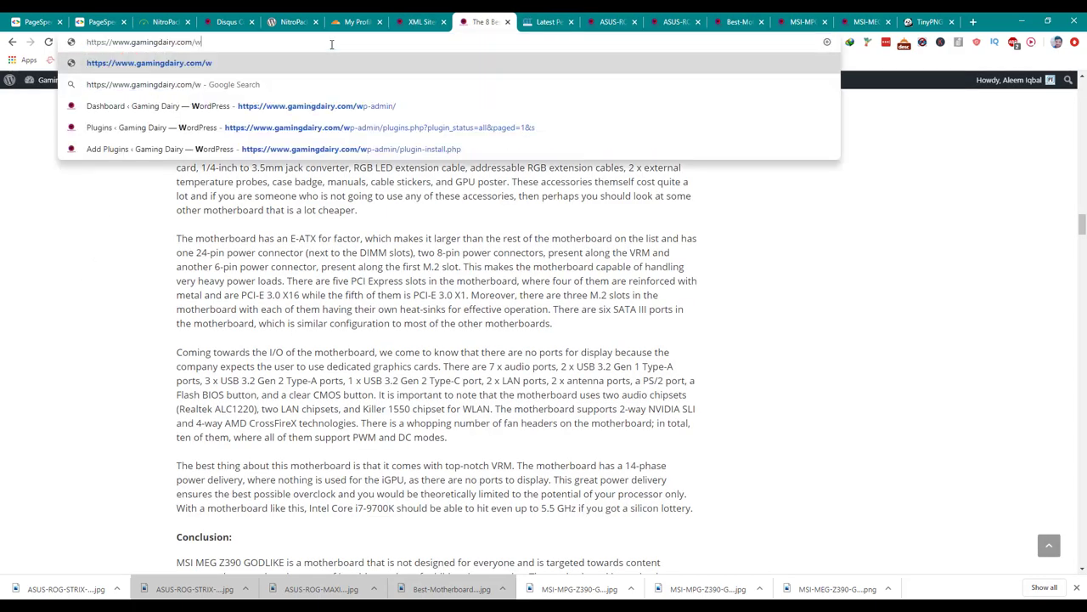
{"action": "key", "text": "Down"}
{"action": "key", "text": "Down"}
{"action": "key", "text": "Return"}
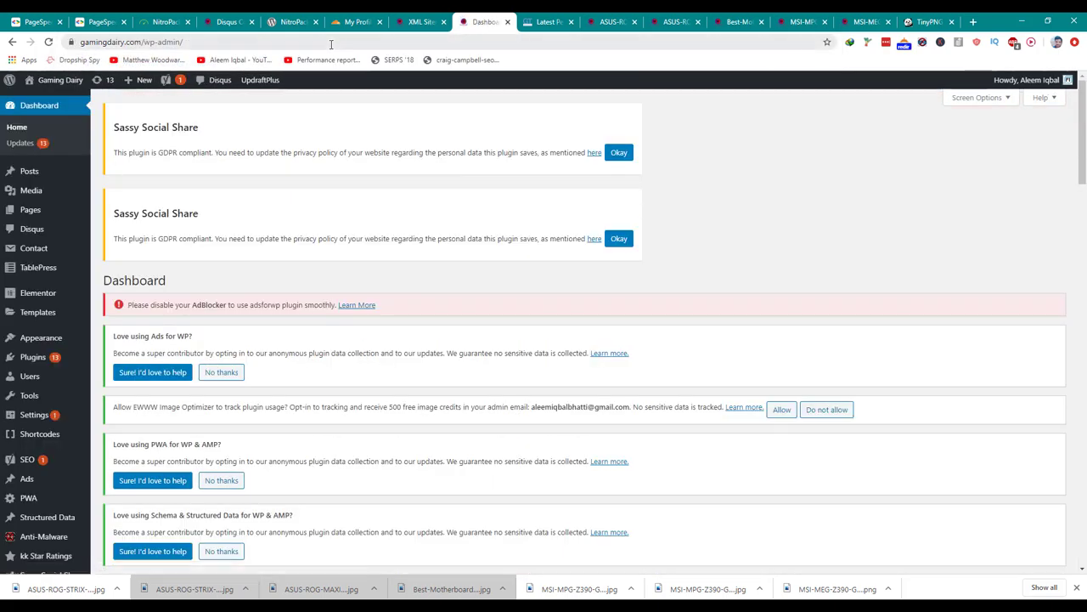
Open WP File Manager from the WordPress admin menu.
{"action": "scroll", "coordinate": [141, 313], "scroll_direction": "down", "scroll_amount": 6}
{"action": "left_click", "coordinate": [71, 472]}
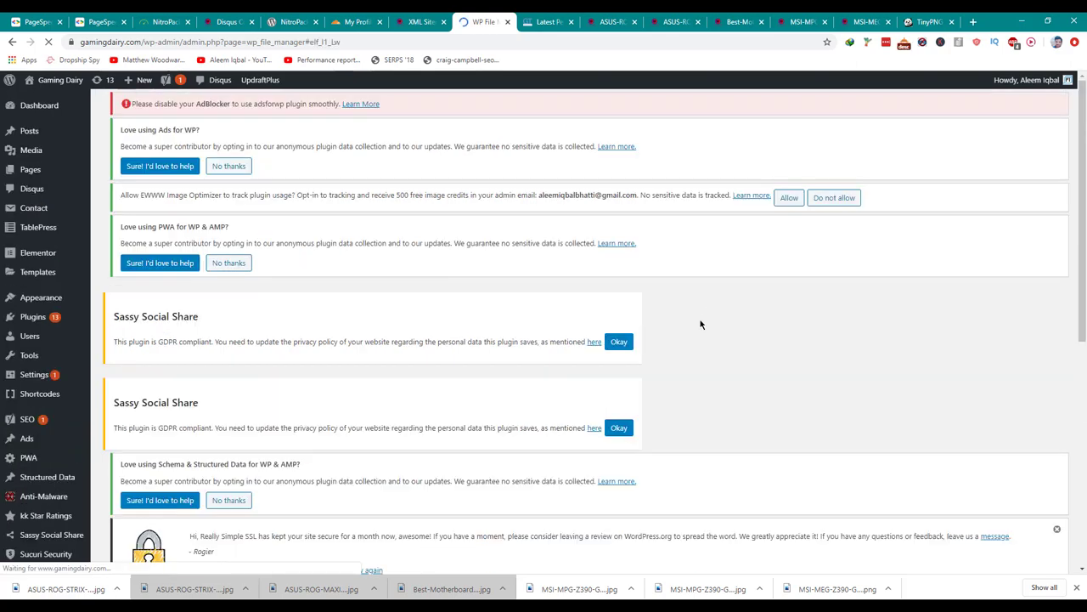
{"action": "scroll", "coordinate": [702, 323], "scroll_direction": "down", "scroll_amount": 5}
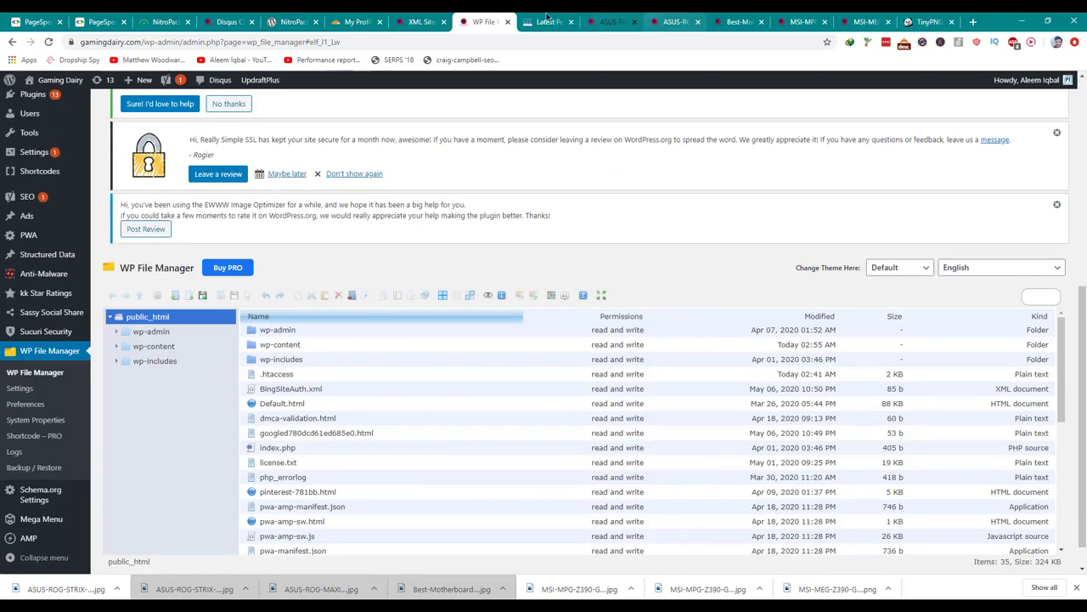
{"action": "left_click", "coordinate": [544, 22]}
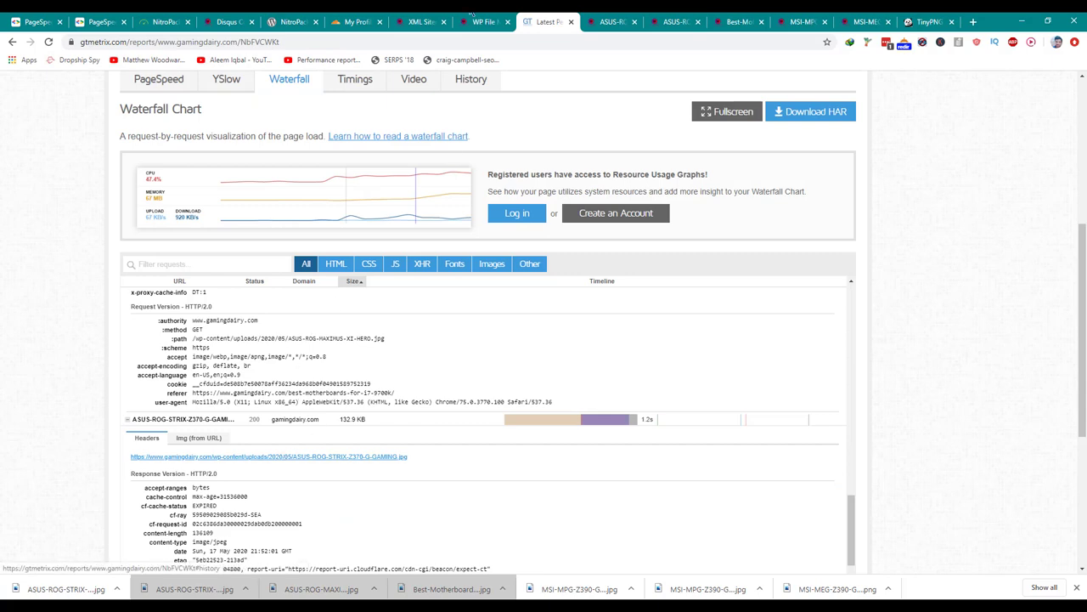
{"action": "left_click", "coordinate": [464, 20]}
Open wp-content > uploads > 2020, then select the five compressed images in Downloads.
{"action": "left_click", "coordinate": [203, 344]}
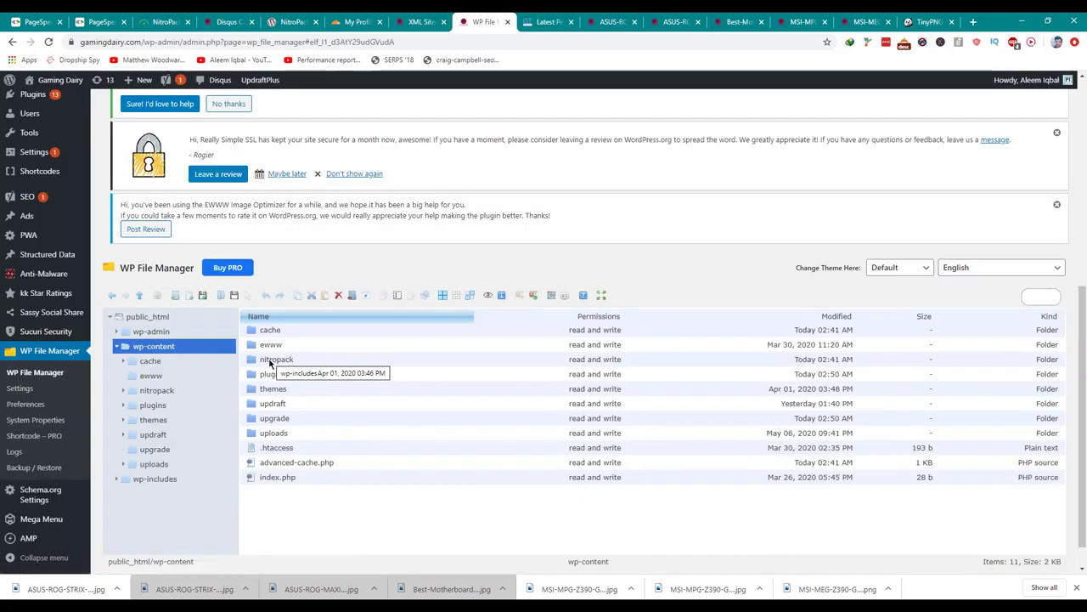
{"action": "left_click", "coordinate": [200, 463]}
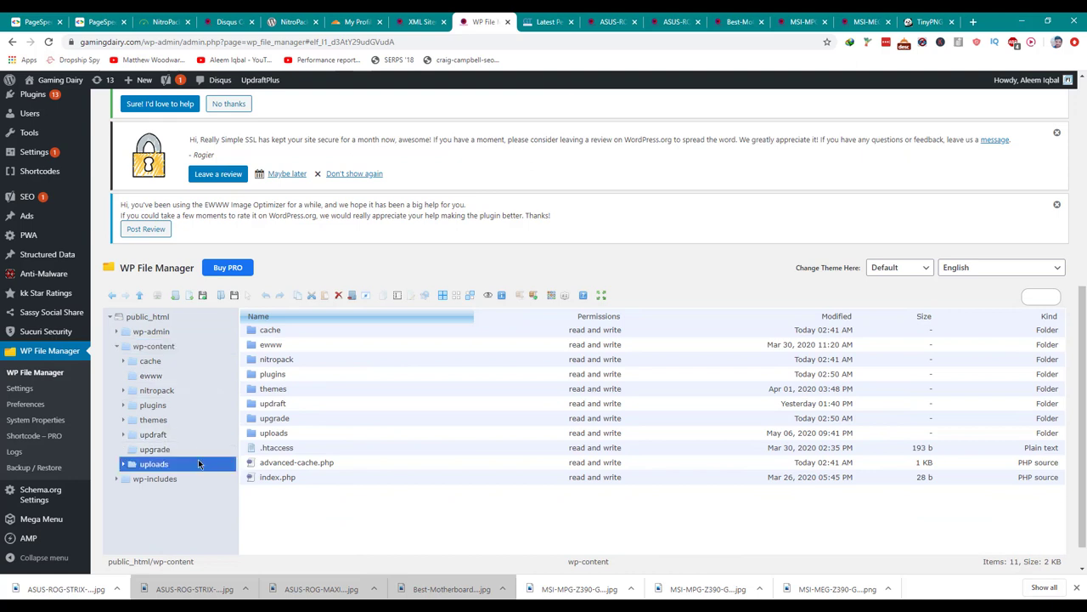
{"action": "scroll", "coordinate": [194, 415], "scroll_direction": "down", "scroll_amount": 1}
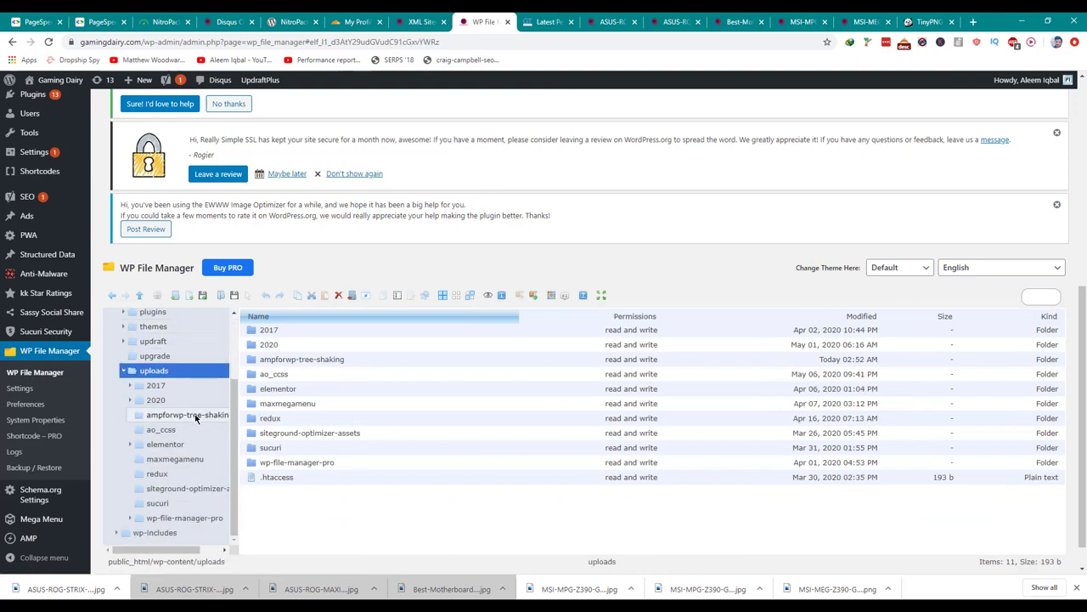
{"action": "left_click", "coordinate": [188, 403]}
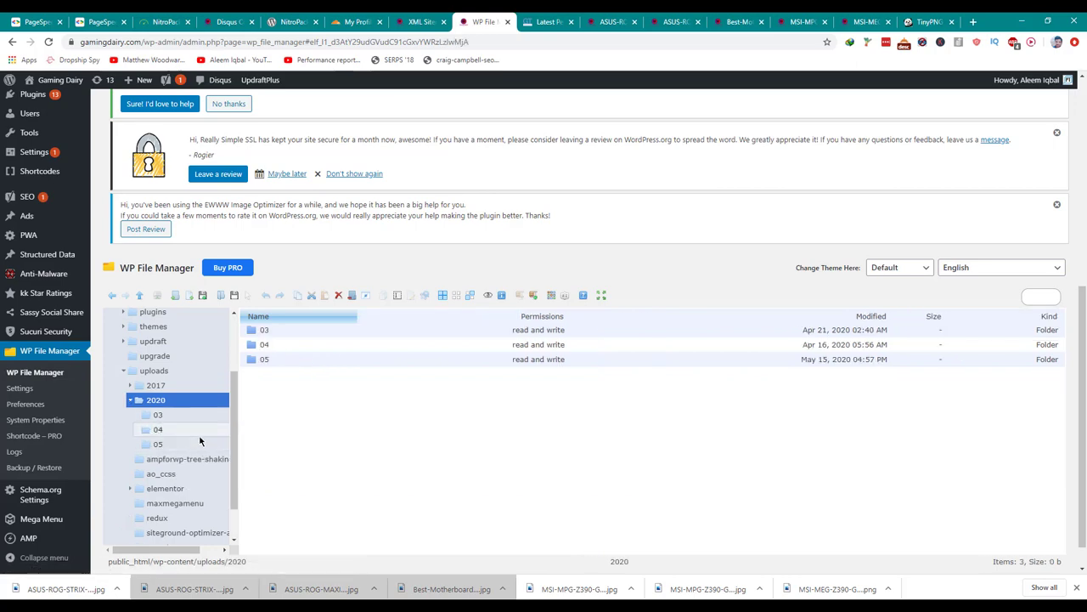
{"action": "key", "text": "alt+Tab"}
{"action": "left_click_drag", "start_coordinate": [357, 136], "coordinate": [102, 200]}
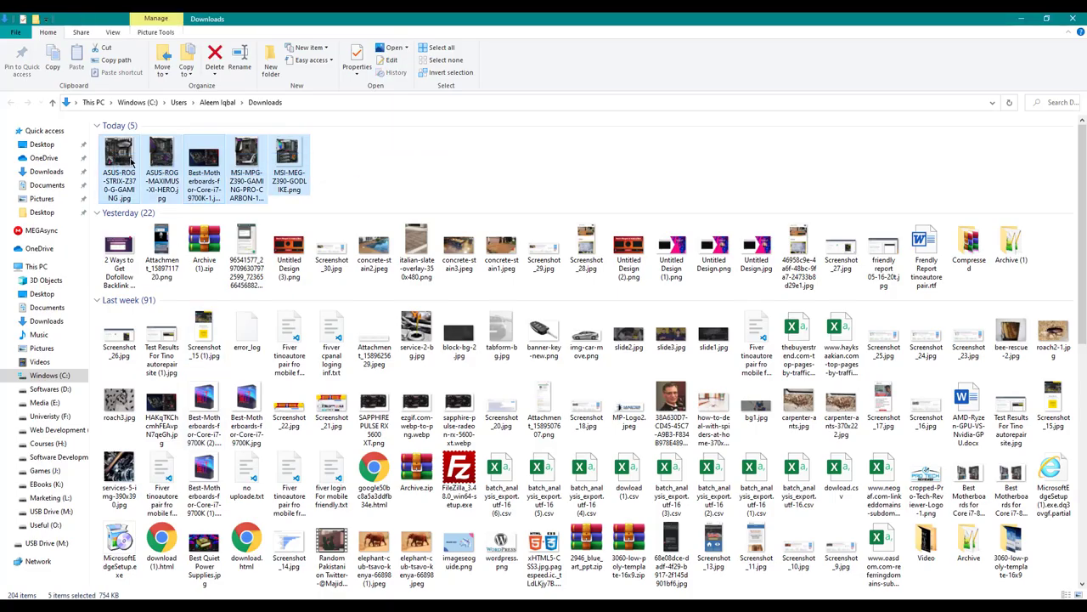
Drop the five compressed motherboard images onto uploads/2020/05, backing up and replacing the originals.
{"action": "left_click_drag", "start_coordinate": [132, 165], "coordinate": [187, 479]}
{"action": "key", "text": "alt+Tab"}
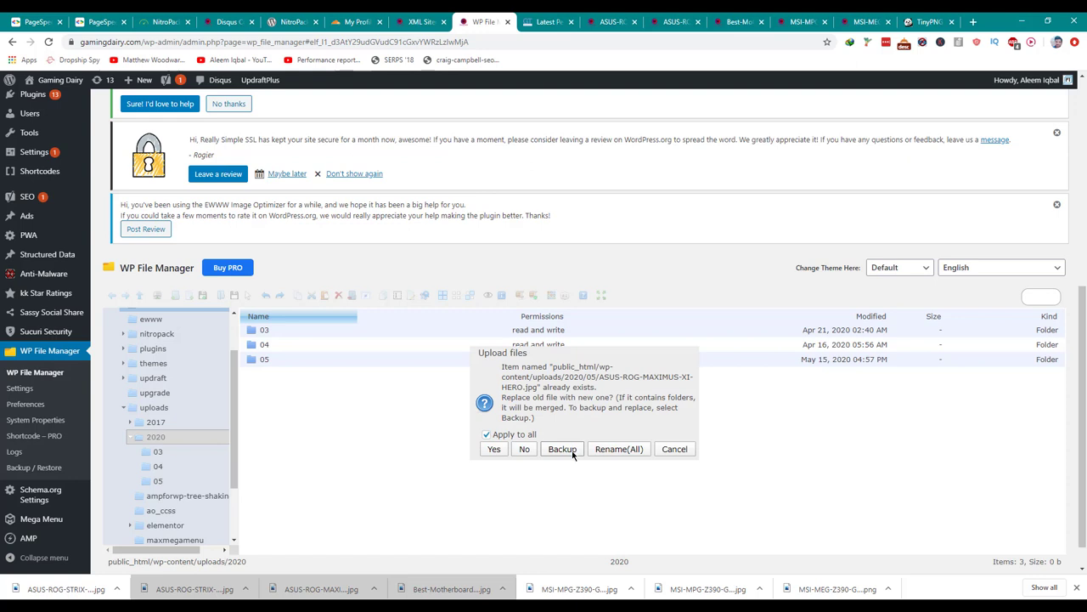
{"action": "left_click", "coordinate": [573, 454]}
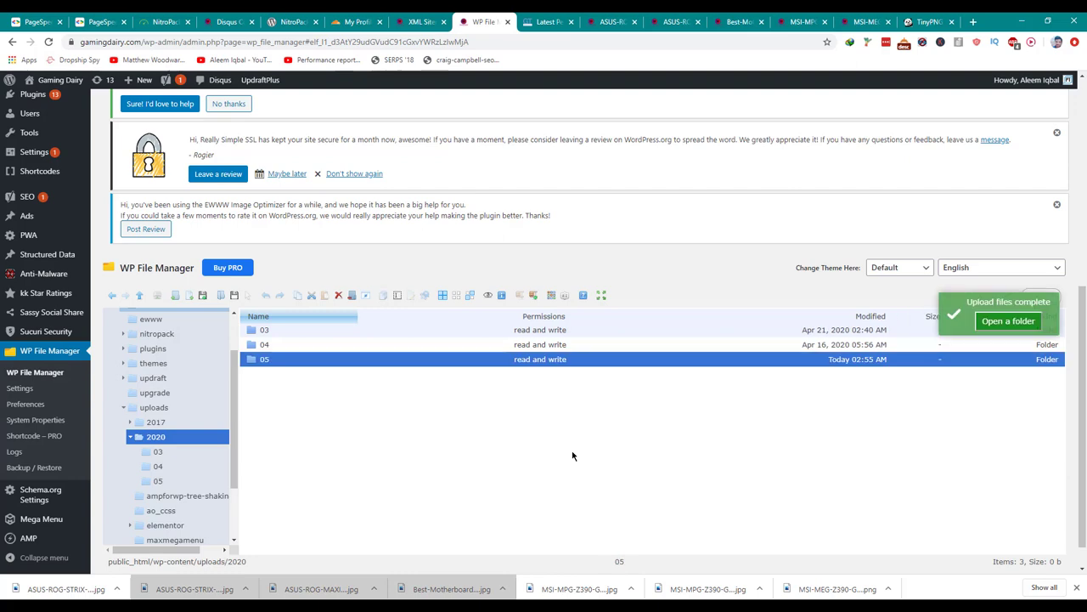
{"action": "scroll", "coordinate": [369, 119], "scroll_direction": "up", "scroll_amount": 5}
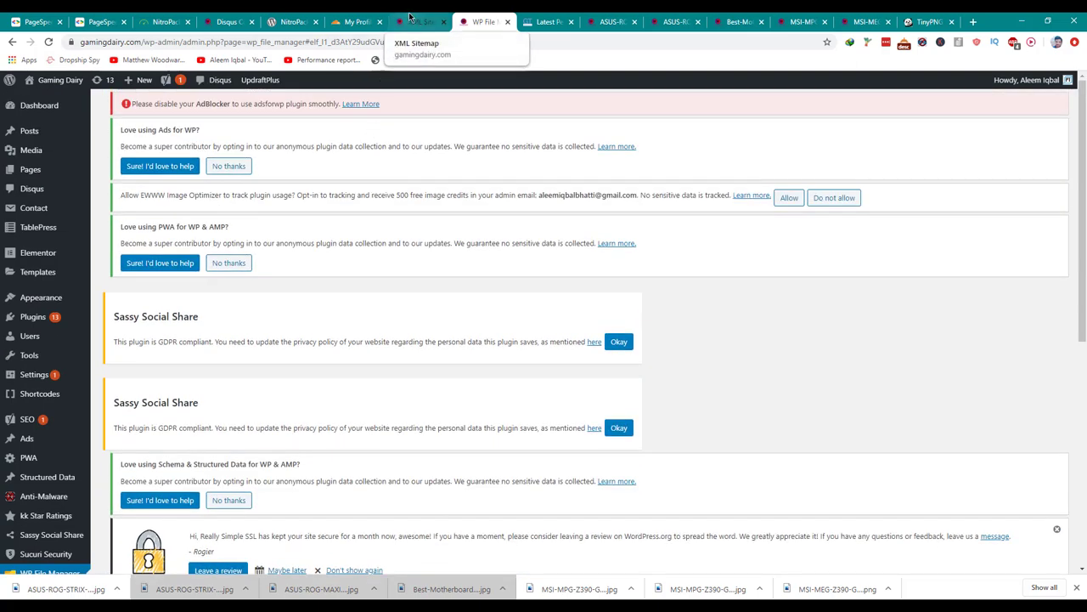
Purge all of the site cache from the NitroPack dashboard.
{"action": "left_click", "coordinate": [166, 21]}
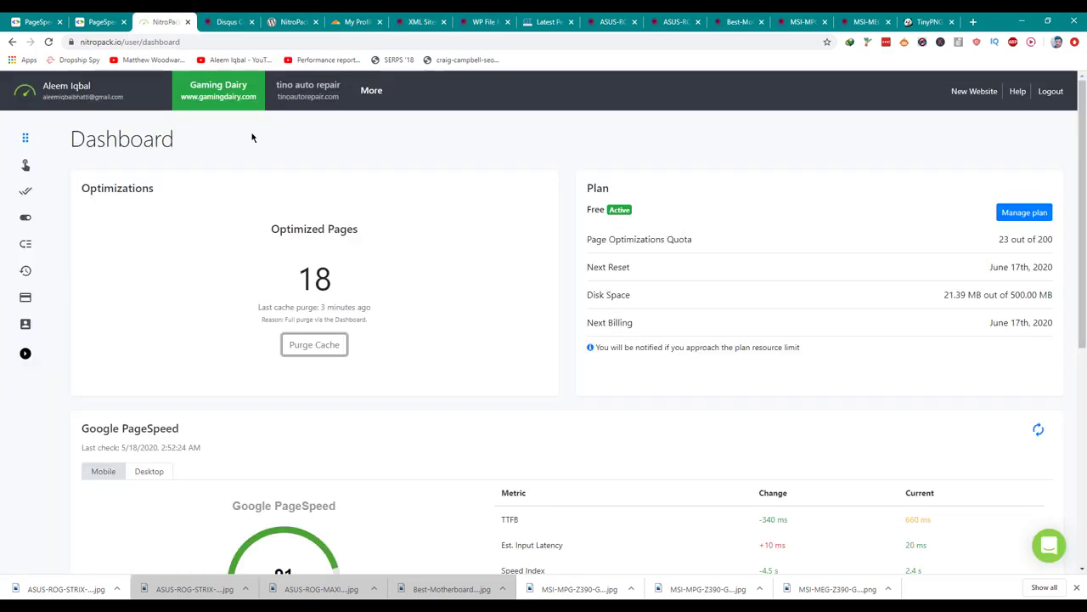
{"action": "left_click", "coordinate": [321, 346]}
{"action": "left_click", "coordinate": [599, 105]}
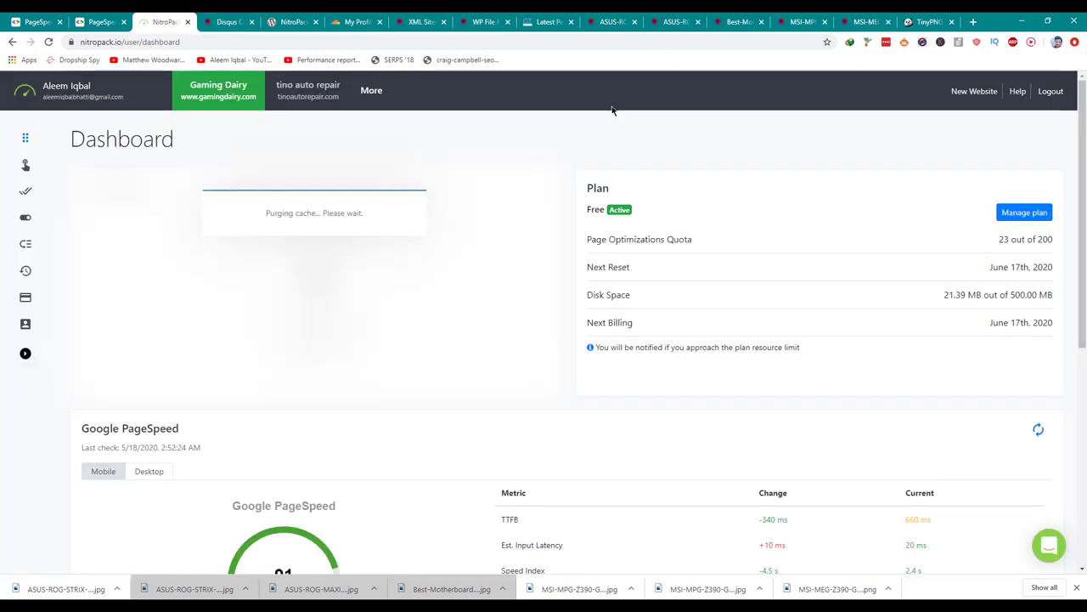
Re-test the page in GTmetrix, confirming the 97% PageSpeed score and 1.73MB page size.
{"action": "left_click", "coordinate": [545, 21]}
{"action": "scroll", "coordinate": [1011, 144], "scroll_direction": "up", "scroll_amount": 4}
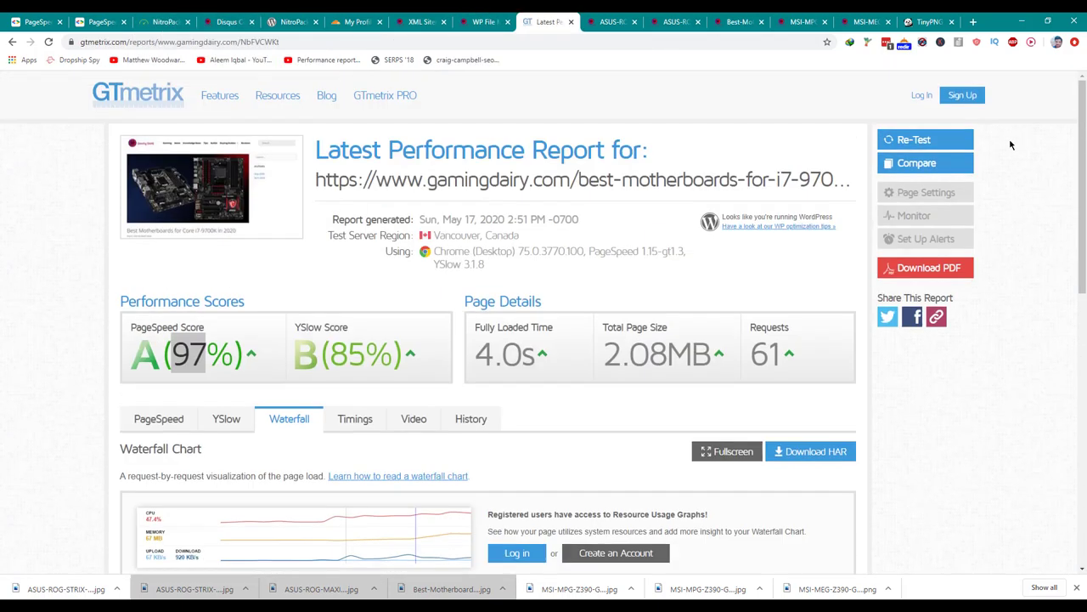
{"action": "left_click", "coordinate": [964, 141]}
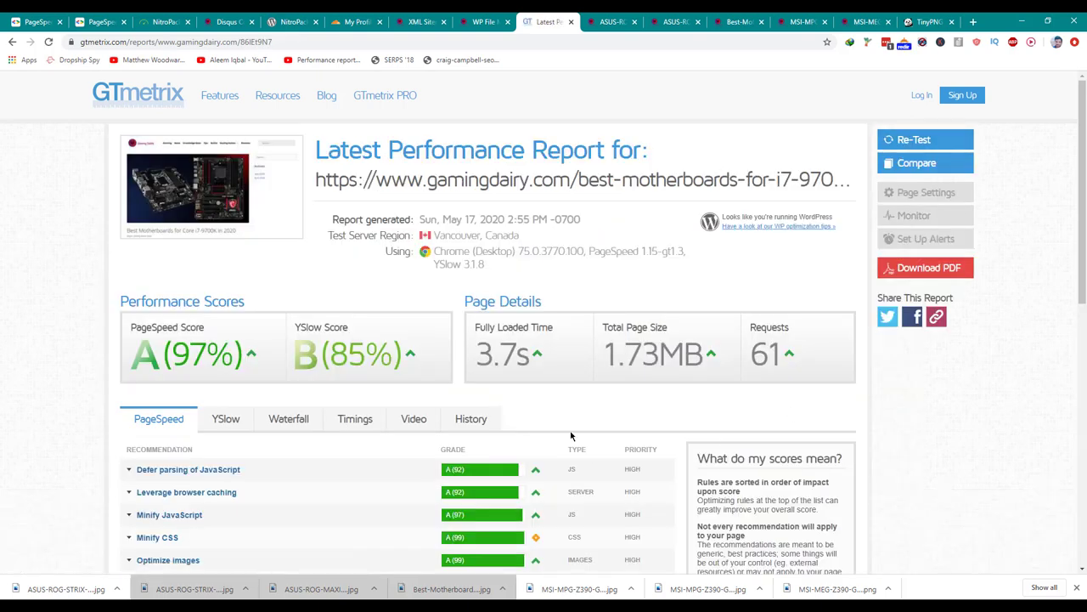
{"action": "left_click_drag", "start_coordinate": [618, 367], "coordinate": [660, 367]}
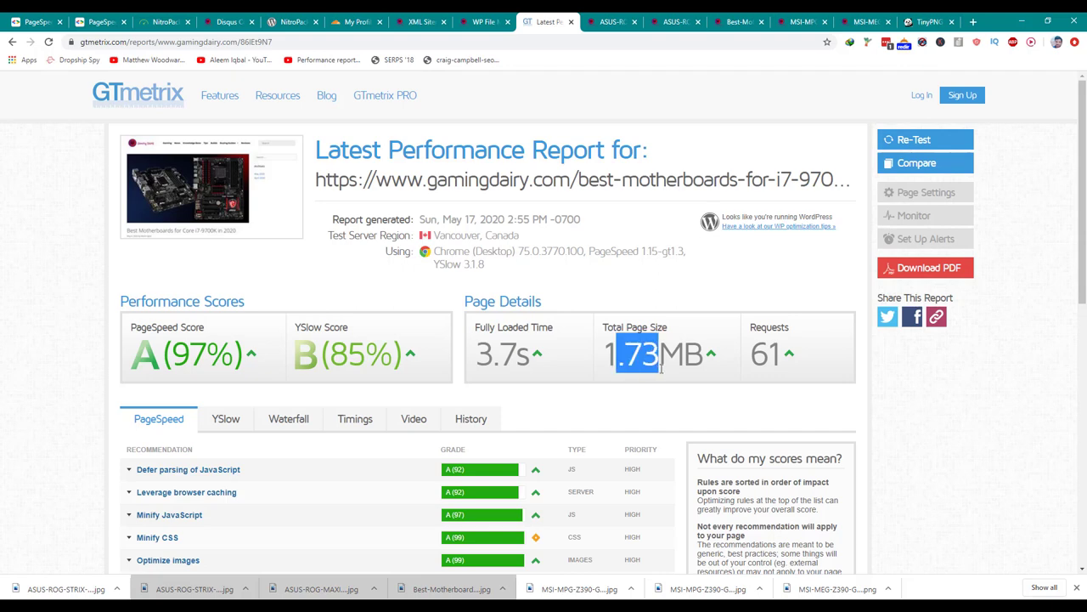
{"action": "left_click", "coordinate": [592, 379]}
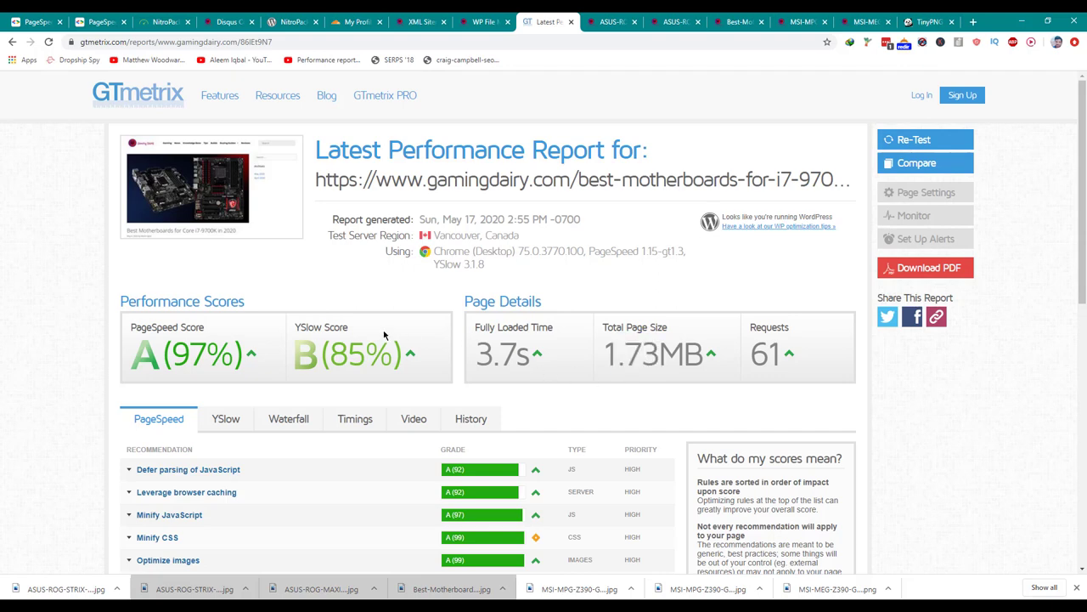
{"action": "double_click", "coordinate": [233, 361]}
{"action": "scroll", "coordinate": [158, 315], "scroll_direction": "down", "scroll_amount": 3}
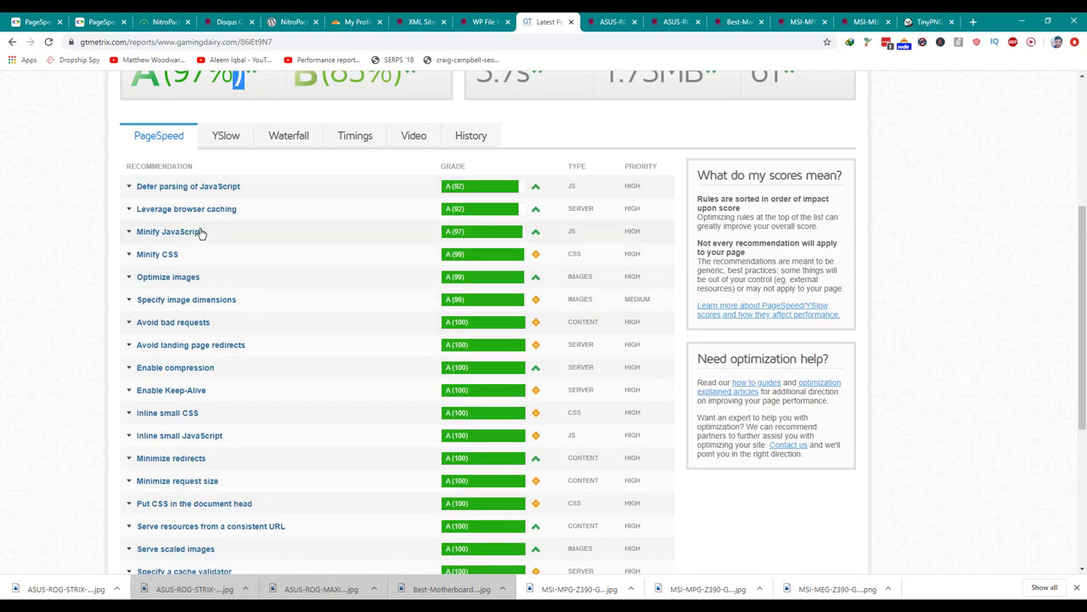
Review the Minify JavaScript, Minify CSS and Optimize images recommendation details.
{"action": "left_click", "coordinate": [199, 232]}
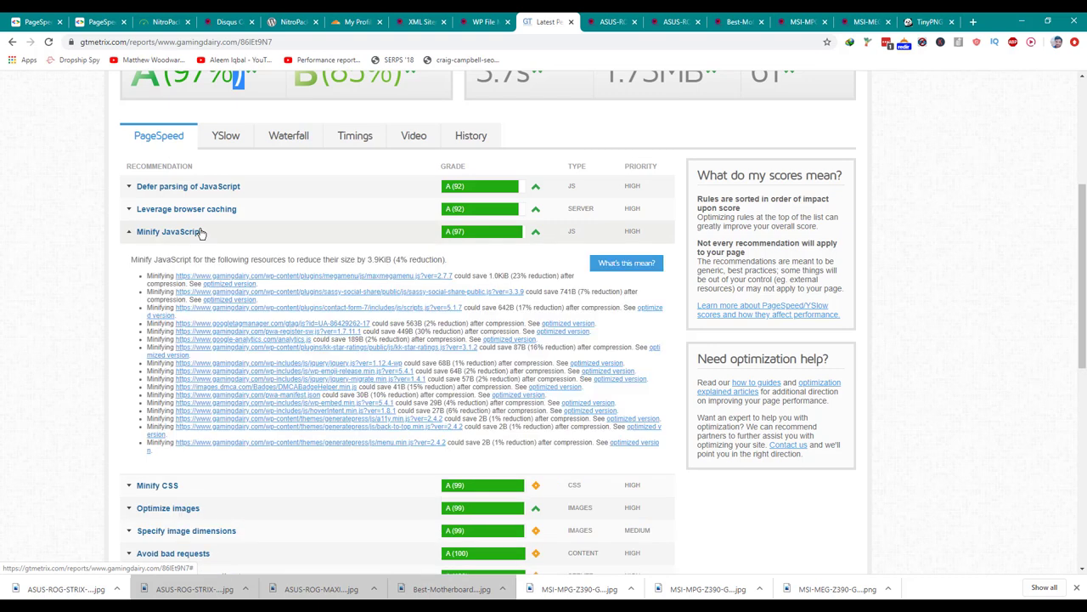
{"action": "left_click", "coordinate": [200, 232]}
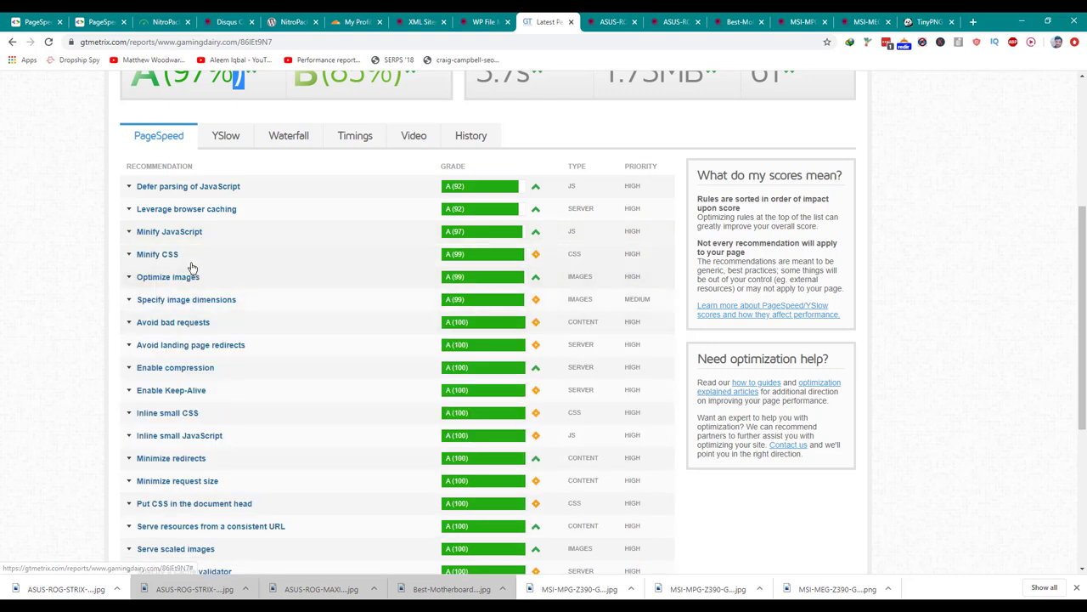
{"action": "left_click", "coordinate": [192, 265]}
{"action": "left_click", "coordinate": [192, 265]}
{"action": "left_click", "coordinate": [208, 281]}
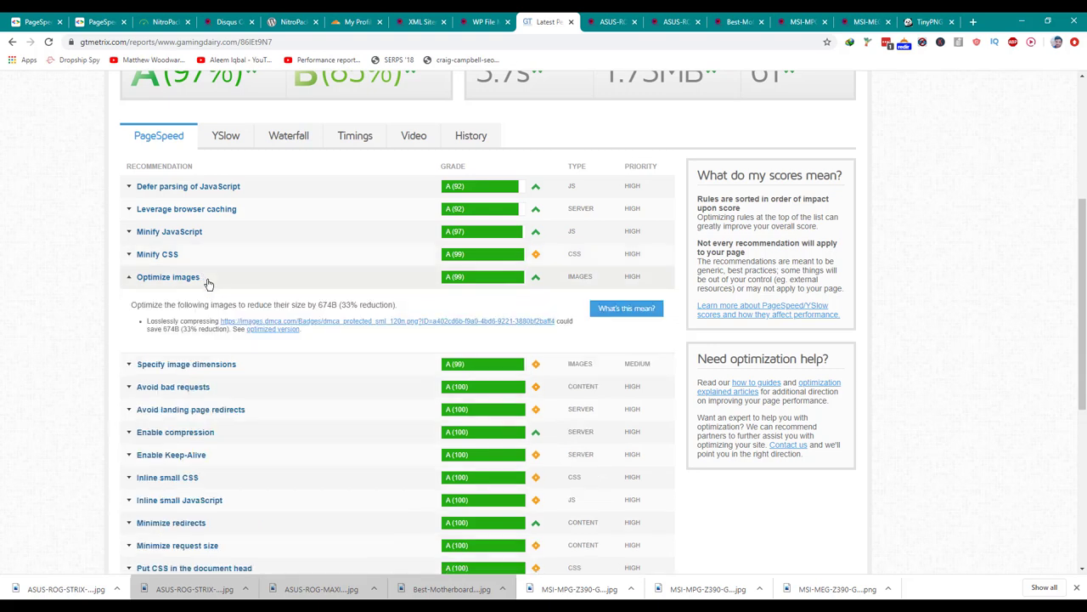
{"action": "left_click", "coordinate": [208, 280]}
{"action": "left_click", "coordinate": [164, 21]}
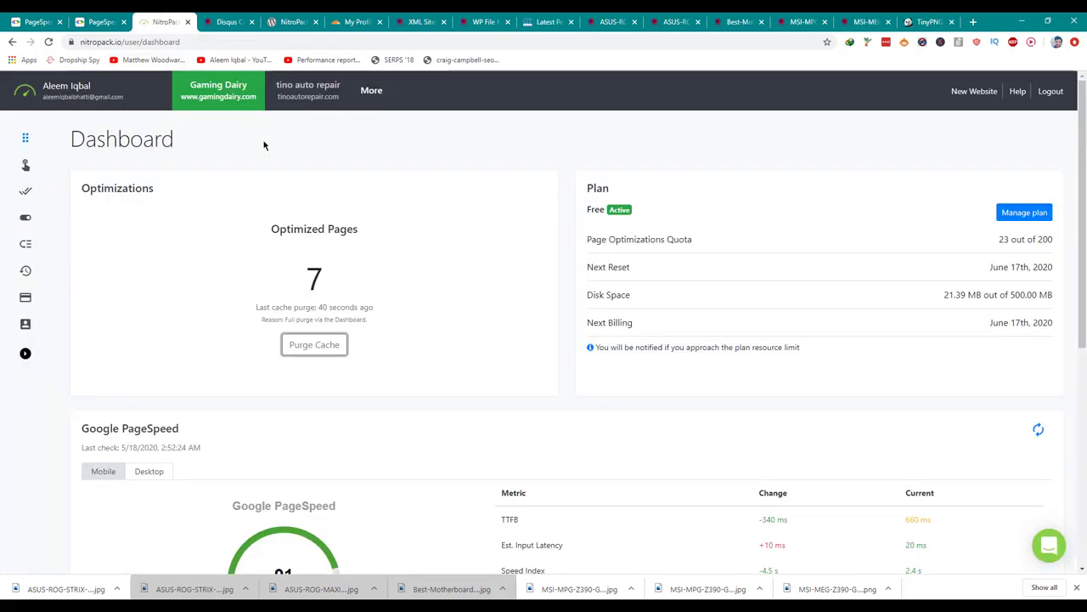
Rerun PageSpeed Insights on the motherboards page: mobile score 75, Time to Interactive 7.3 s, Speed Index 3.2 s.
{"action": "left_click", "coordinate": [102, 21]}
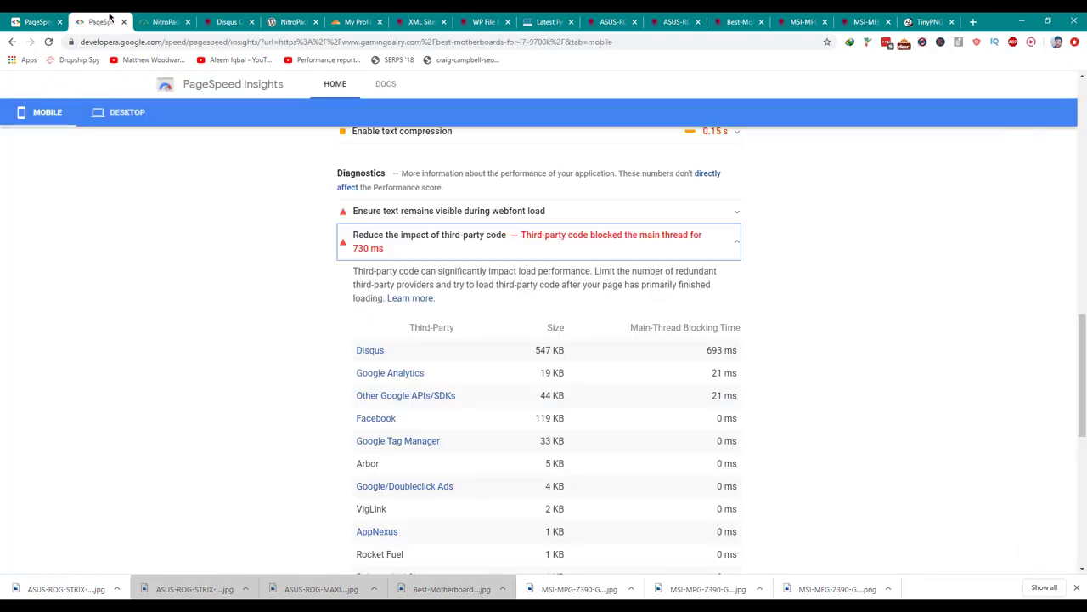
{"action": "scroll", "coordinate": [585, 206], "scroll_direction": "up", "scroll_amount": 10}
{"action": "scroll", "coordinate": [586, 208], "scroll_direction": "up", "scroll_amount": 6}
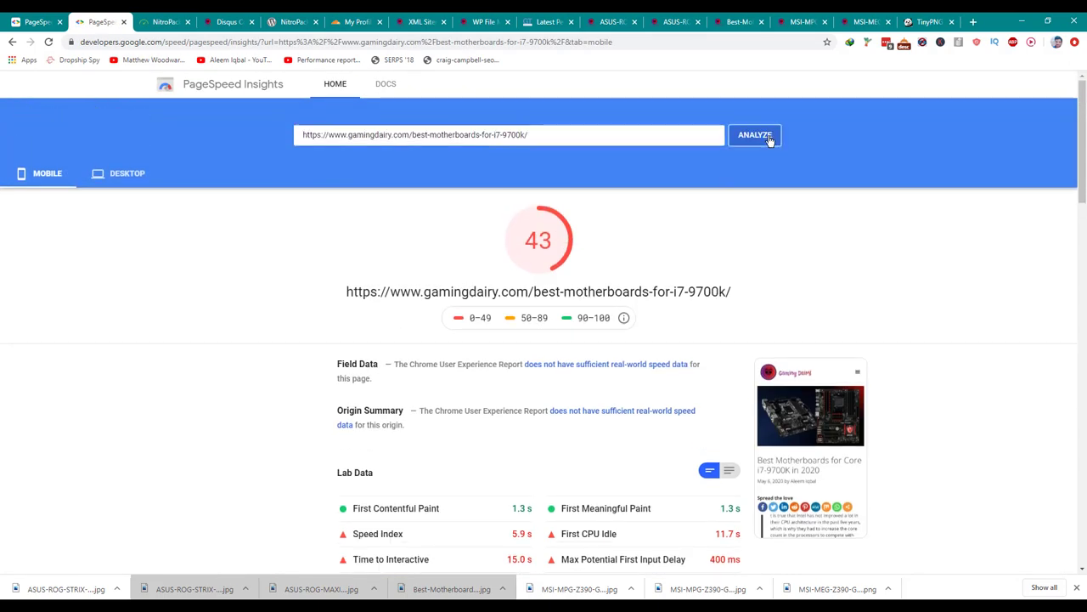
{"action": "left_click", "coordinate": [117, 174]}
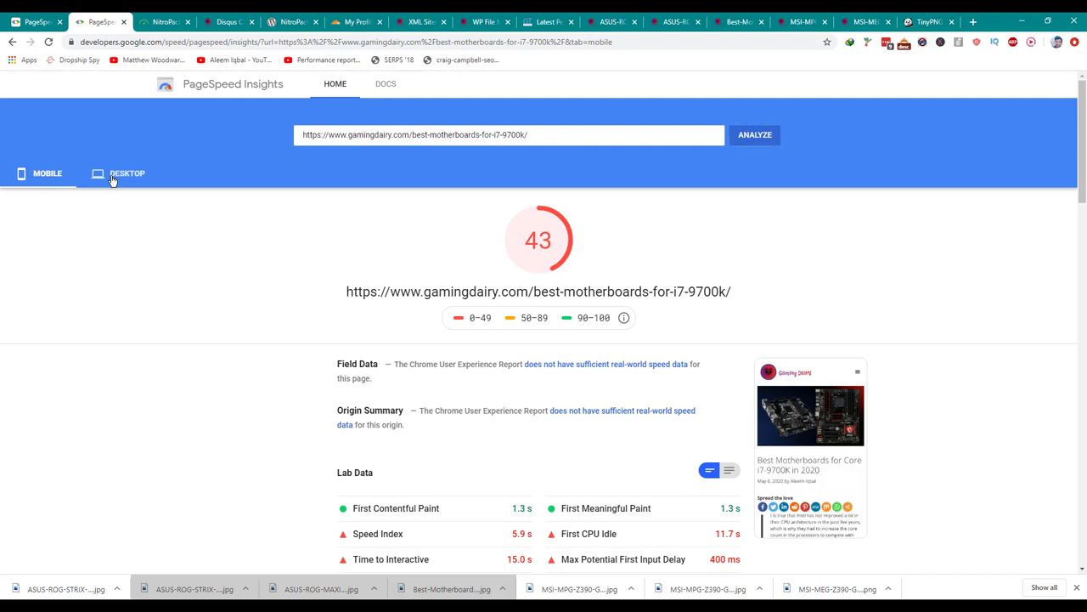
{"action": "left_click", "coordinate": [744, 144]}
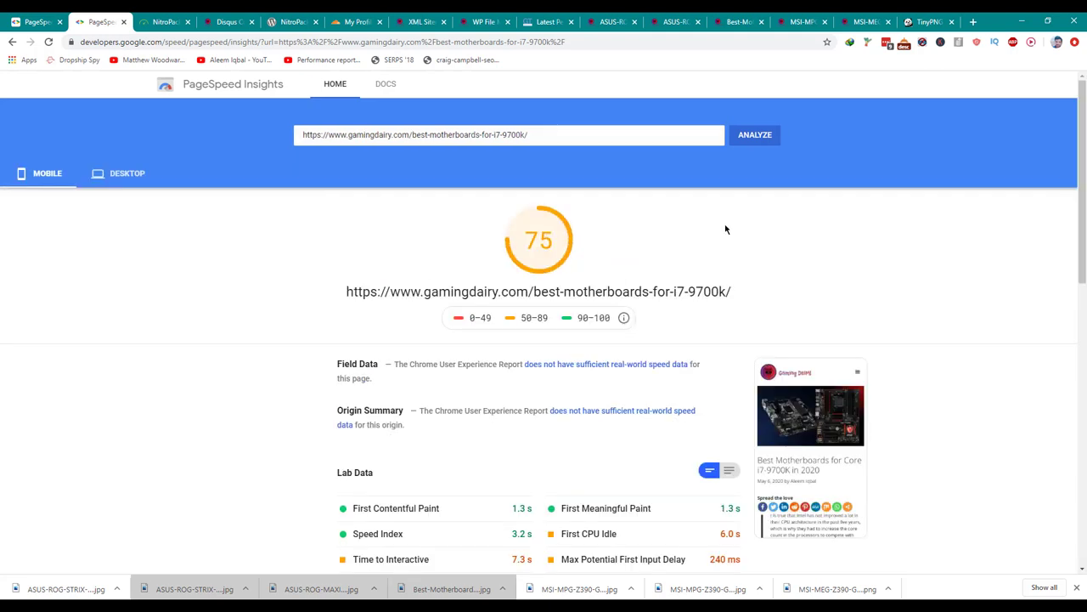
{"action": "scroll", "coordinate": [653, 271], "scroll_direction": "down", "scroll_amount": 8}
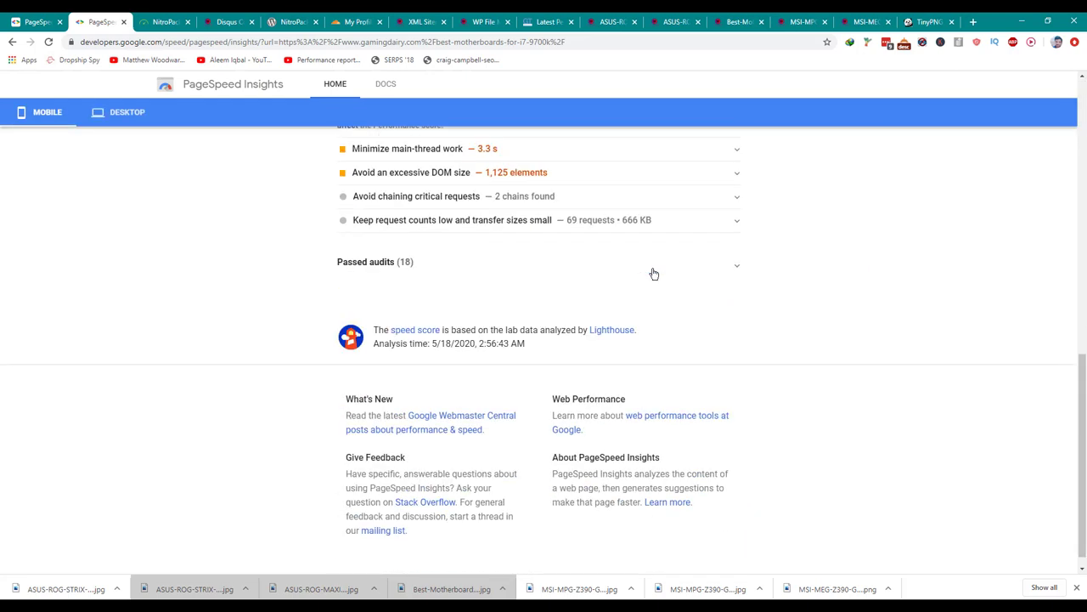